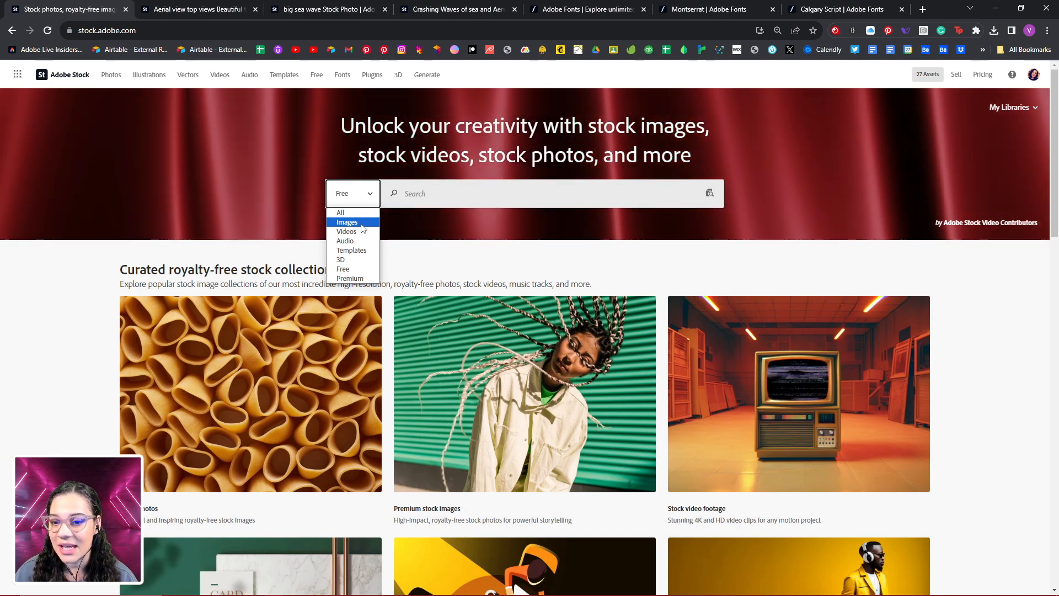
# - Set the Adobe Stock search category to Free and look over the curated royalty-free stock collections
pyautogui.click(355, 270)
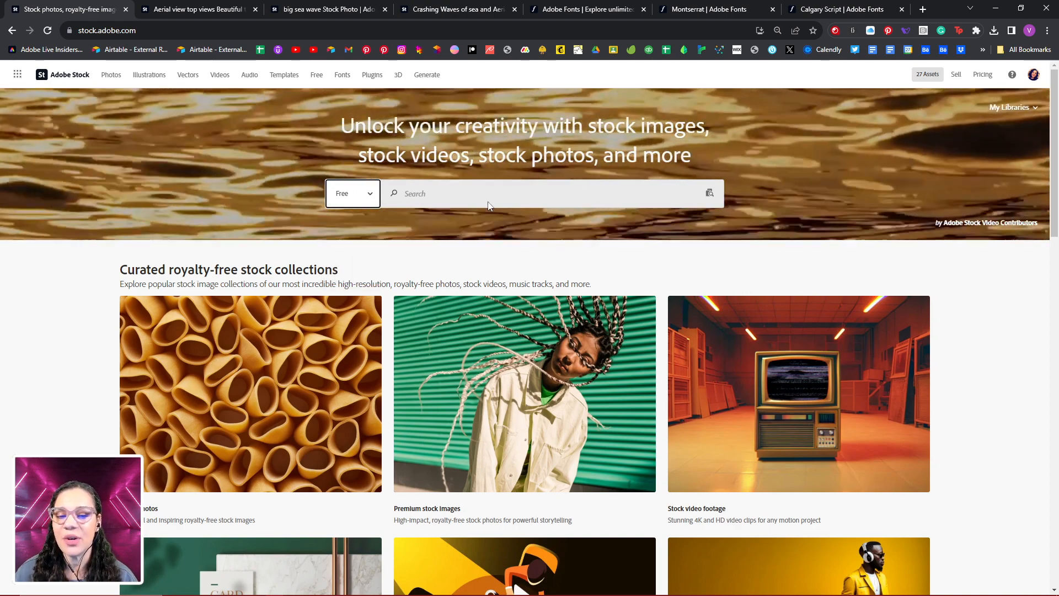
pyautogui.scroll(-4, 546, 375)
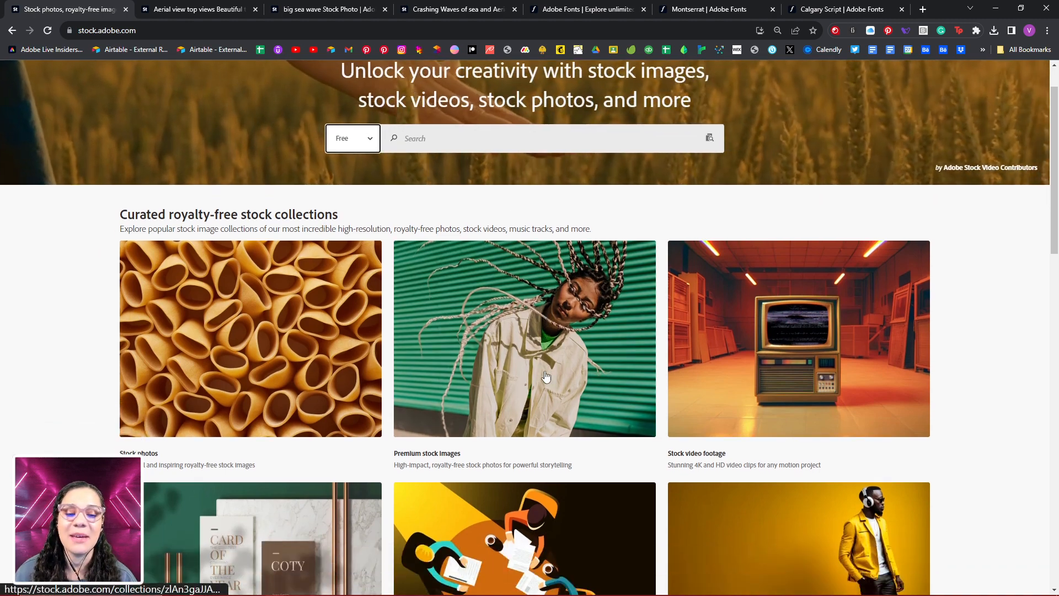
pyautogui.scroll(2, 547, 376)
pyautogui.scroll(1, 547, 376)
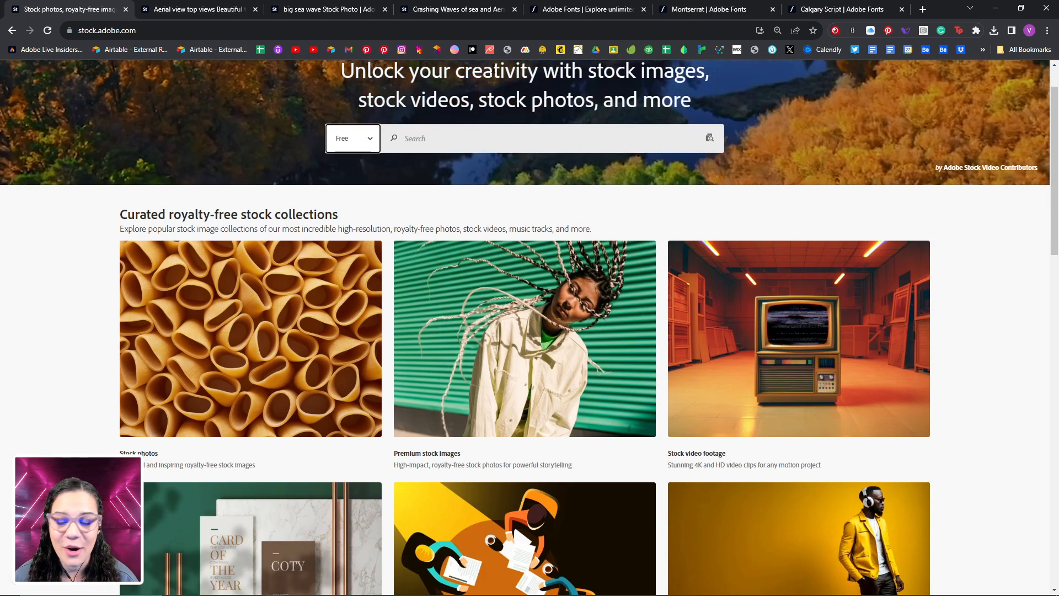
# - Review the Adobe Stock pages for the aerial tropical beach, big sea wave and crashing ocean waves images
pyautogui.click(213, 11)
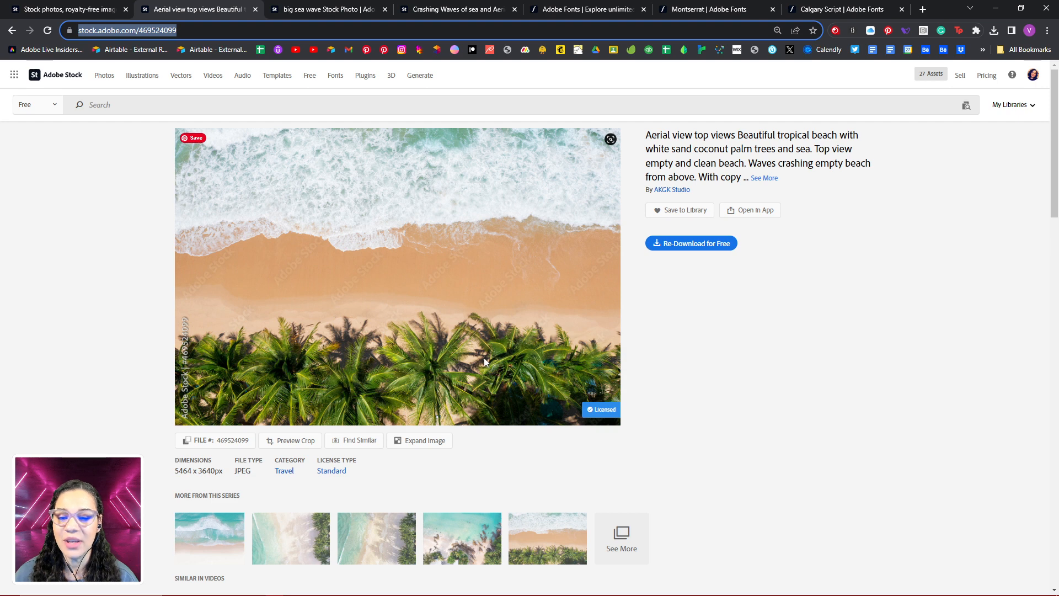
pyautogui.click(340, 10)
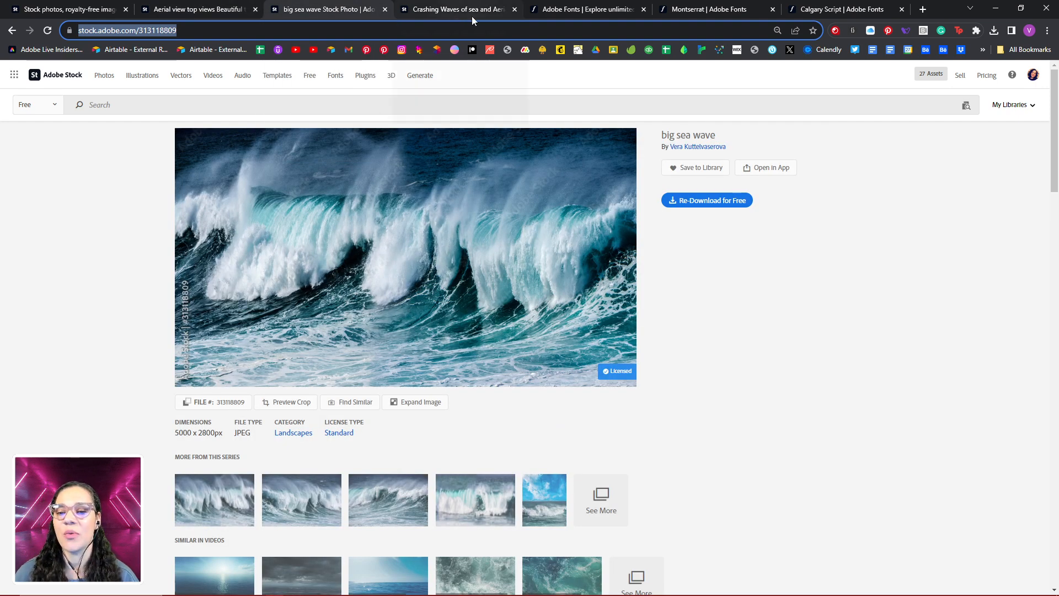
pyautogui.moveTo(477, 15)
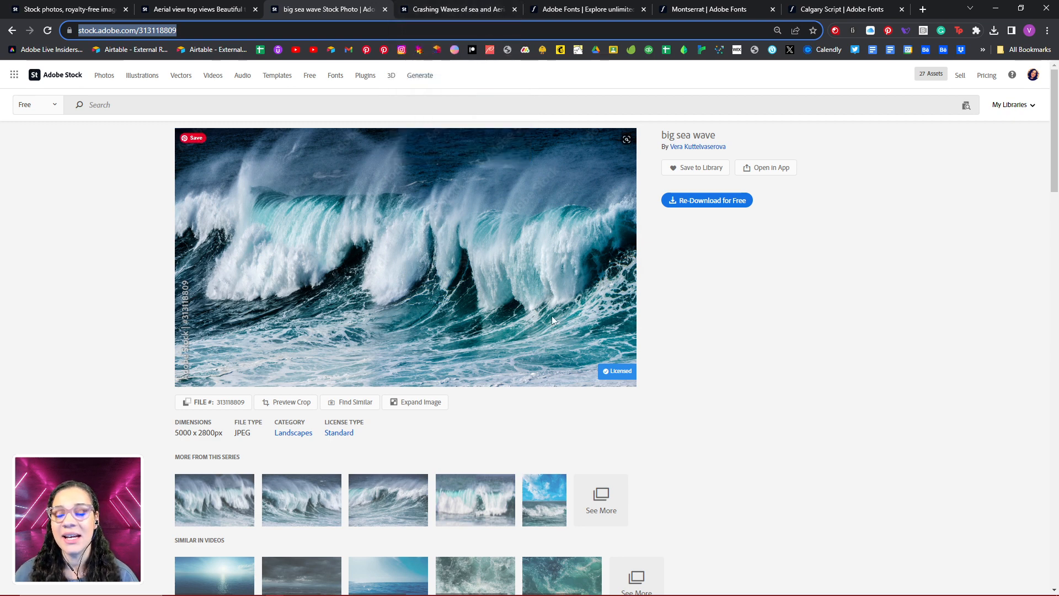
pyautogui.click(469, 13)
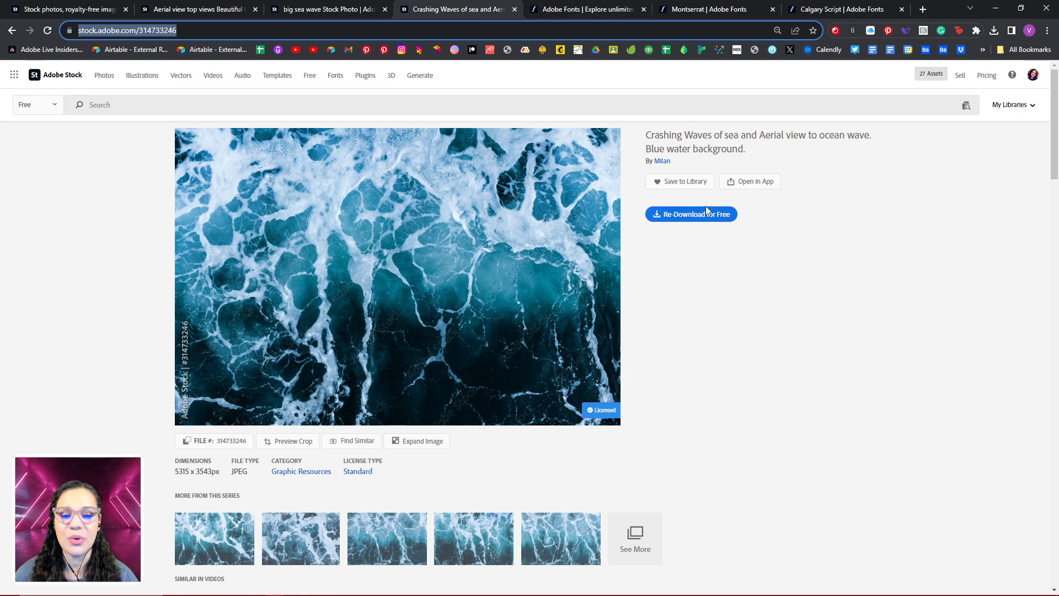
pyautogui.click(675, 221)
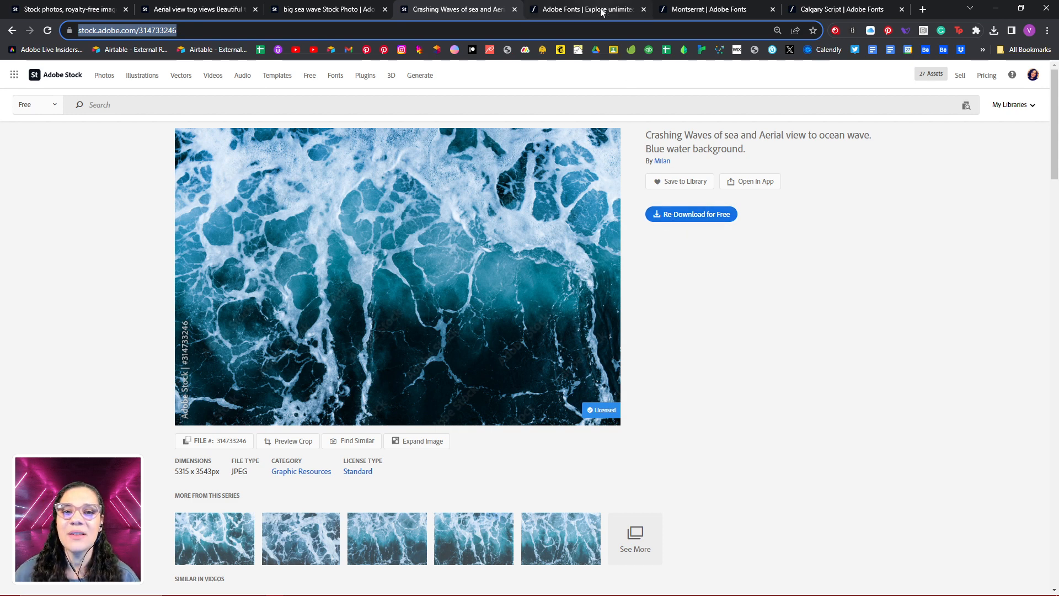
# - Examine the Montserrat family on Adobe Fonts, including its sample artwork and individual font styles
pyautogui.click(723, 9)
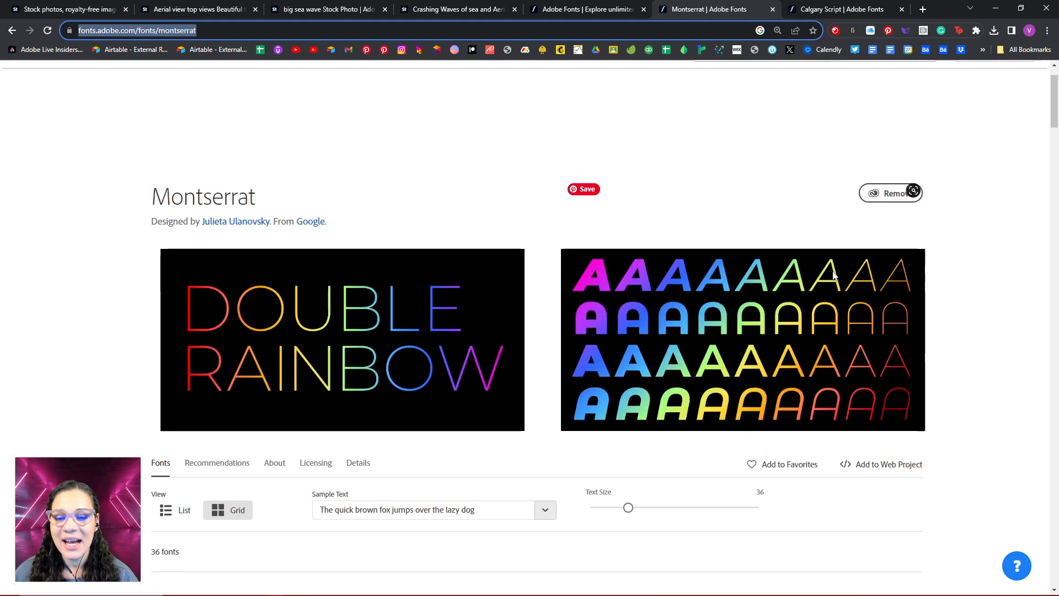
pyautogui.scroll(-2, 833, 272)
pyautogui.scroll(1, 825, 253)
pyautogui.scroll(1, 823, 245)
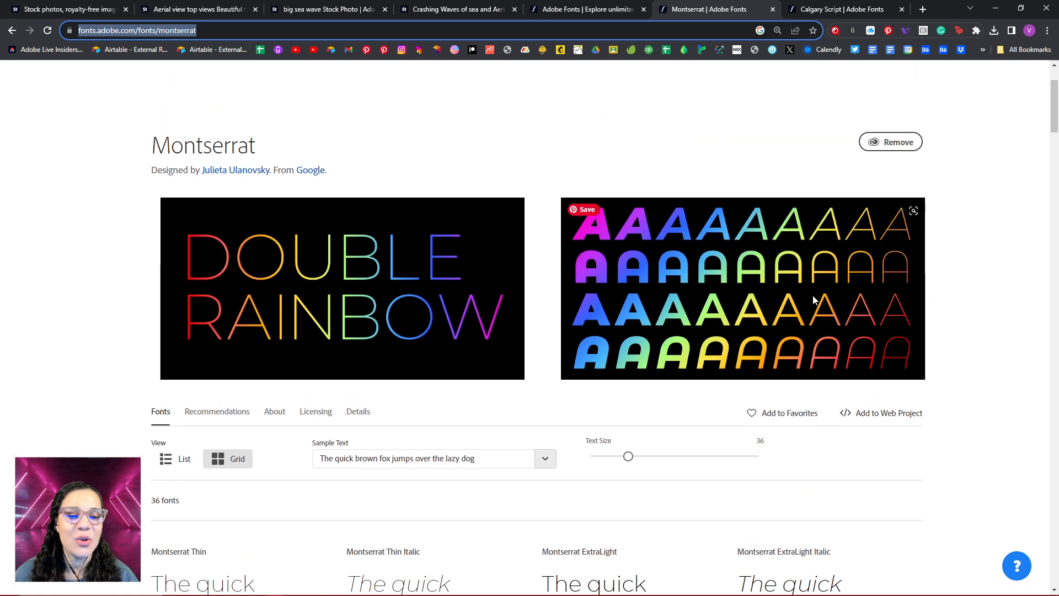
pyautogui.click(767, 294)
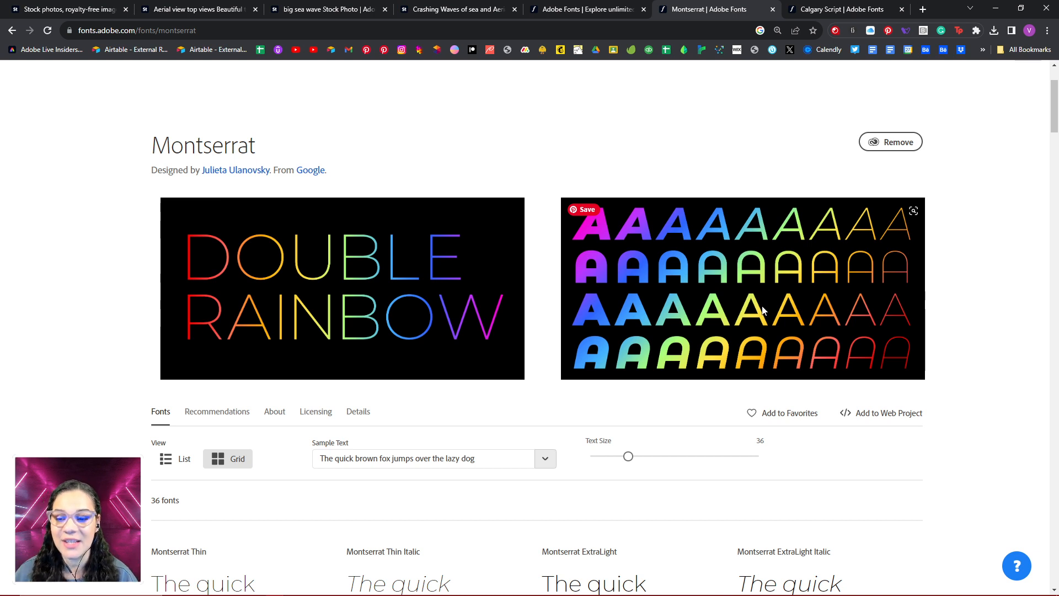
pyautogui.scroll(-7, 758, 319)
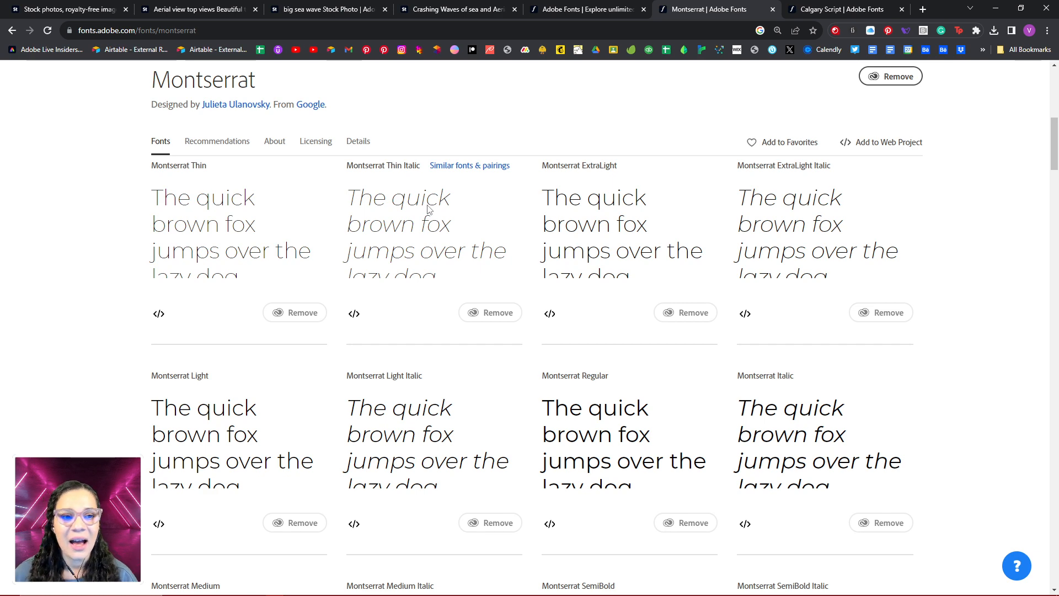
# - Browse the sample artwork of the Calgary Script font on Adobe Fonts
pyautogui.click(852, 13)
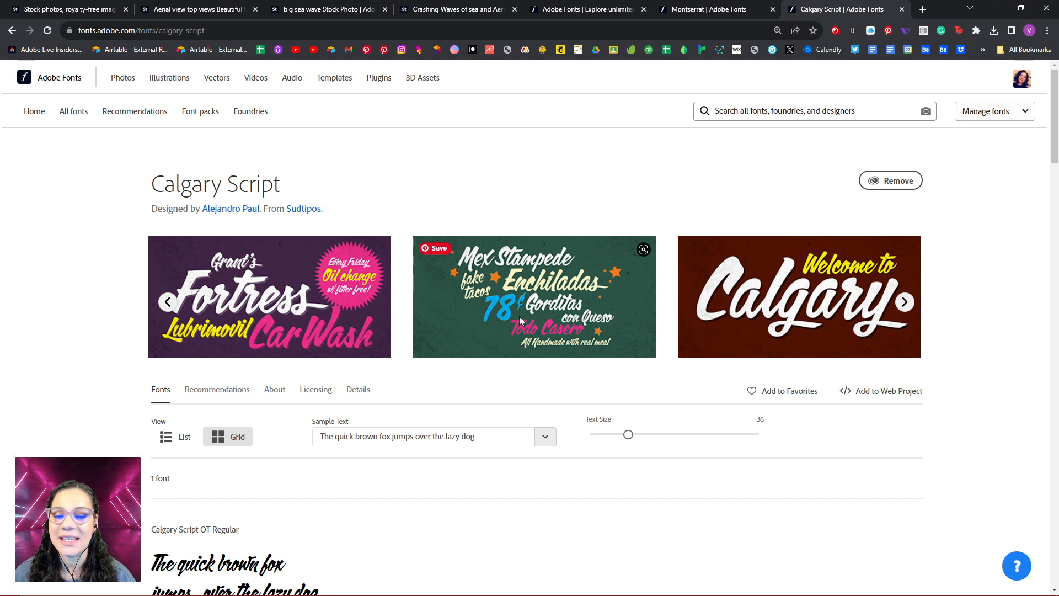
pyautogui.click(905, 302)
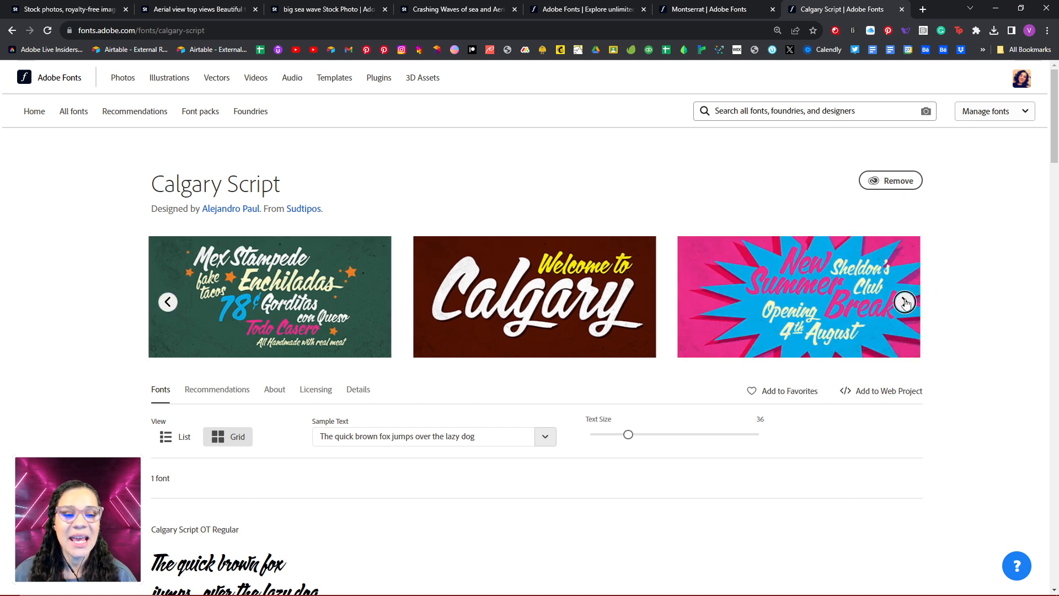
pyautogui.click(905, 302)
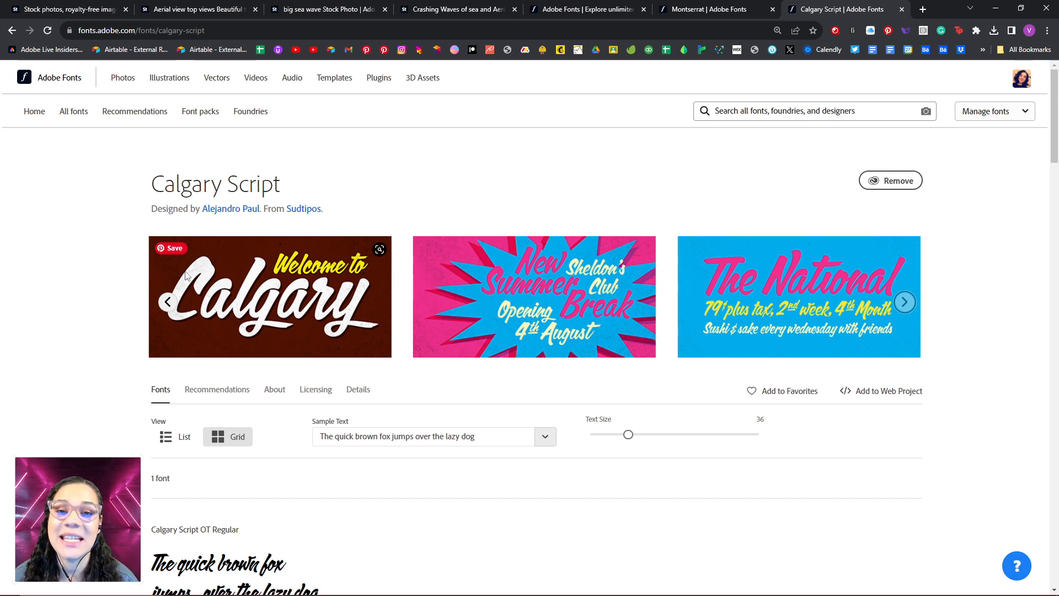
pyautogui.click(168, 302)
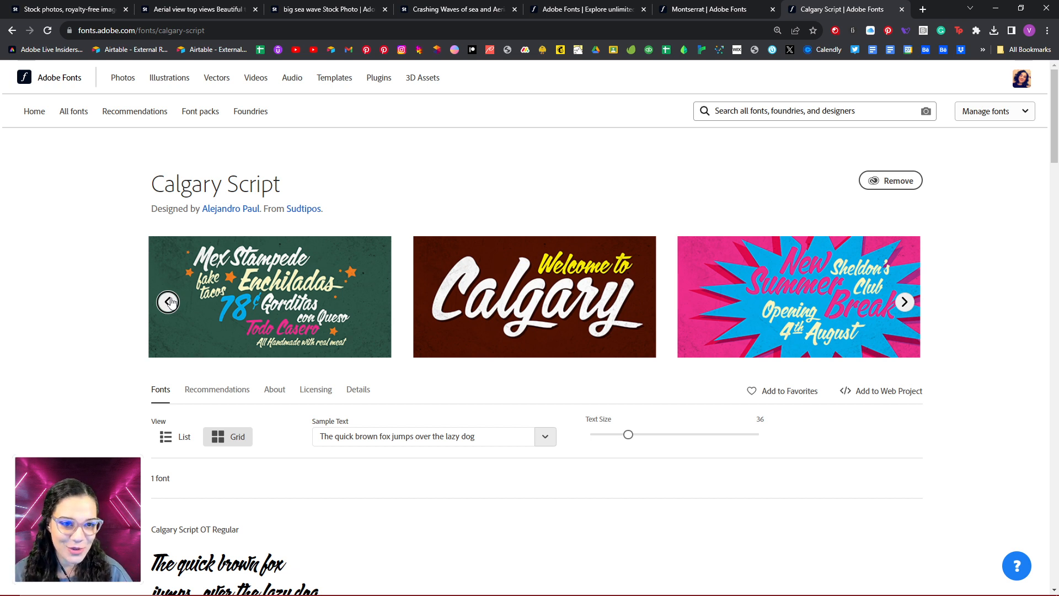
# - Look through the trending fonts and new releases on the Adobe Fonts home page
pyautogui.click(581, 13)
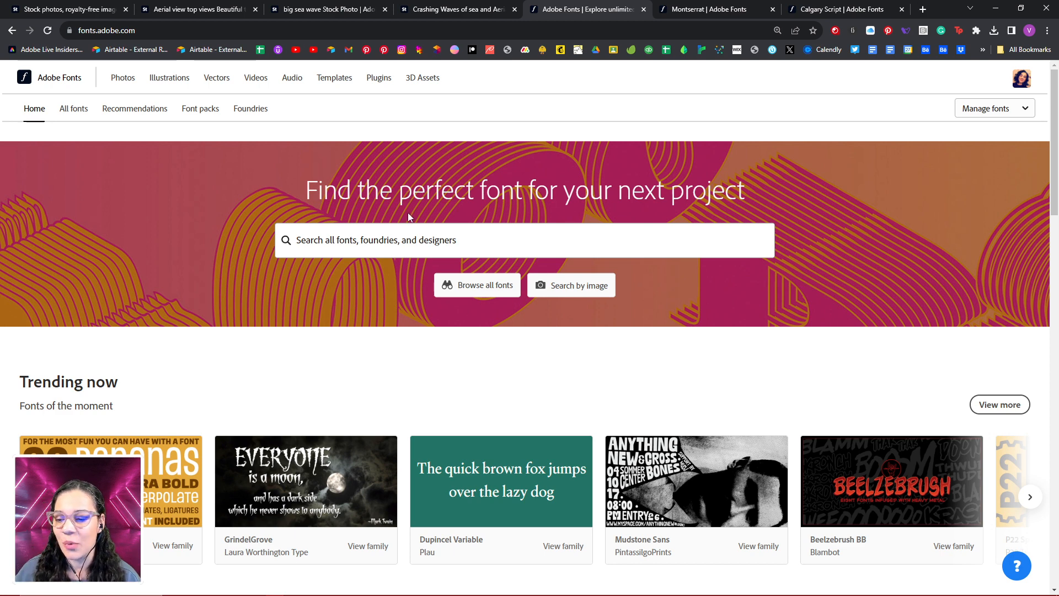
pyautogui.scroll(-3, 524, 312)
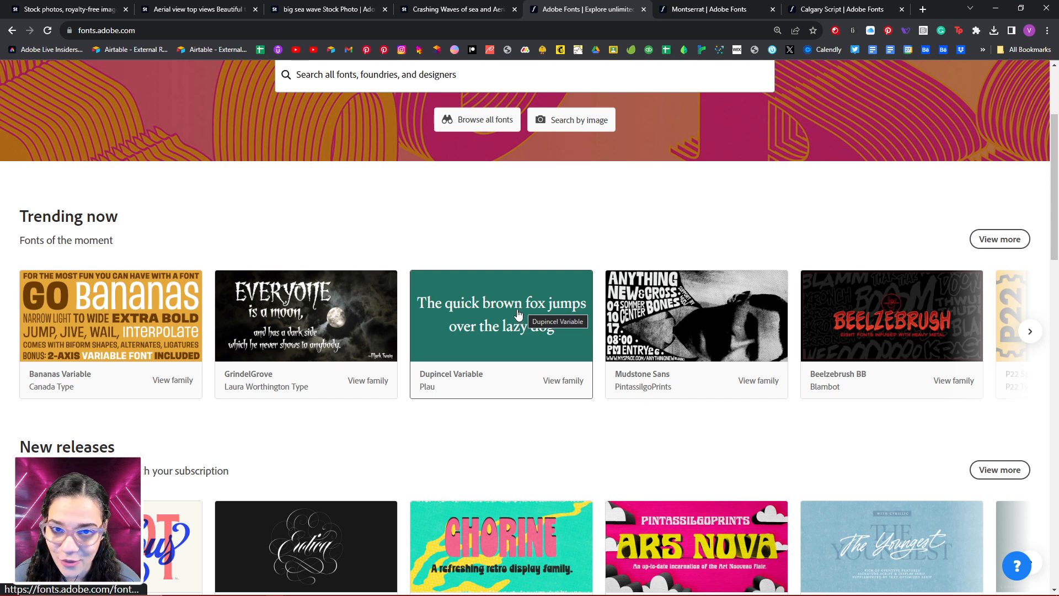
pyautogui.scroll(-3, 517, 311)
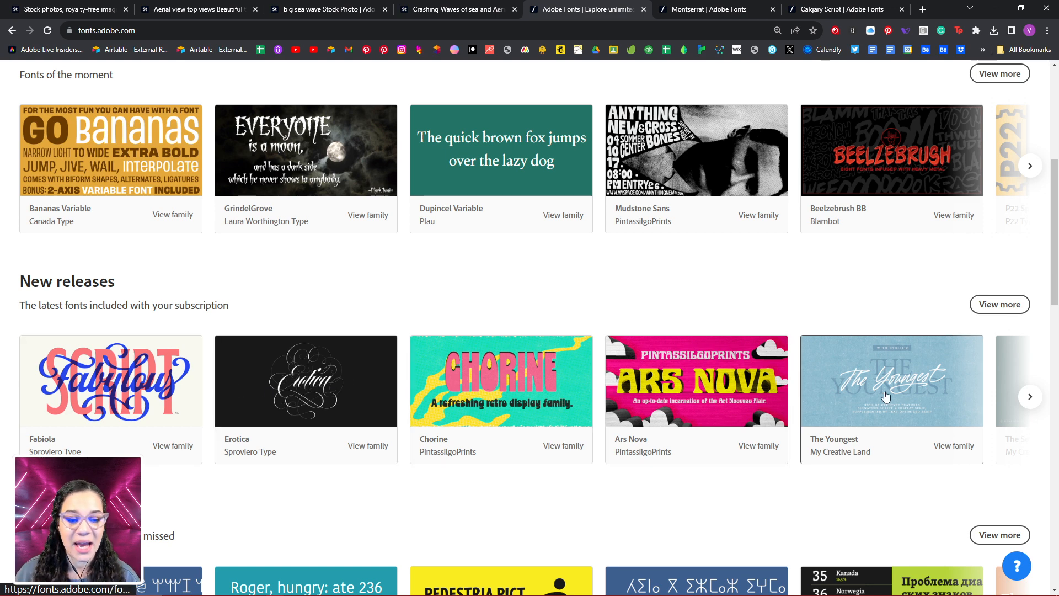
pyautogui.click(1028, 398)
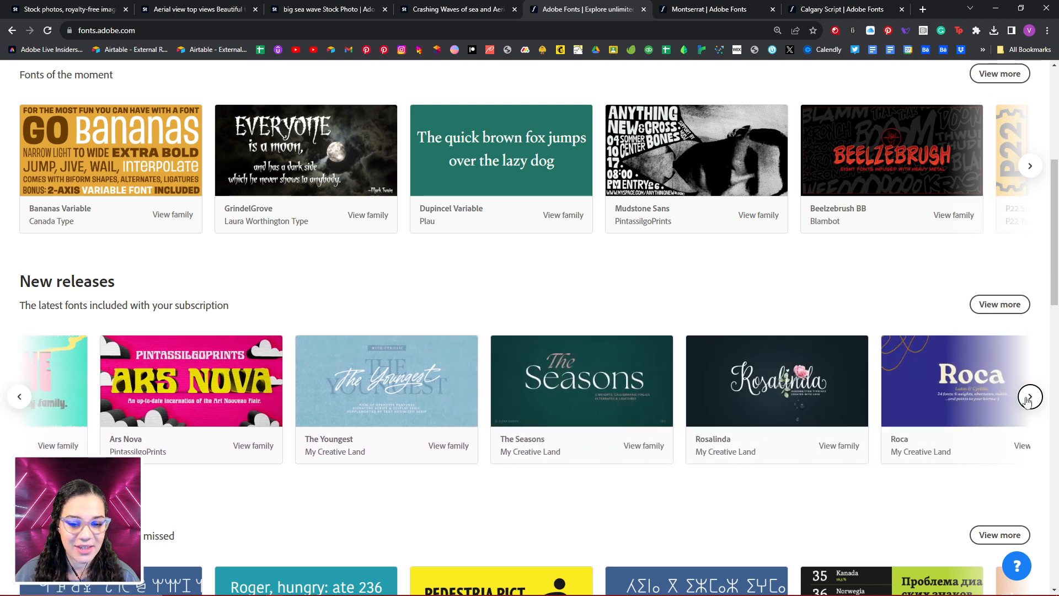
pyautogui.click(19, 397)
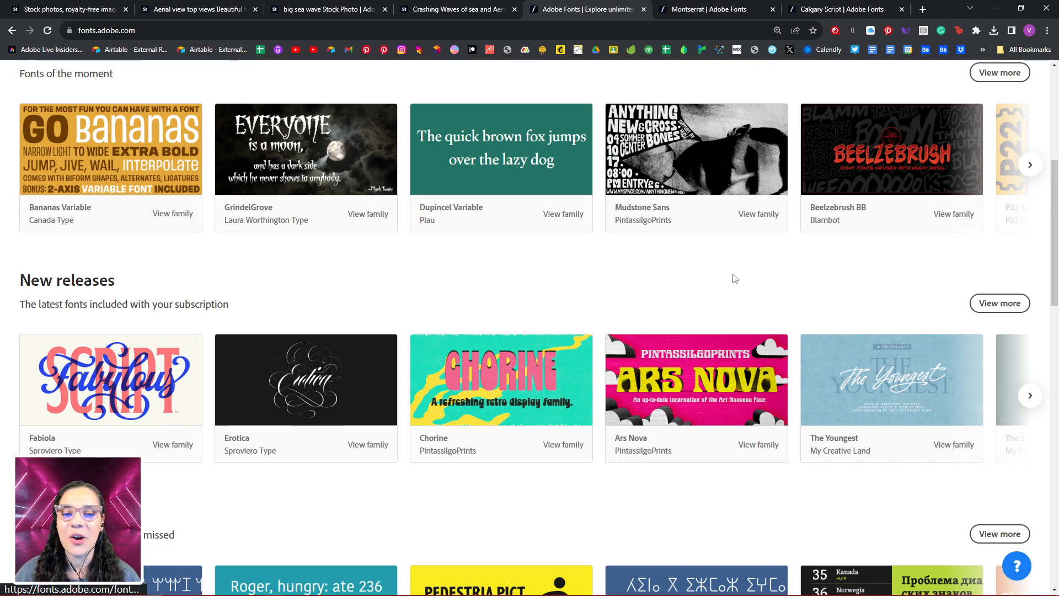
pyautogui.scroll(-5, 725, 278)
pyautogui.scroll(11, 725, 278)
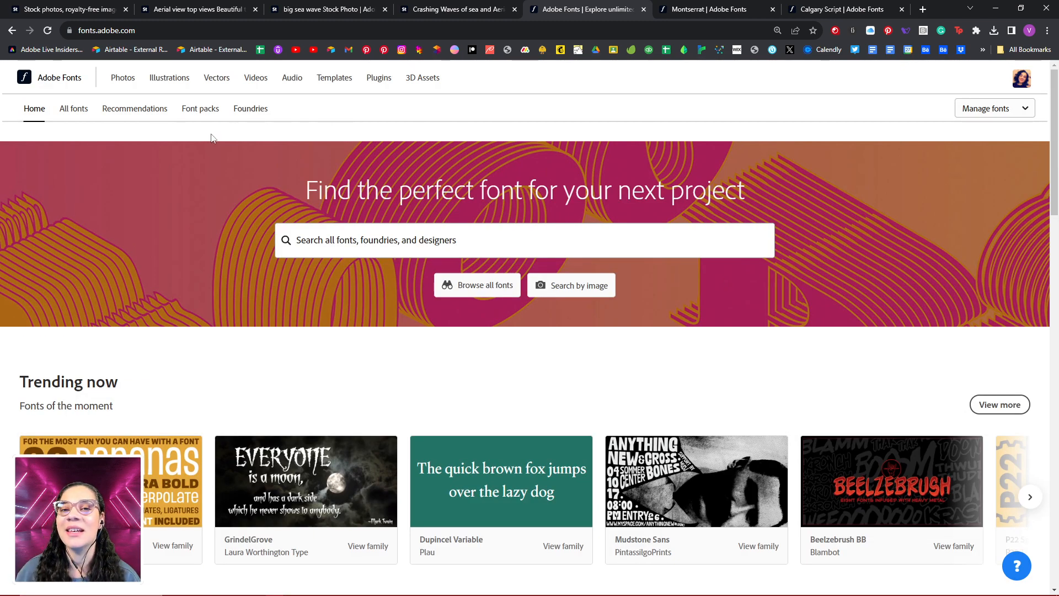
# - Filter the full Adobe Fonts catalogue by the Brush Pen tag and browse the matching font families
pyautogui.click(74, 109)
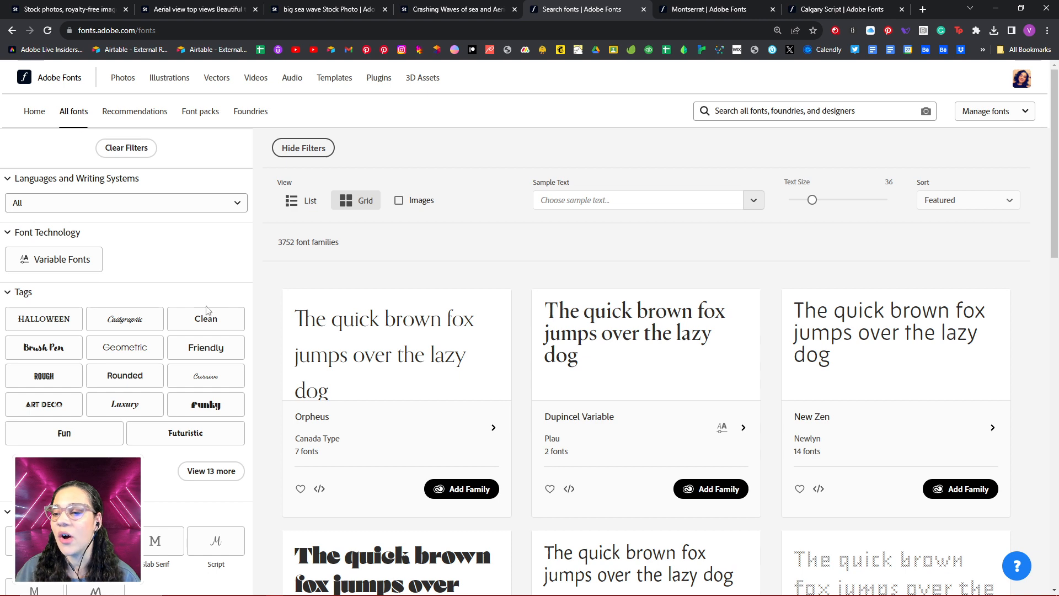
pyautogui.click(65, 356)
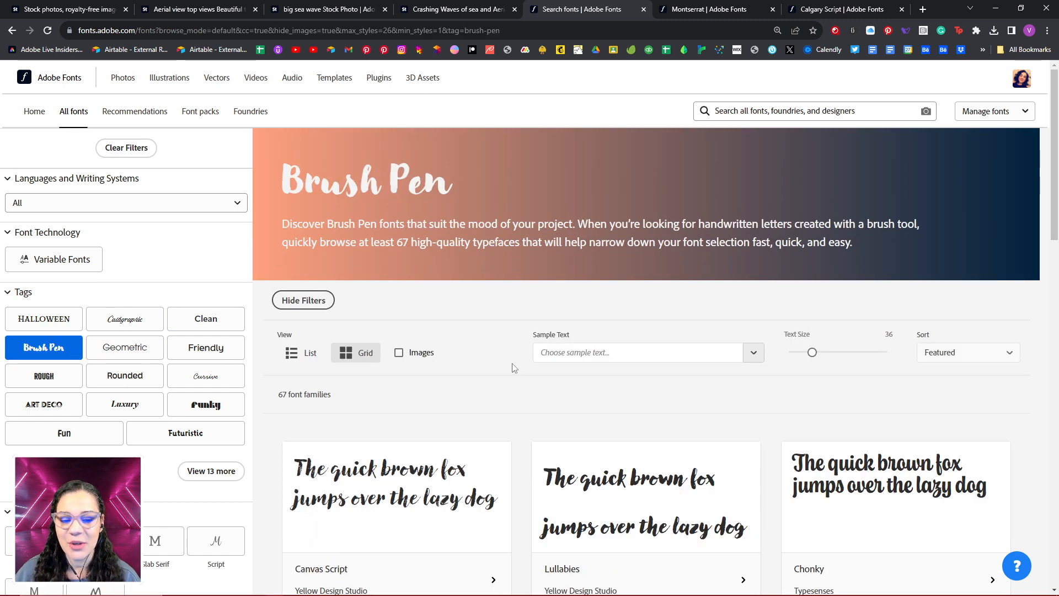
pyautogui.scroll(-10, 514, 368)
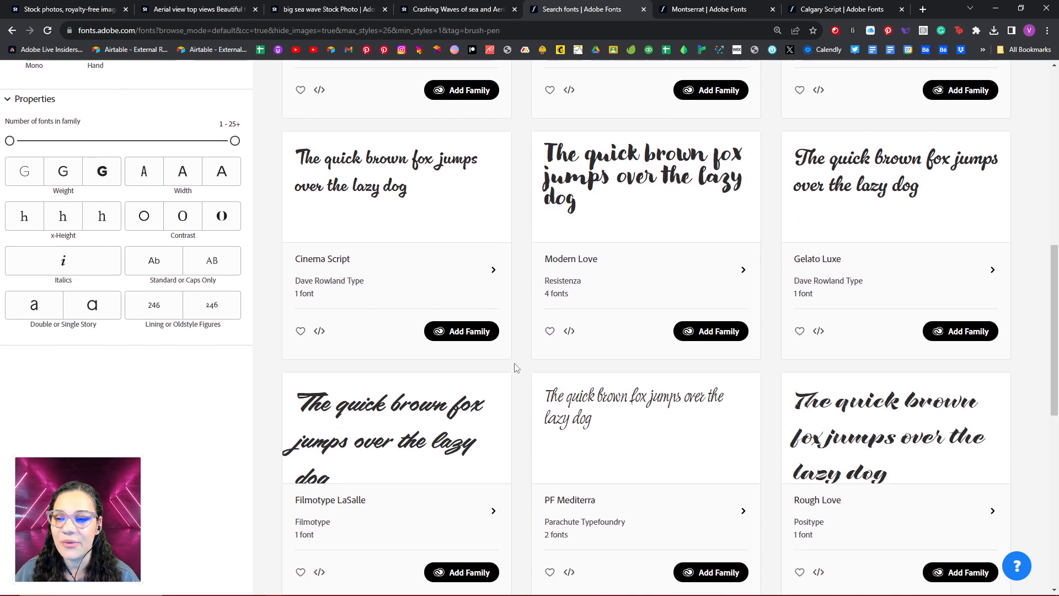
pyautogui.scroll(6, 516, 368)
pyautogui.scroll(2, 516, 368)
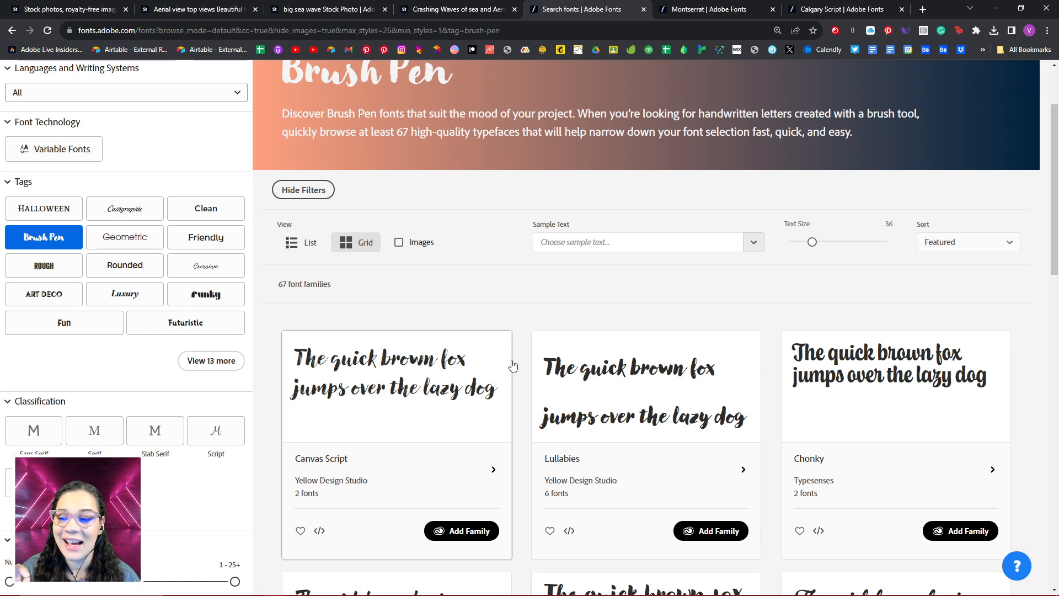
pyautogui.scroll(2, 115, 246)
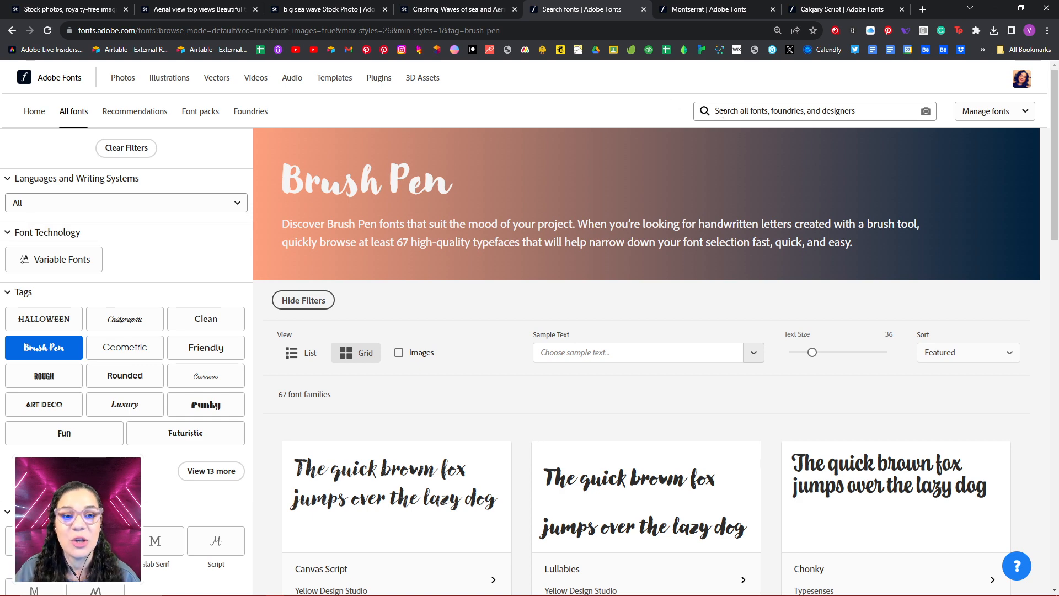
# - Examine the font filters available for tags, classification and properties such as weight, width and contrast
pyautogui.scroll(-3, 402, 293)
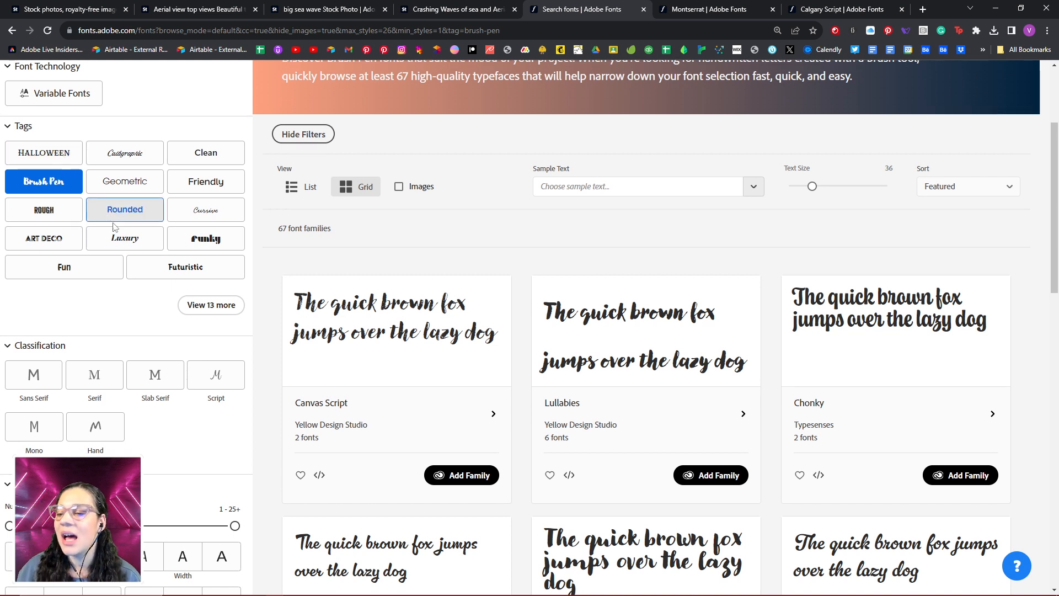
pyautogui.scroll(-3, 114, 228)
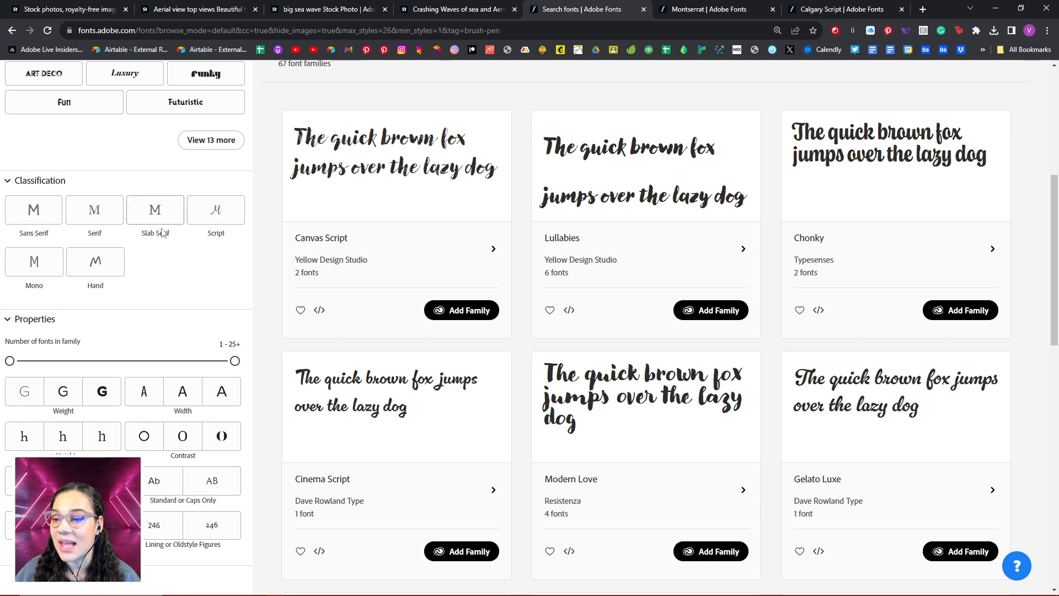
pyautogui.scroll(-3, 214, 288)
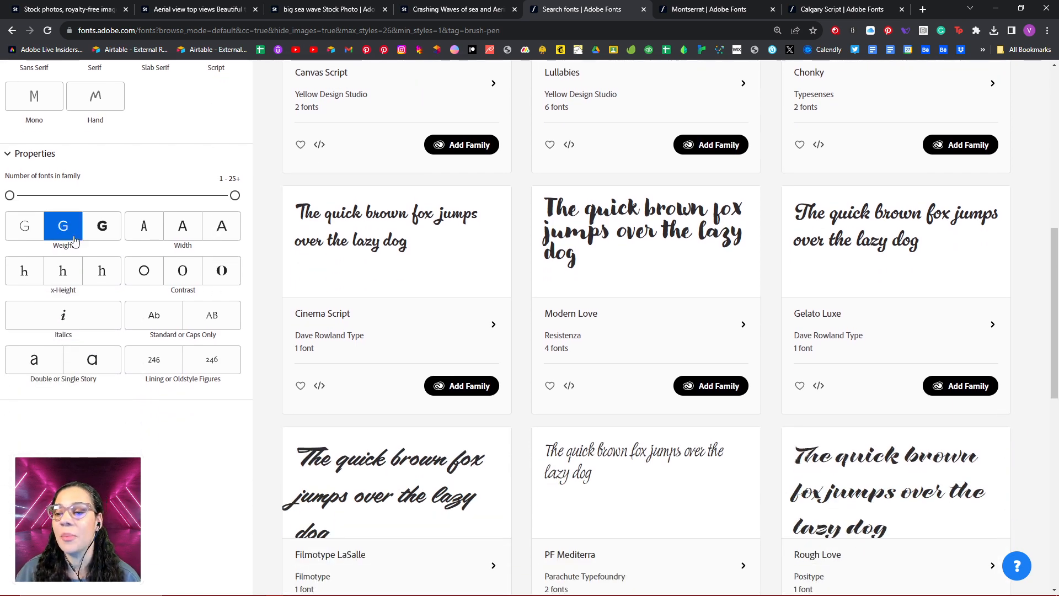
pyautogui.scroll(9, 696, 301)
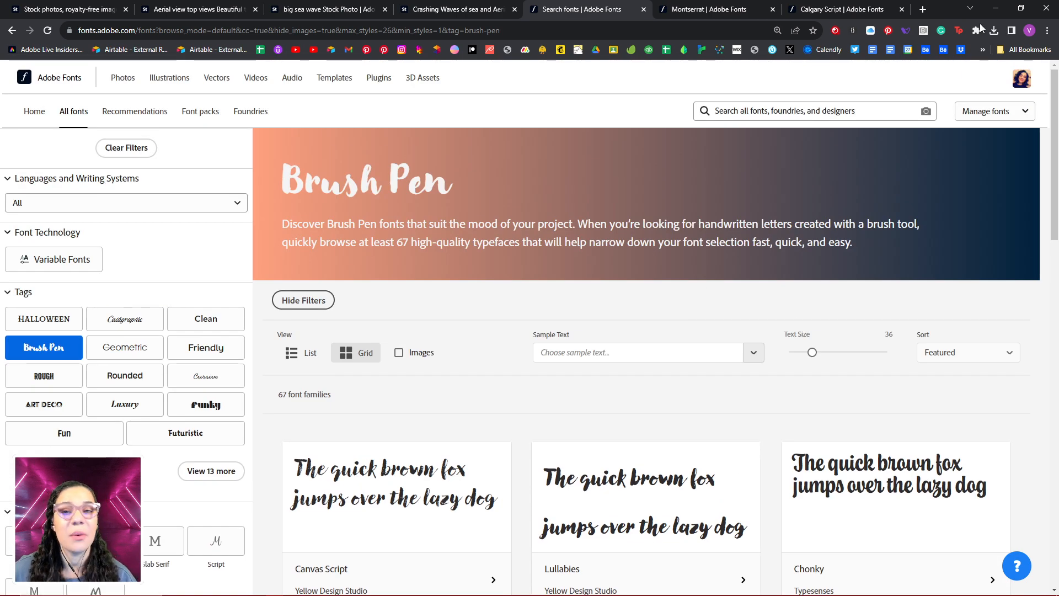
# - Switch to Photoshop and open the aerial tropical beach image from the BEACH library as a separate document
pyautogui.doubleClick(947, 8)
pyautogui.click(947, 7)
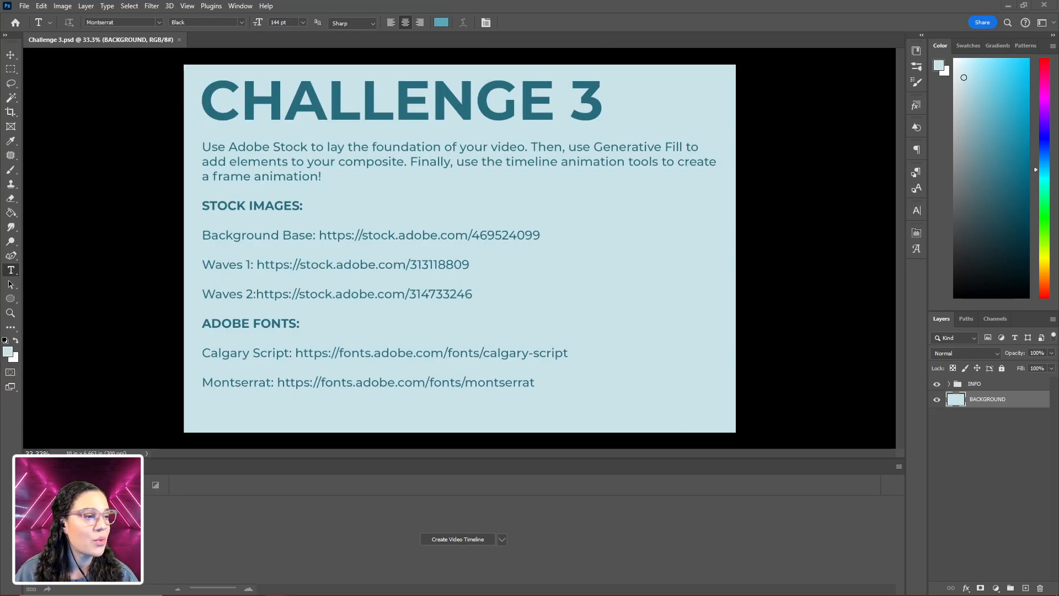
pyautogui.click(917, 50)
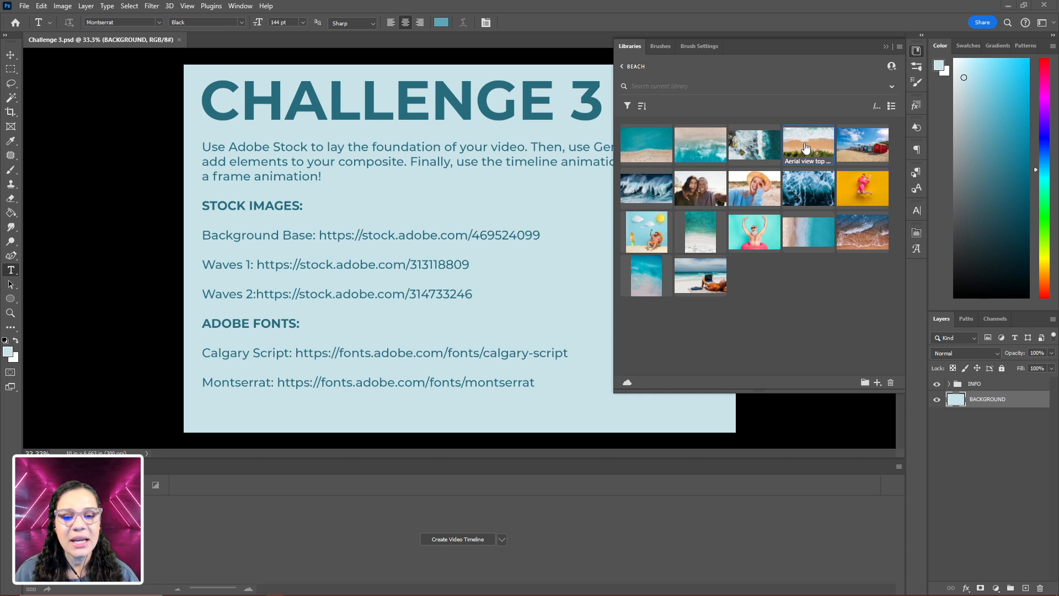
pyautogui.moveTo(806, 148)
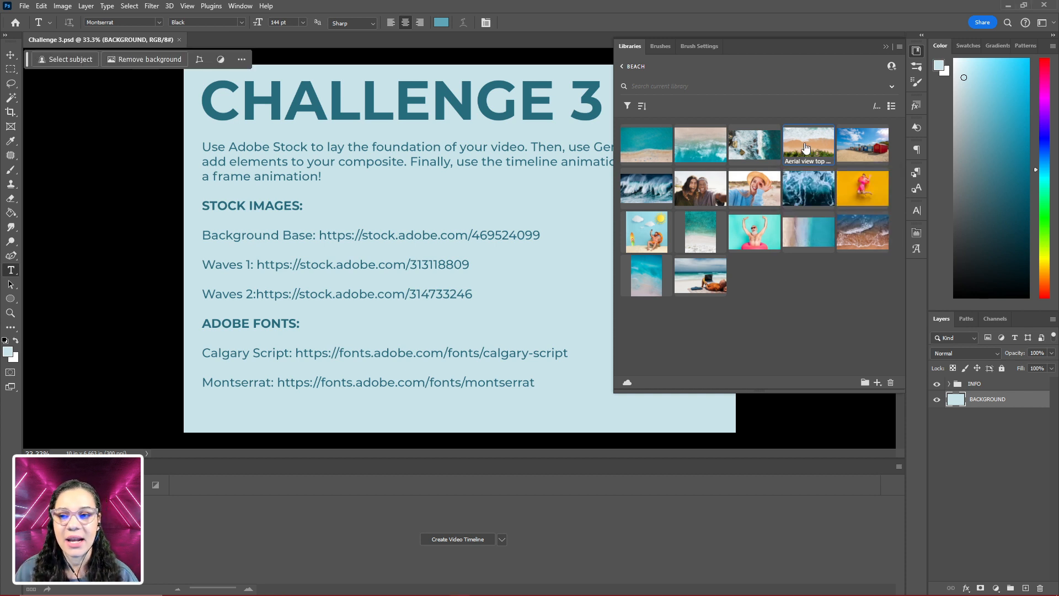
pyautogui.doubleClick(807, 148)
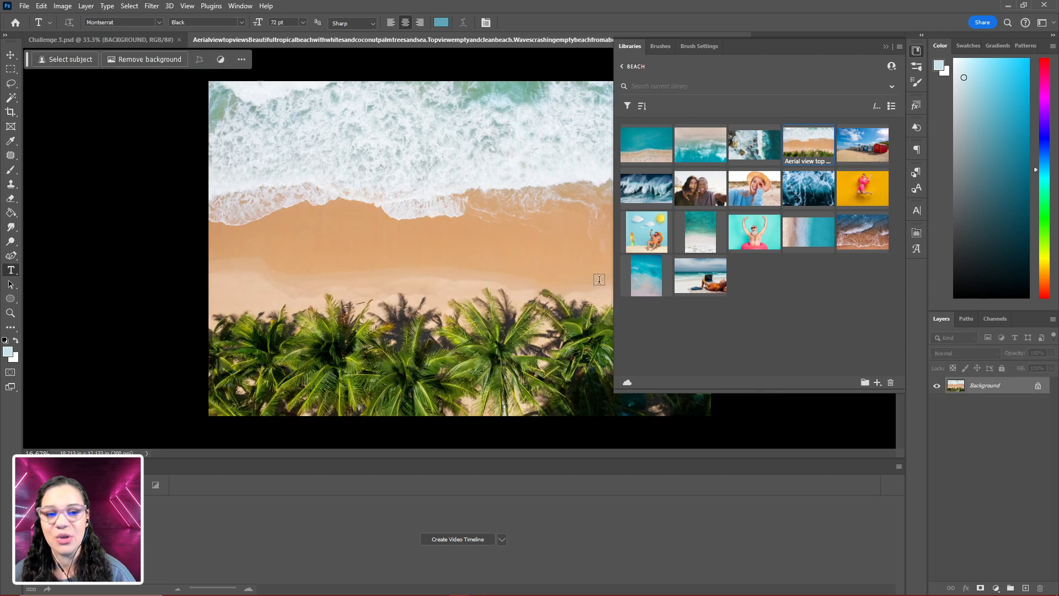
# - Place the aerial tropical beach image from the BEACH library into Challenge 3.psd and align it to cover the canvas
pyautogui.click(125, 38)
pyautogui.moveTo(820, 154)
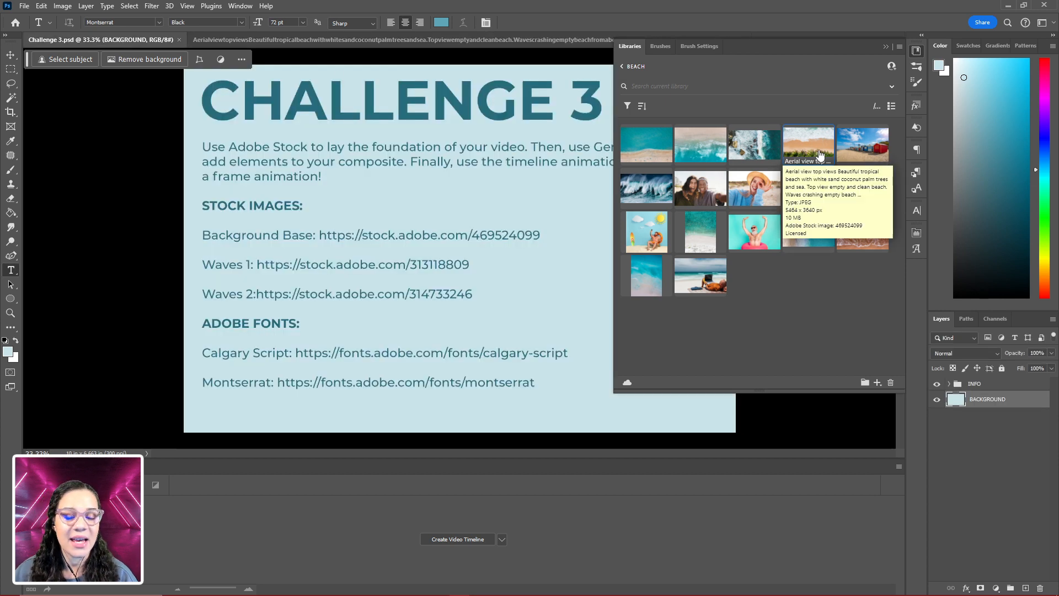
pyautogui.moveTo(820, 154); pyautogui.dragTo(484, 175)
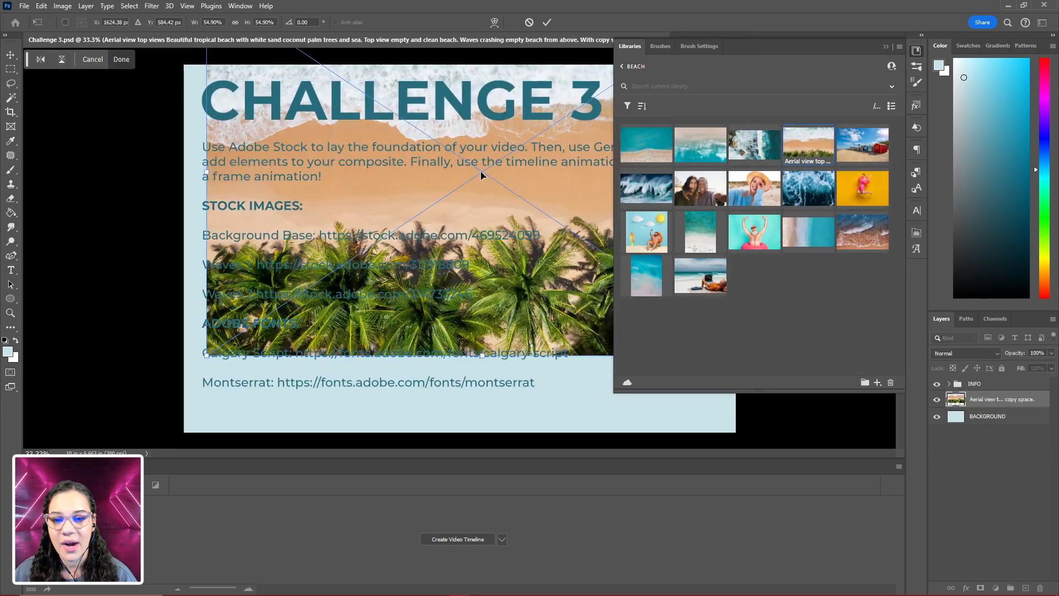
pyautogui.moveTo(570, 193); pyautogui.dragTo(548, 270)
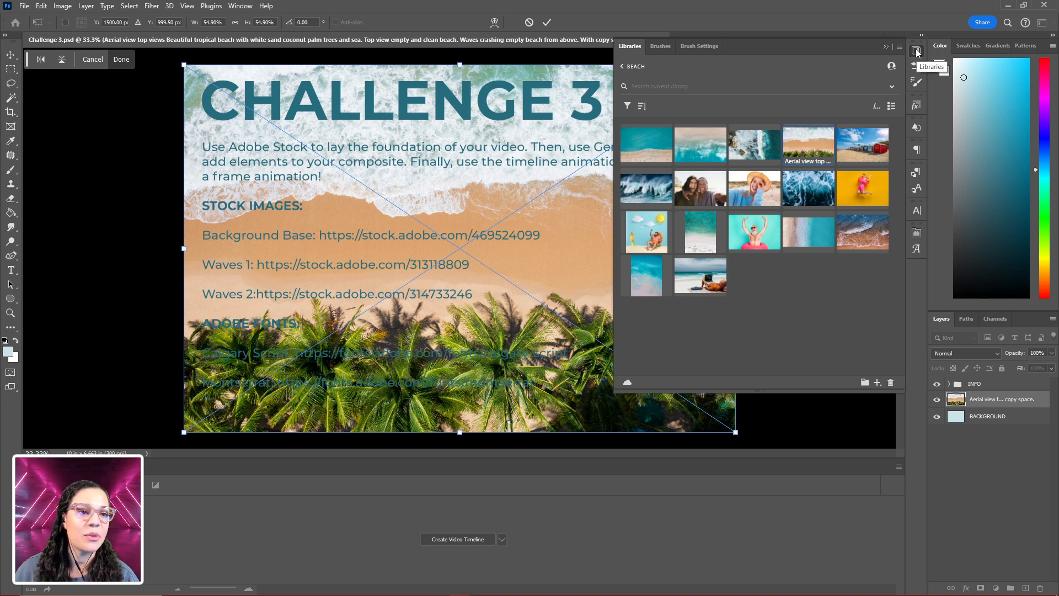
# - Move the CHALLENGE 3 text layer out of the INFO group to the top of the layer stack and hide the group
pyautogui.click(949, 384)
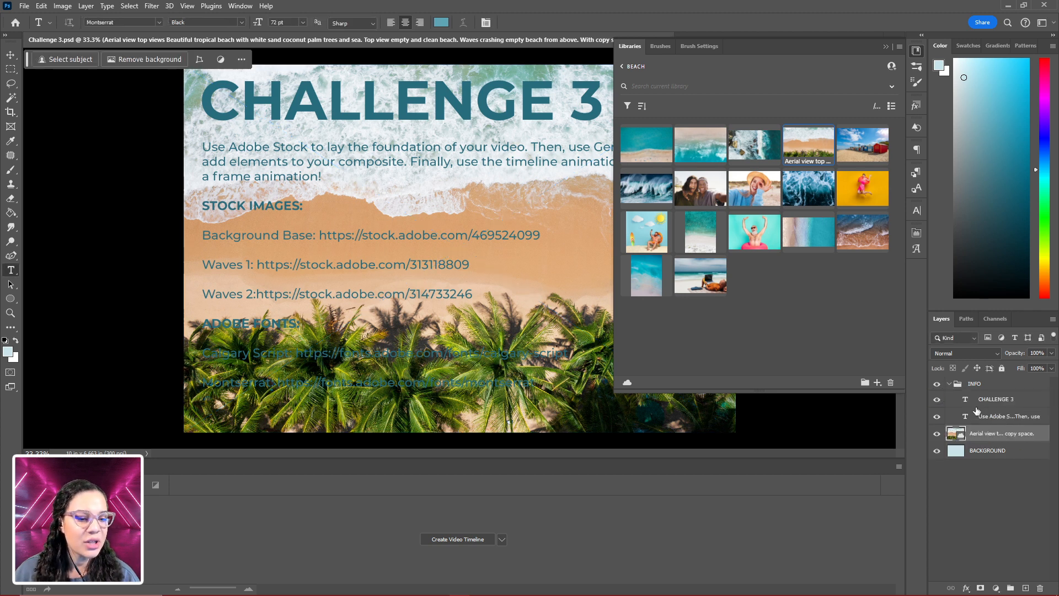
pyautogui.moveTo(994, 401); pyautogui.dragTo(993, 379)
pyautogui.click(950, 401)
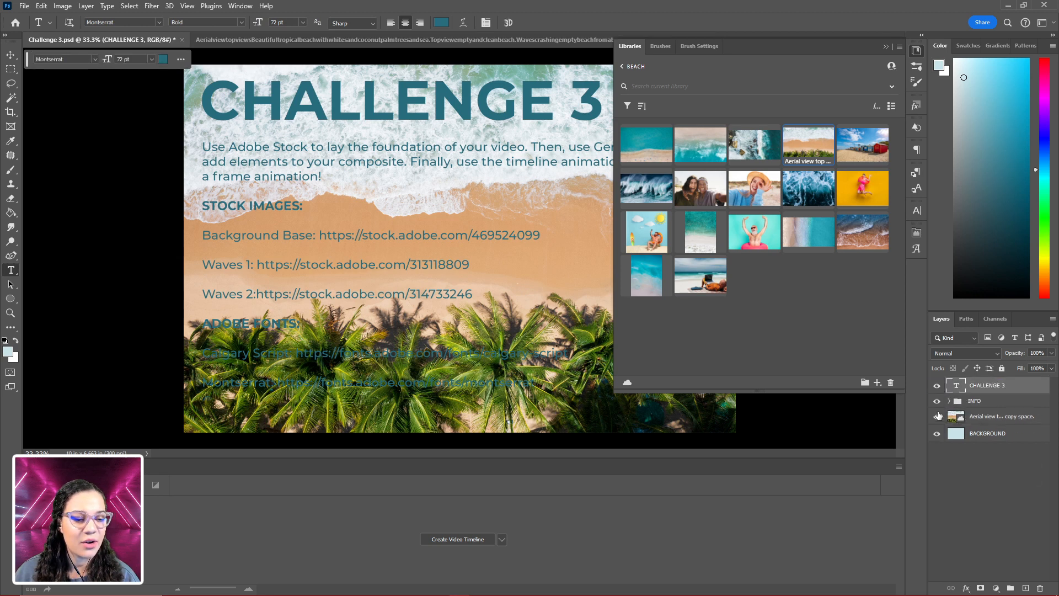
pyautogui.click(937, 402)
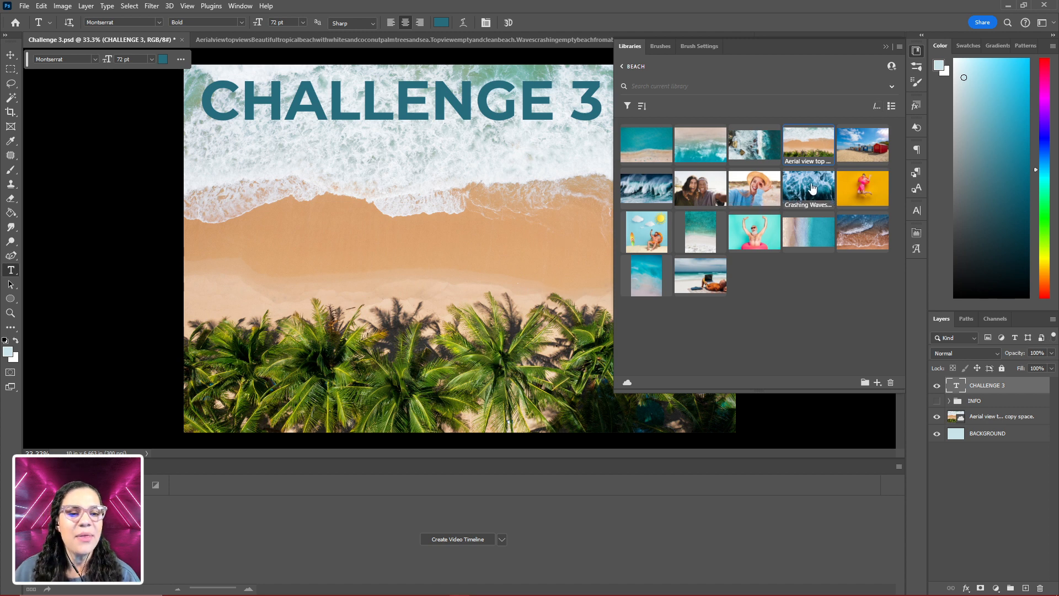
# - Place the Crashing Waves image and the big sea wave image from the BEACH library as new layers
pyautogui.moveTo(814, 193); pyautogui.dragTo(516, 237)
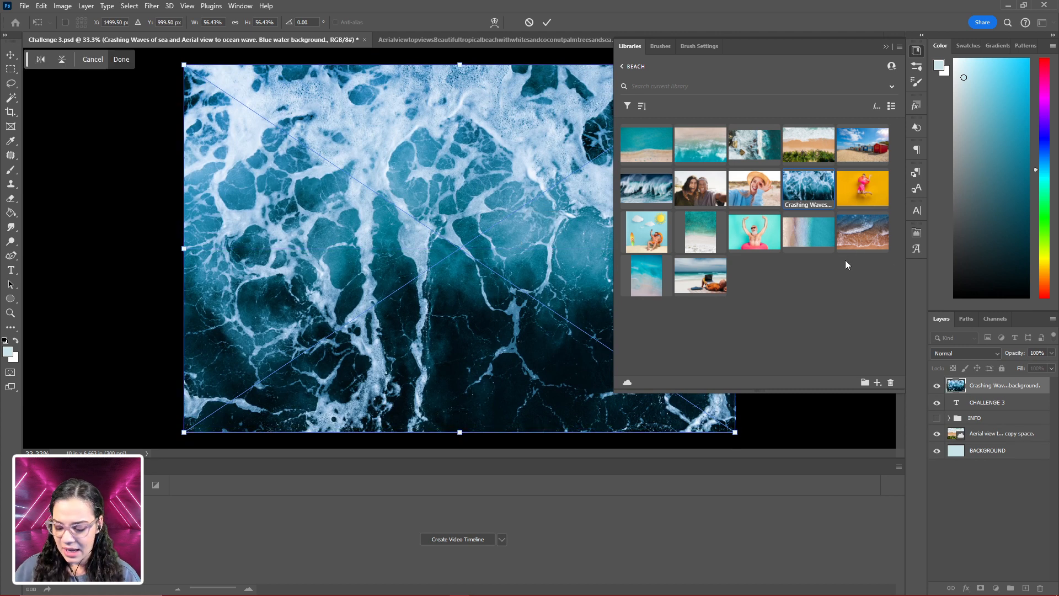
pyautogui.press('Return')
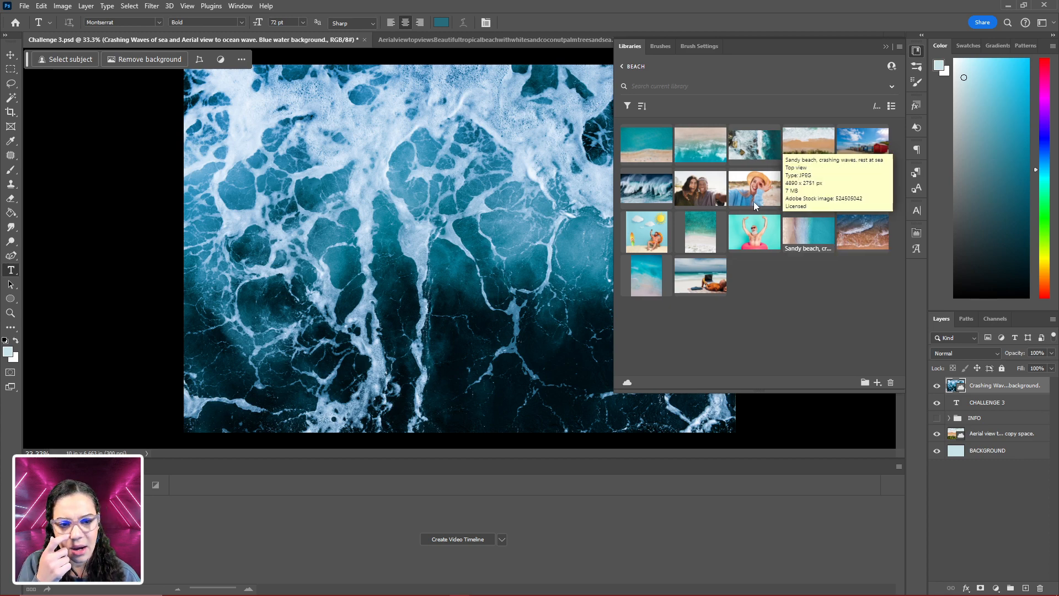
pyautogui.moveTo(649, 196); pyautogui.dragTo(554, 247)
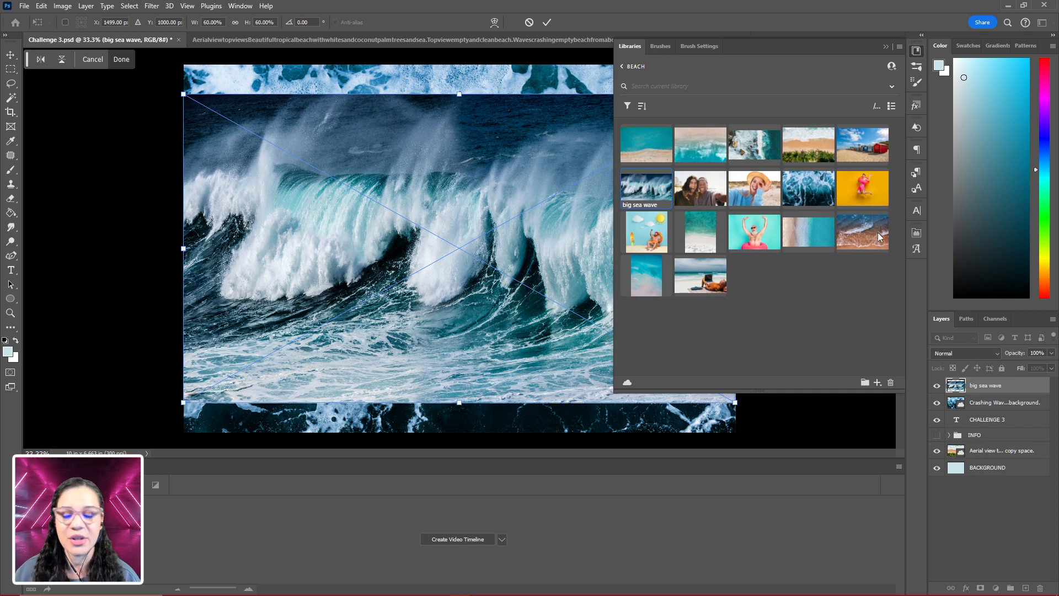
pyautogui.press('Return')
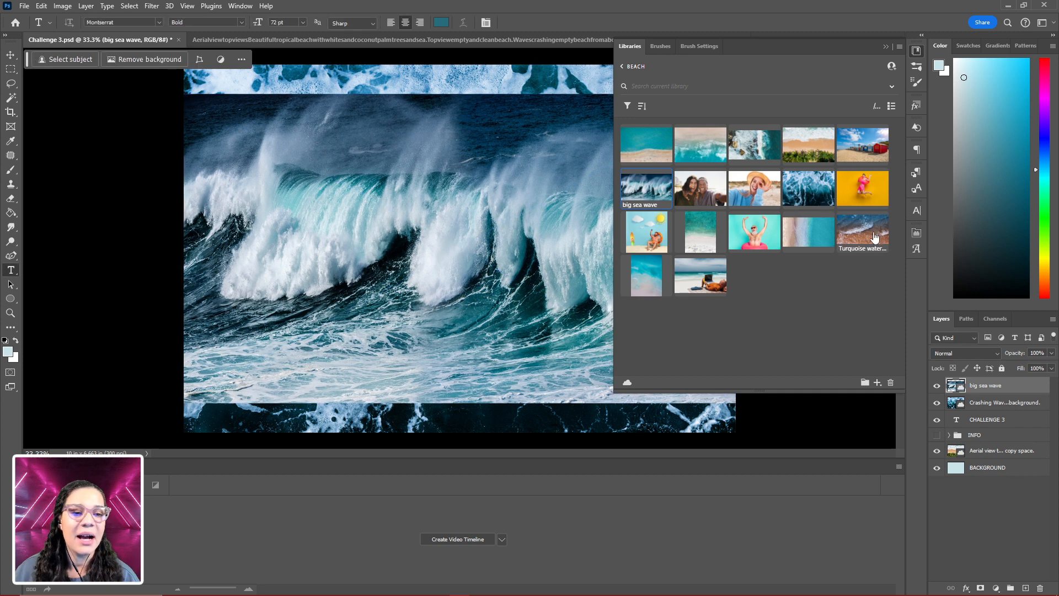
# - Place the Turquoise water wave image from the BEACH library, align it to the canvas, and collapse the library
pyautogui.moveTo(875, 238); pyautogui.dragTo(459, 223)
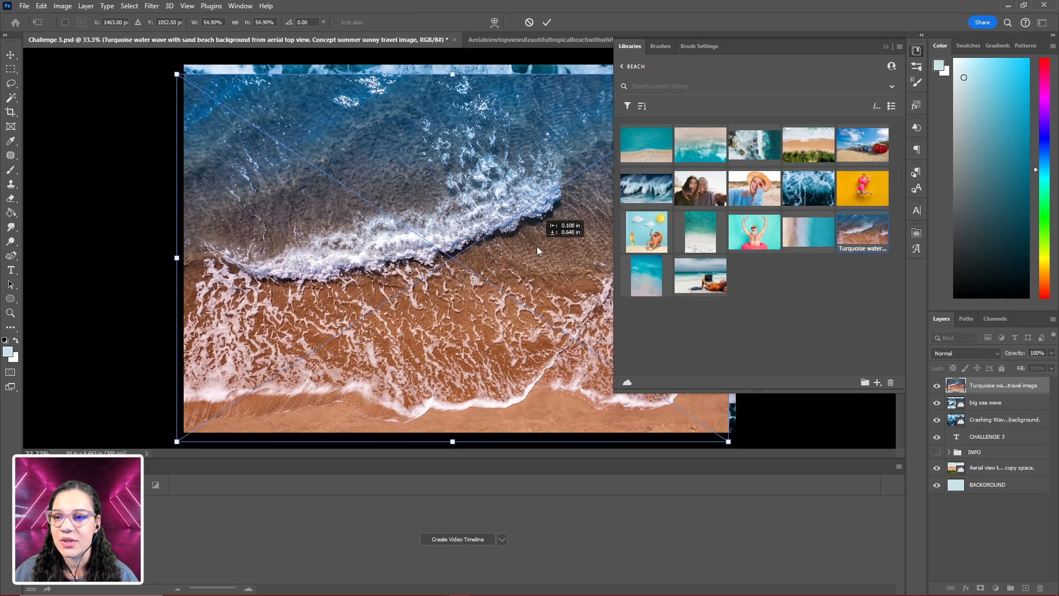
pyautogui.moveTo(537, 246); pyautogui.dragTo(545, 240)
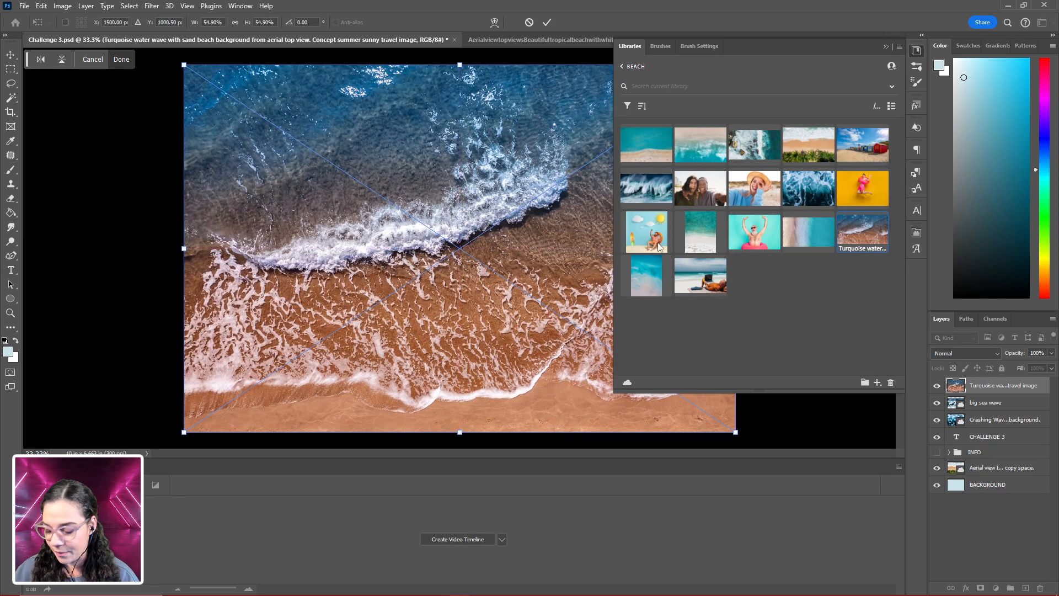
pyautogui.press('Return')
pyautogui.press('t')
pyautogui.click(918, 50)
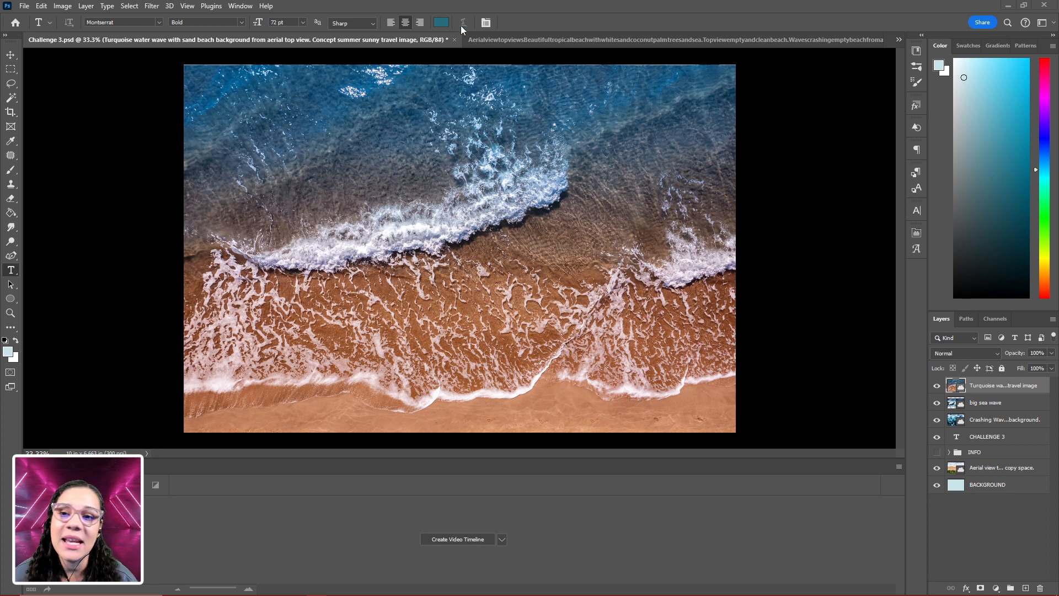
# - Check that the Timeline is enabled for display in the workspace
pyautogui.click(240, 6)
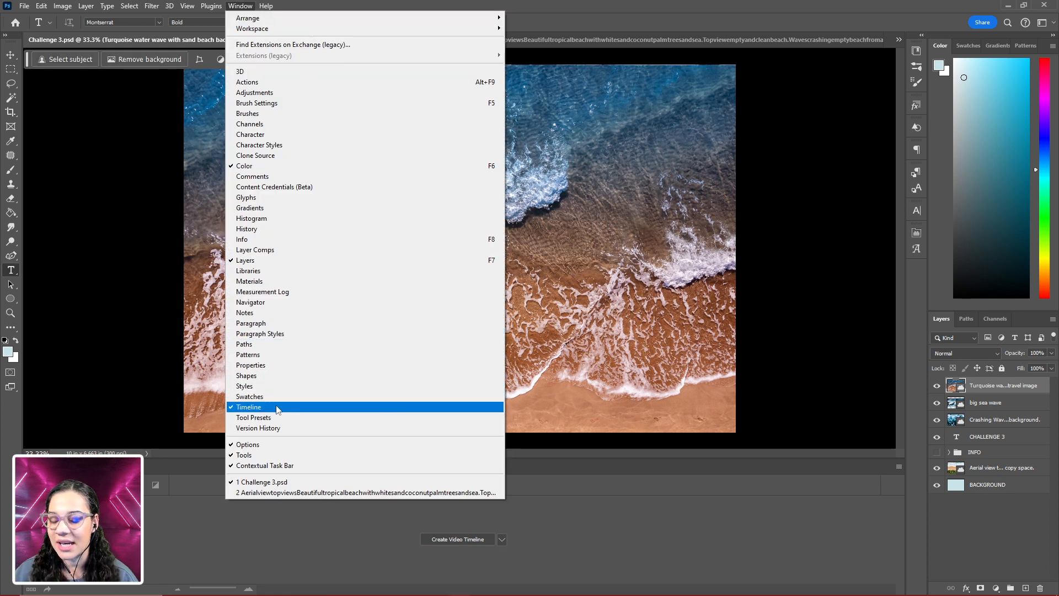
pyautogui.click(1024, 387)
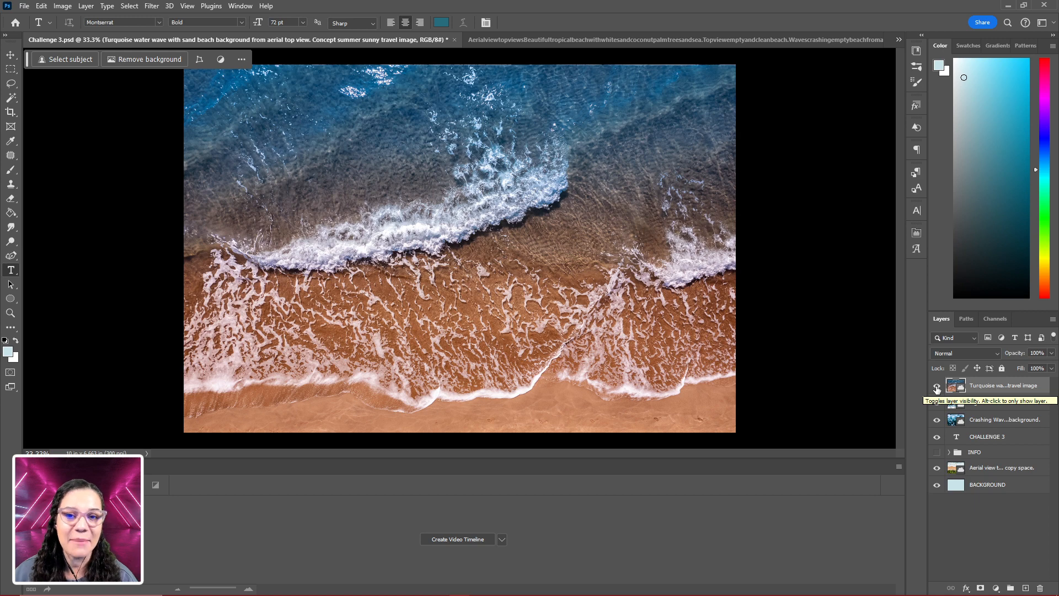
# - Hide the Turquoise water, big sea wave and Crashing Waves layers
pyautogui.click(937, 388)
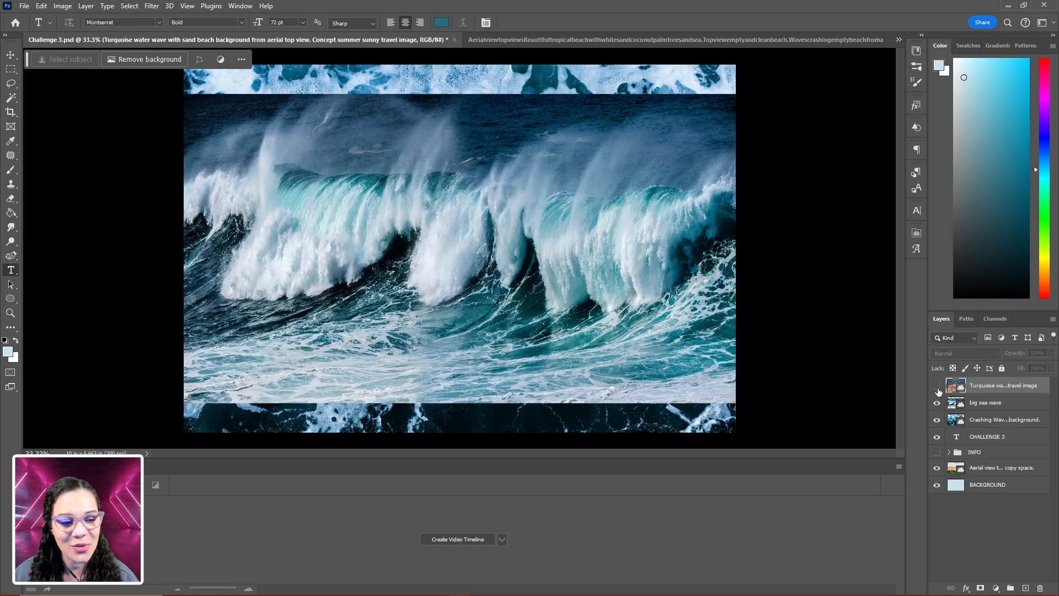
pyautogui.click(937, 403)
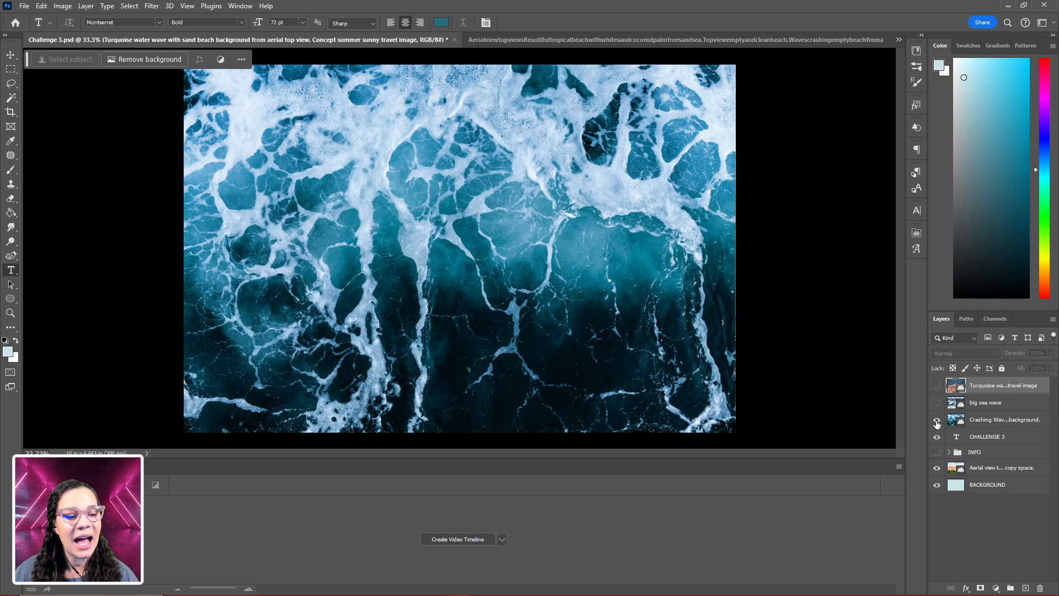
pyautogui.click(937, 421)
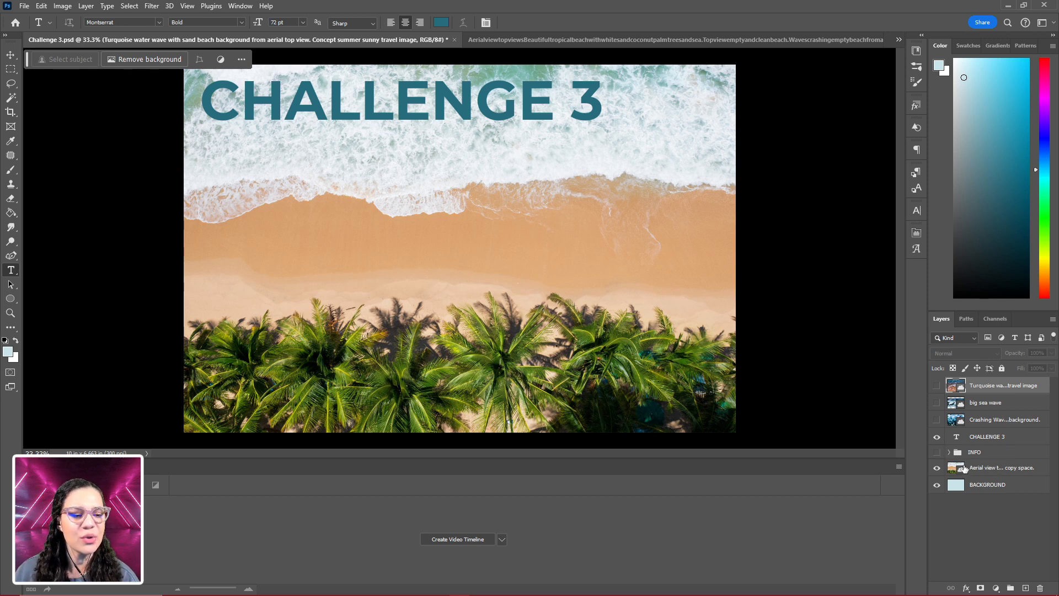
# - Move the CHALLENGE 3 text down onto the shoreline, around the horizontal middle of the canvas
pyautogui.click(995, 437)
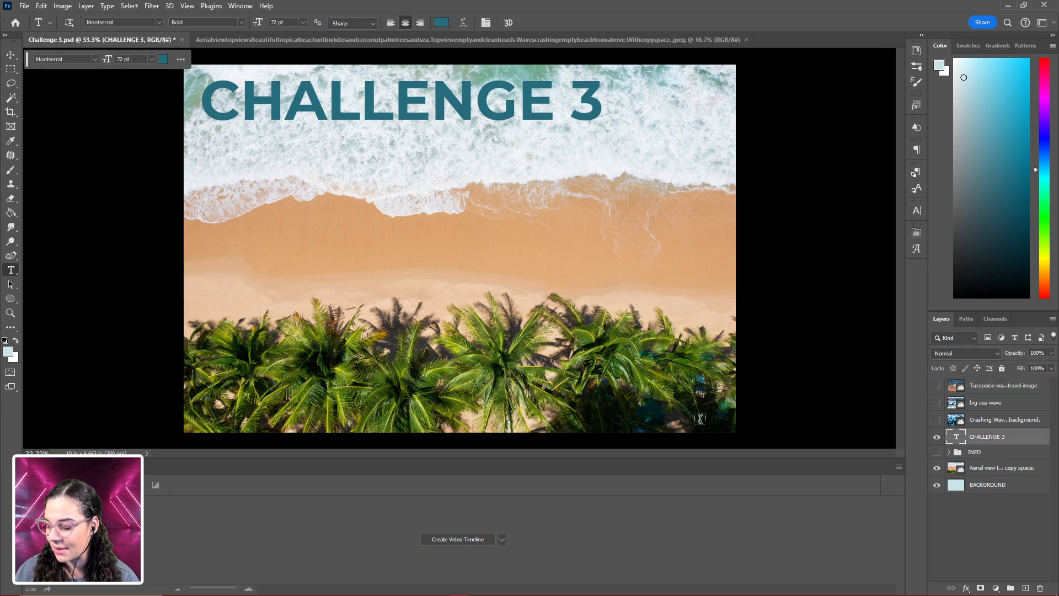
pyautogui.press('v')
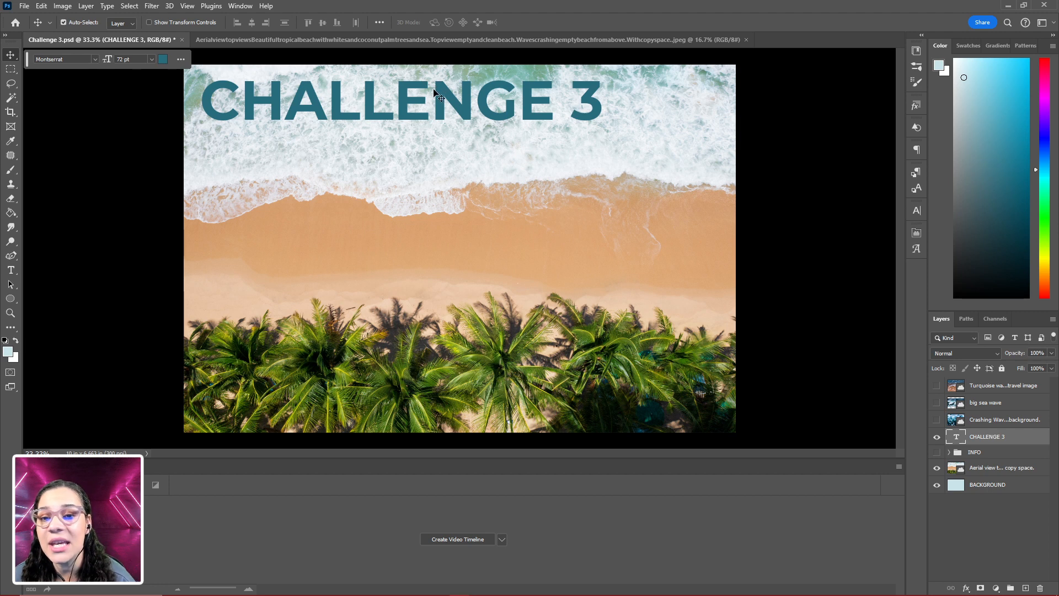
pyautogui.moveTo(440, 95); pyautogui.dragTo(498, 212)
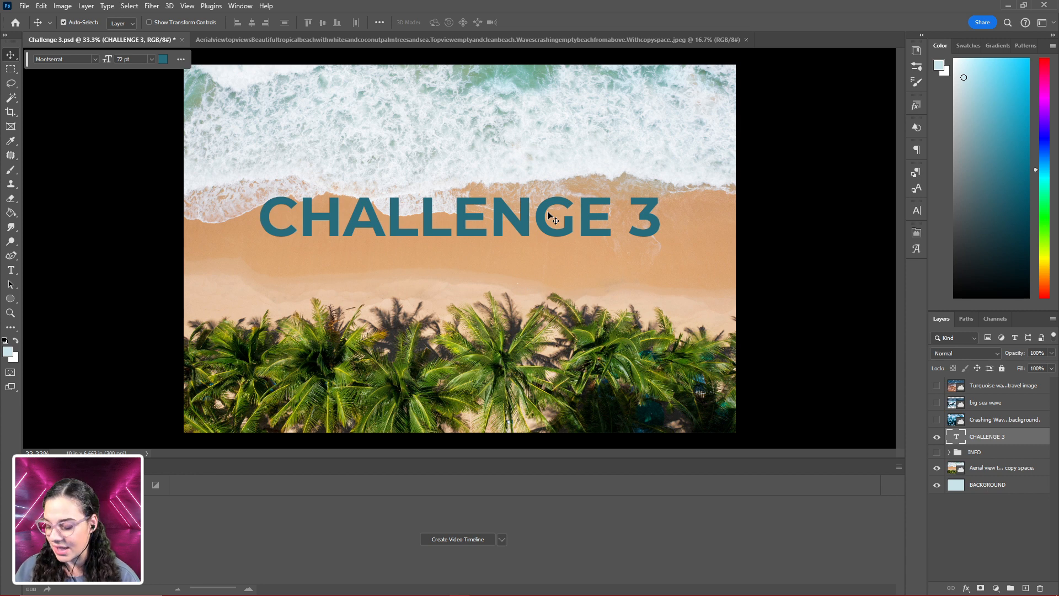
# - Replace the CHALLENGE 3 text with VACAY
pyautogui.press('t')
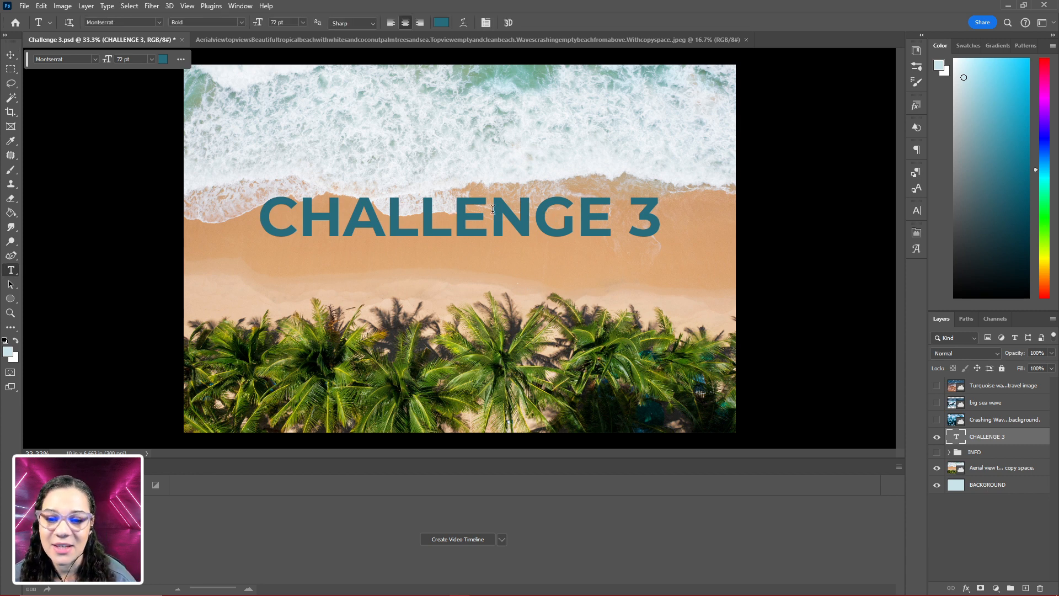
pyautogui.doubleClick(493, 209)
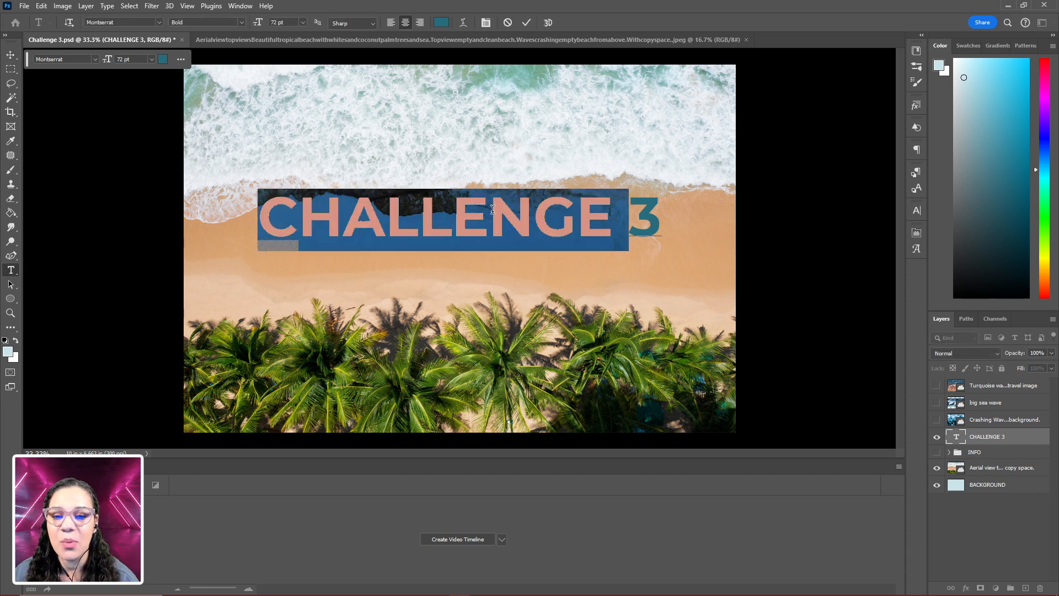
pyautogui.tripleClick(493, 209)
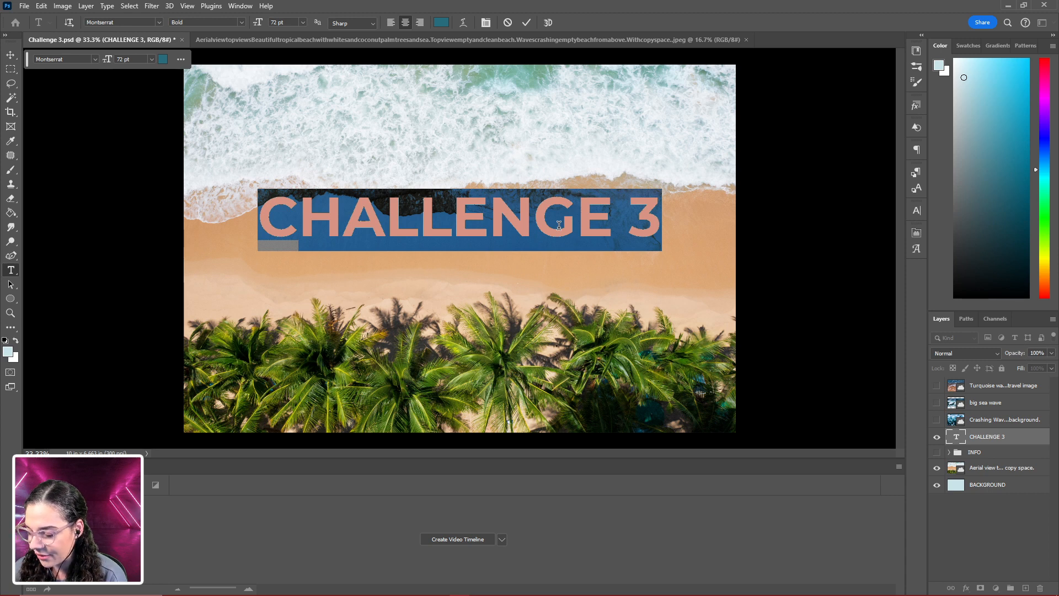
pyautogui.write('VAC')
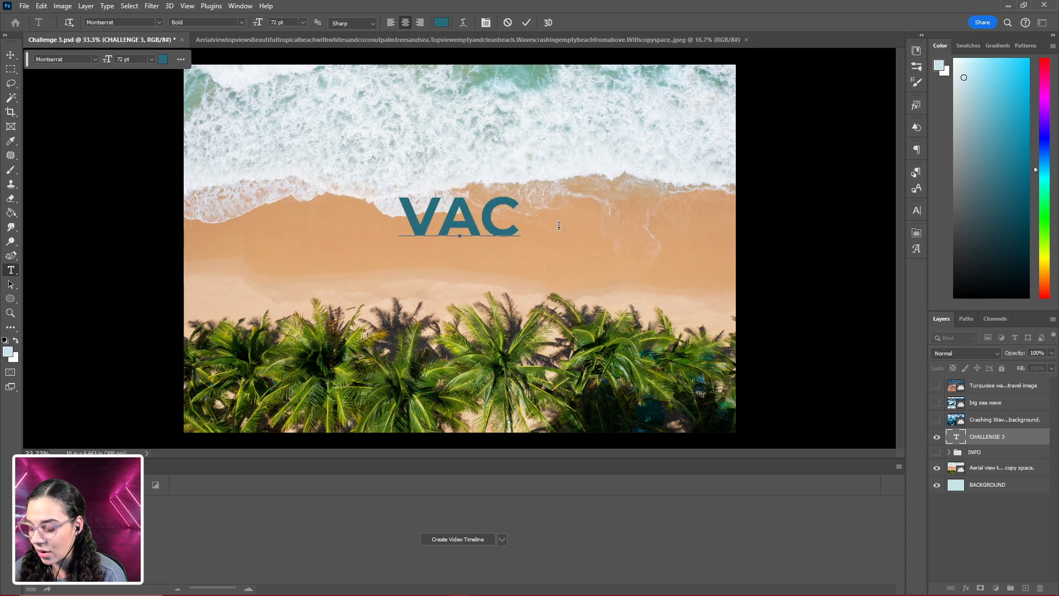
pyautogui.write('AY')
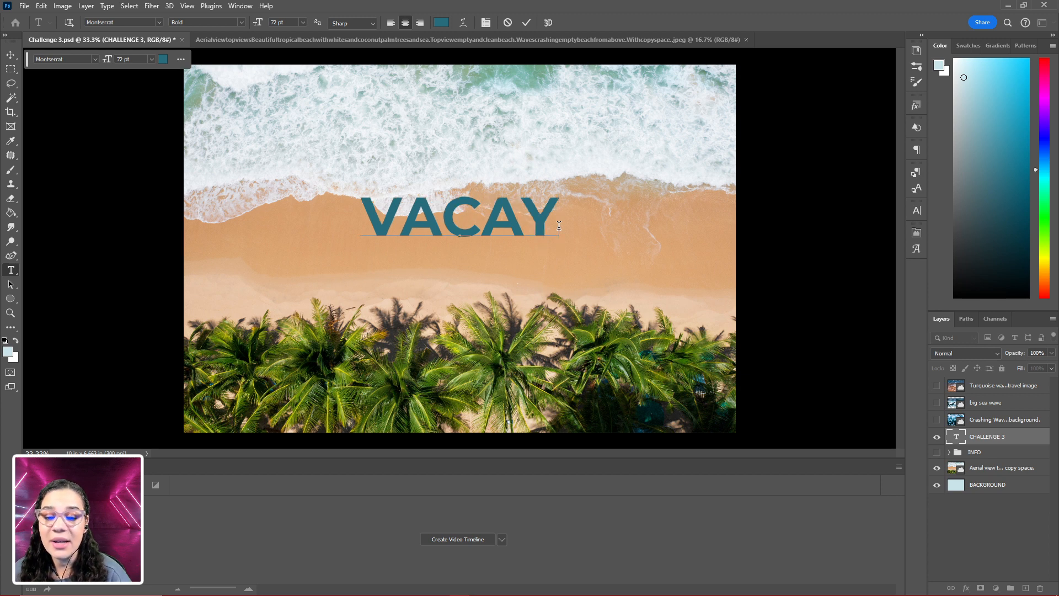
pyautogui.click(1017, 437)
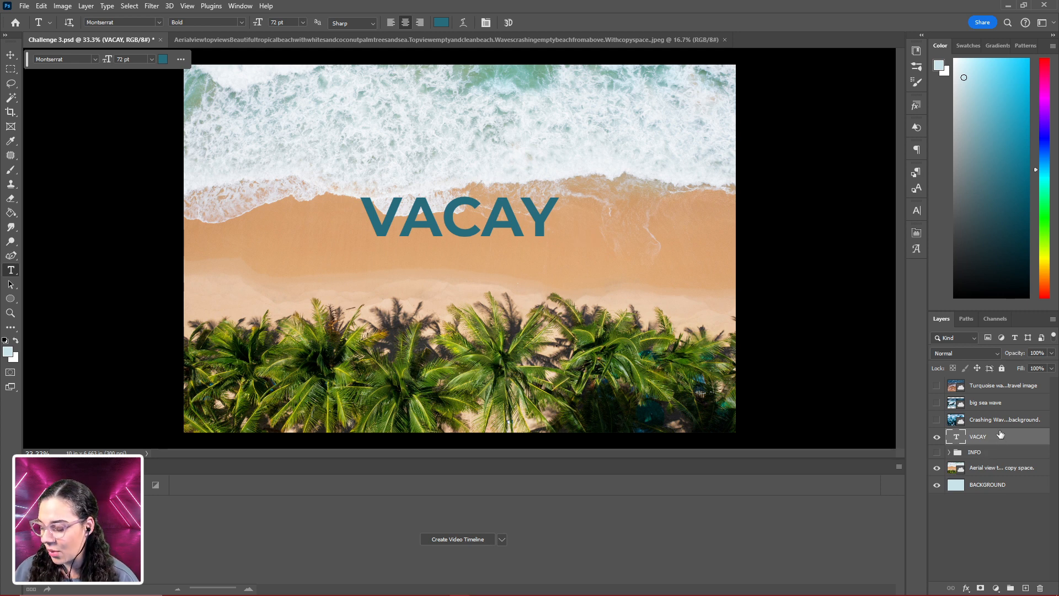
# - Scale the VACAY text proportionally about its centre to about 248% so it spans most of the canvas width
pyautogui.hotkey('ctrl', 't')
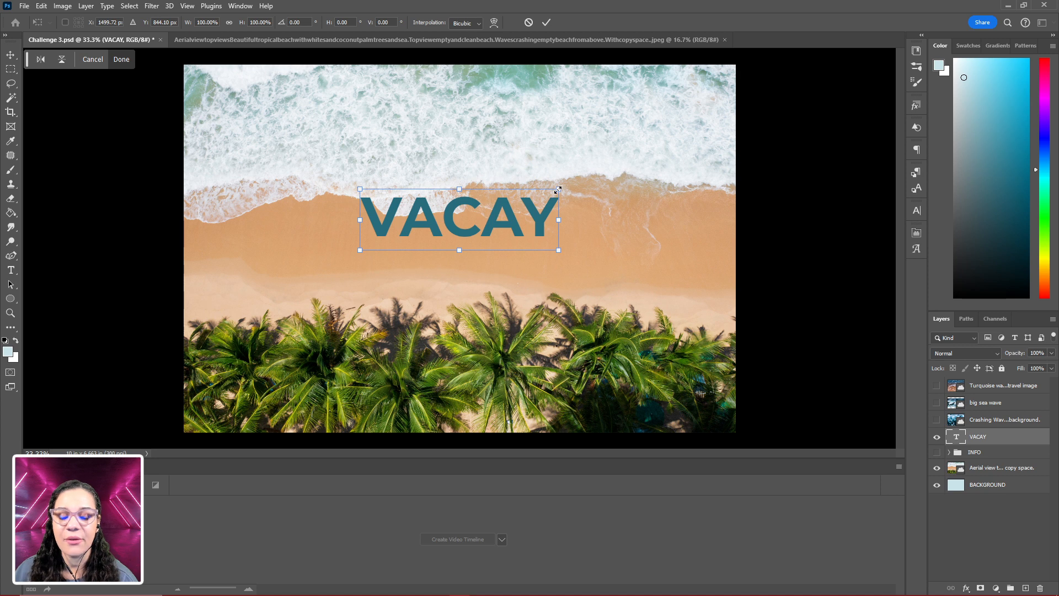
pyautogui.moveTo(558, 189); pyautogui.dragTo(706, 148)
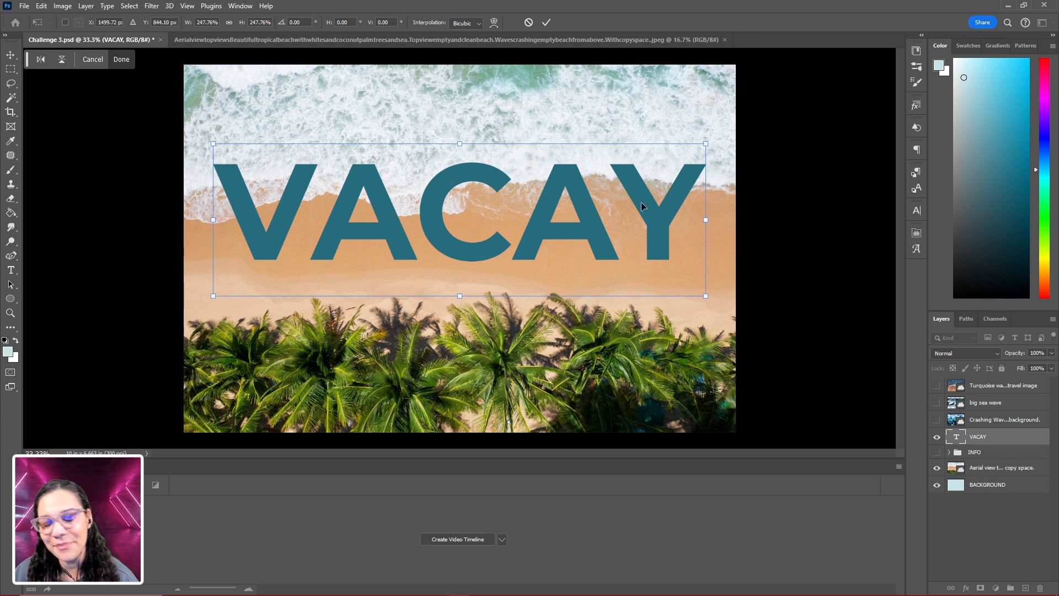
pyautogui.press('Return')
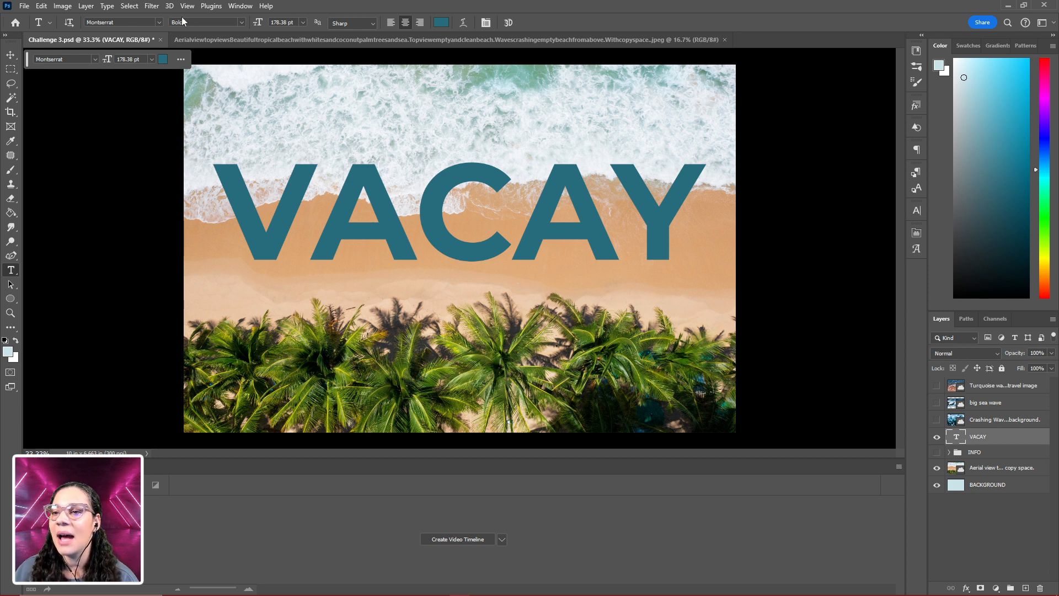
# - Change the font style of the whole VACAY text to Montserrat Black
pyautogui.click(359, 171)
pyautogui.hotkey('ctrl', 'a')
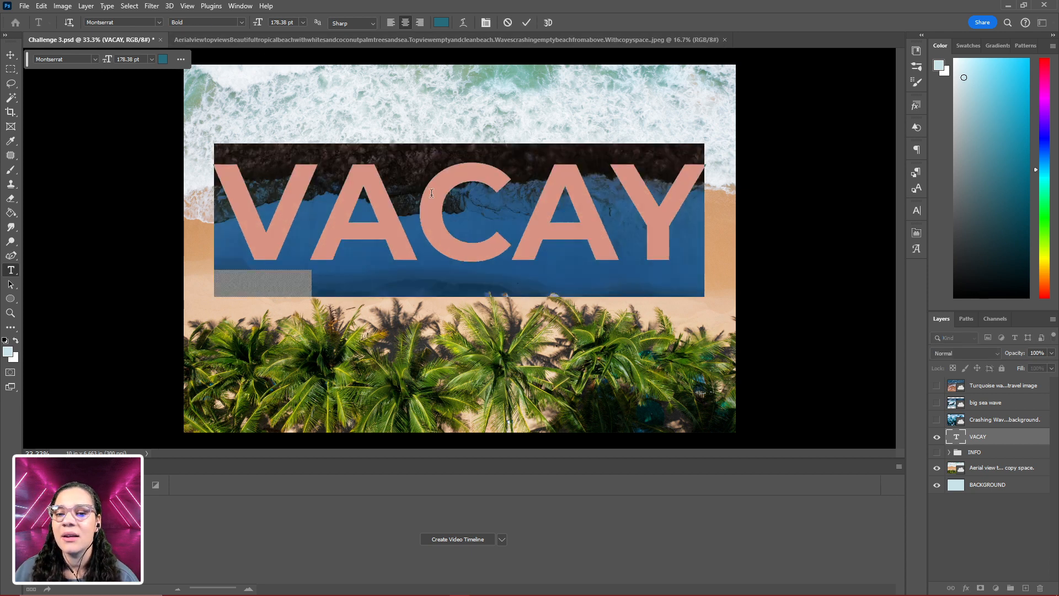
pyautogui.click(239, 22)
pyautogui.click(230, 175)
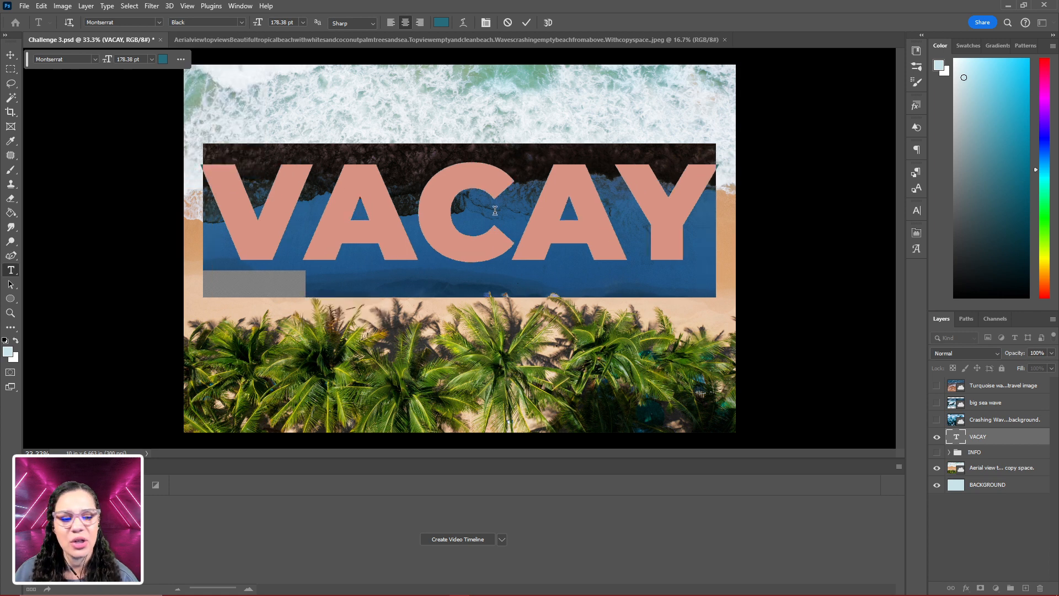
pyautogui.click(1017, 438)
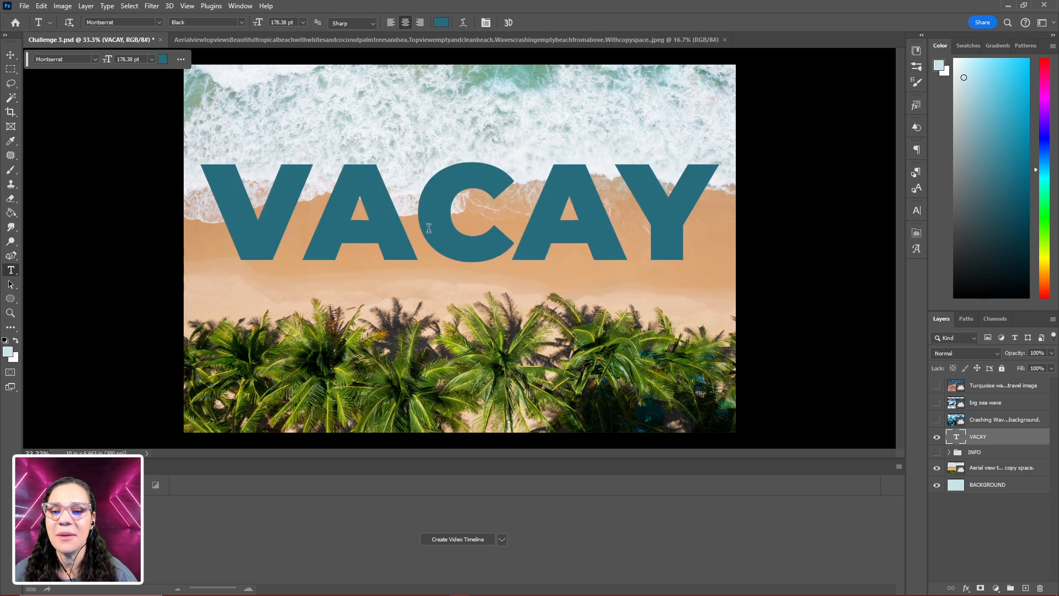
# - Nudge the VACAY text slightly up and centre it horizontally on the canvas, to about X 1500 px, Y 834 px
pyautogui.hotkey('ctrl', 't')
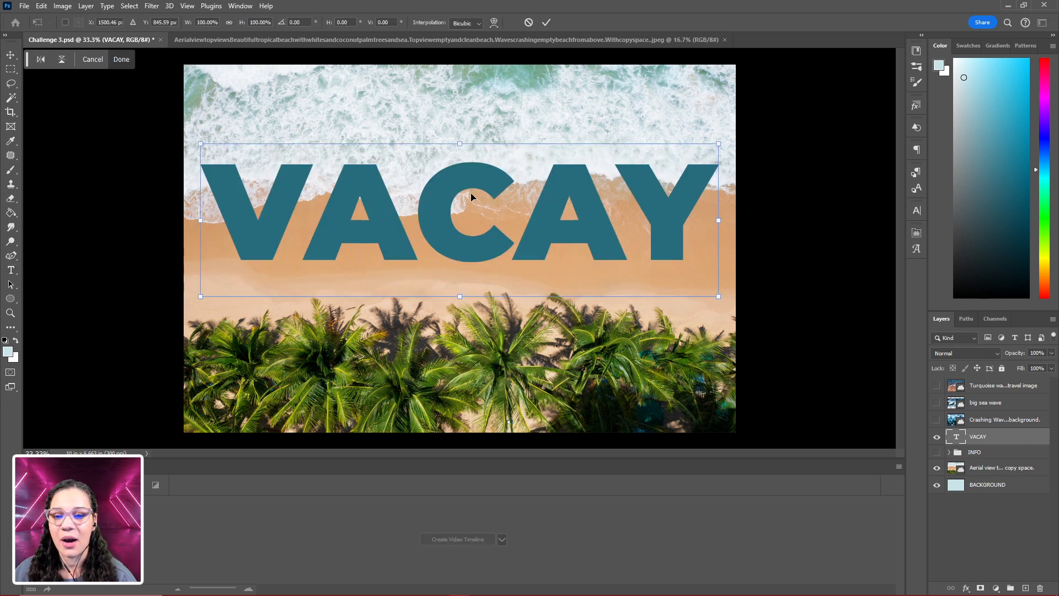
pyautogui.moveTo(471, 197)
pyautogui.mouseDown()
pyautogui.moveTo(481, 190)
pyautogui.moveTo(474, 203)
pyautogui.moveTo(474, 191)
pyautogui.mouseUp()
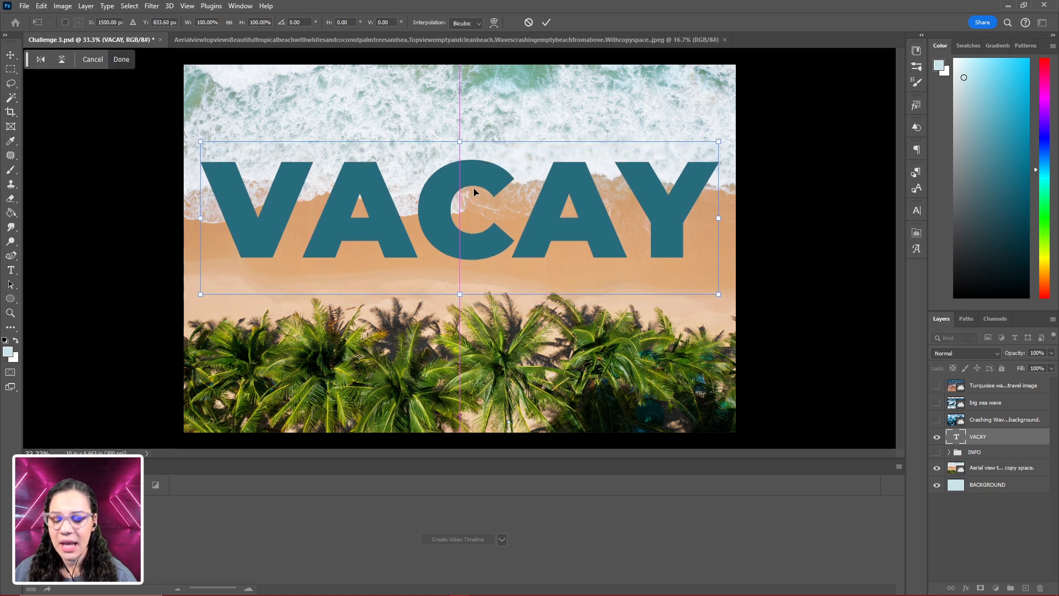
pyautogui.press('Return')
# - Add a new text layer reading Adobelive over the waves above the VACAY title
pyautogui.press('t')
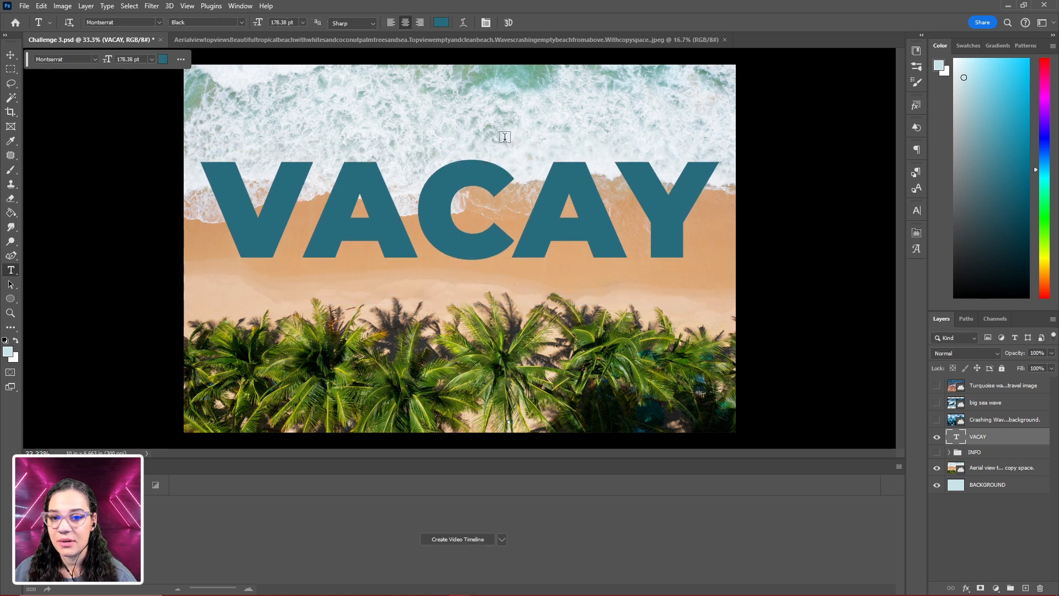
pyautogui.click(475, 103)
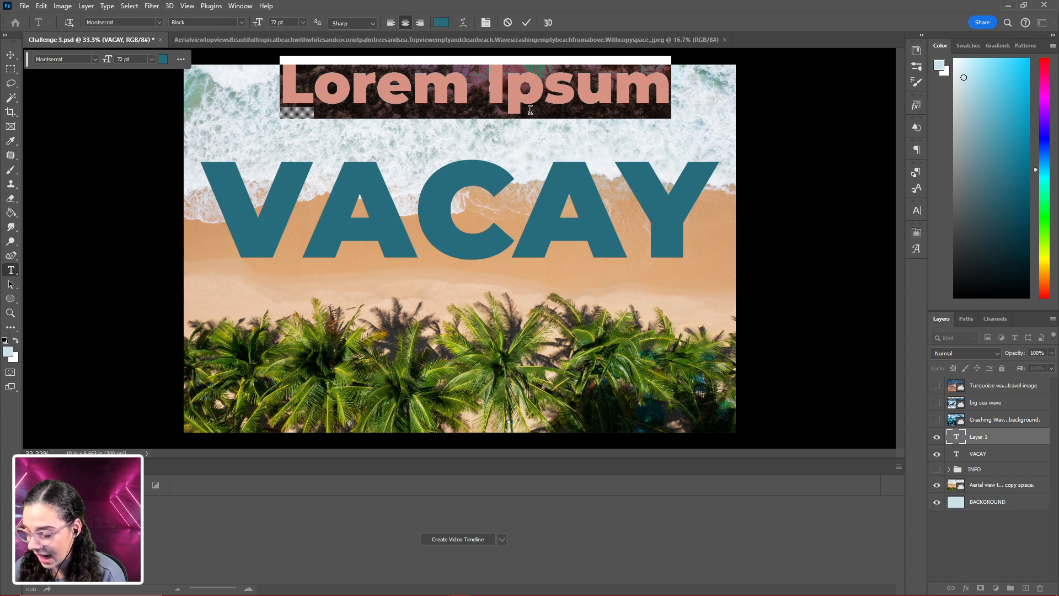
pyautogui.write('Ad')
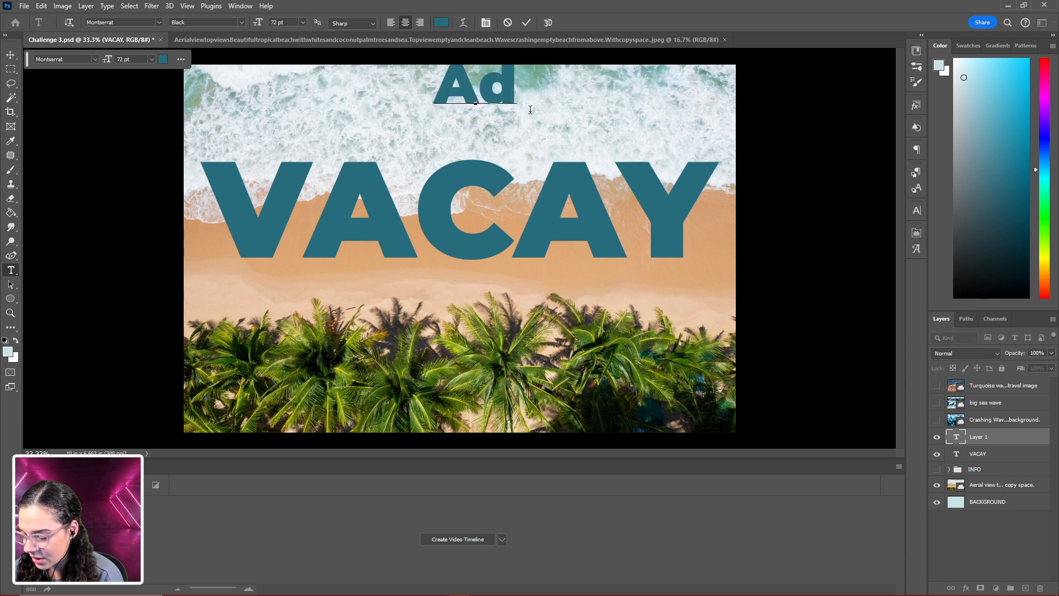
pyautogui.write('obe')
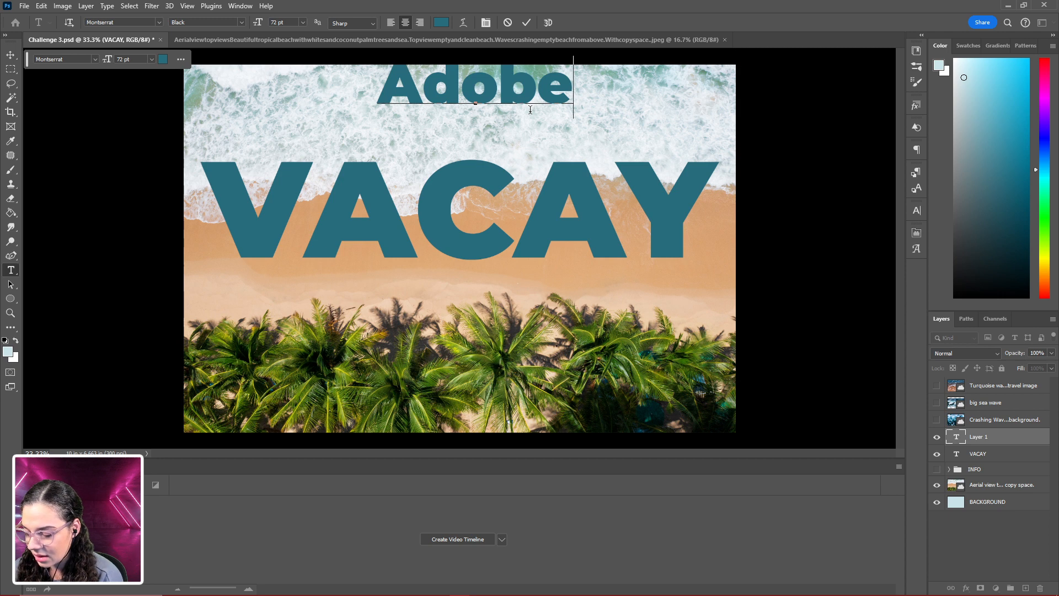
pyautogui.write('live')
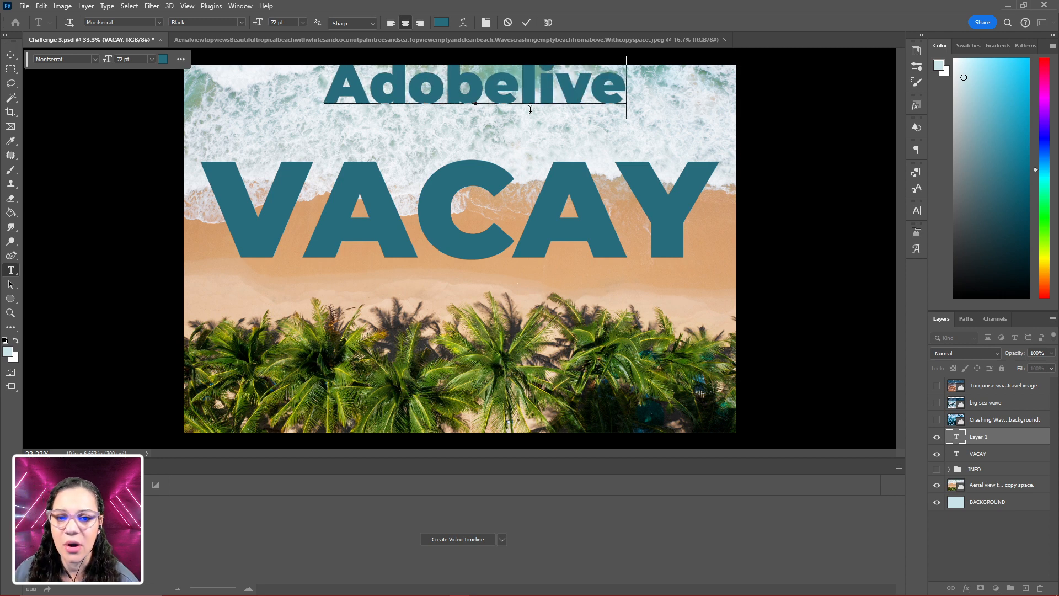
# - Set the Adobelive text in the Calgary Script OT font and colour it white (ffffff)
pyautogui.hotkey('ctrl', 'a')
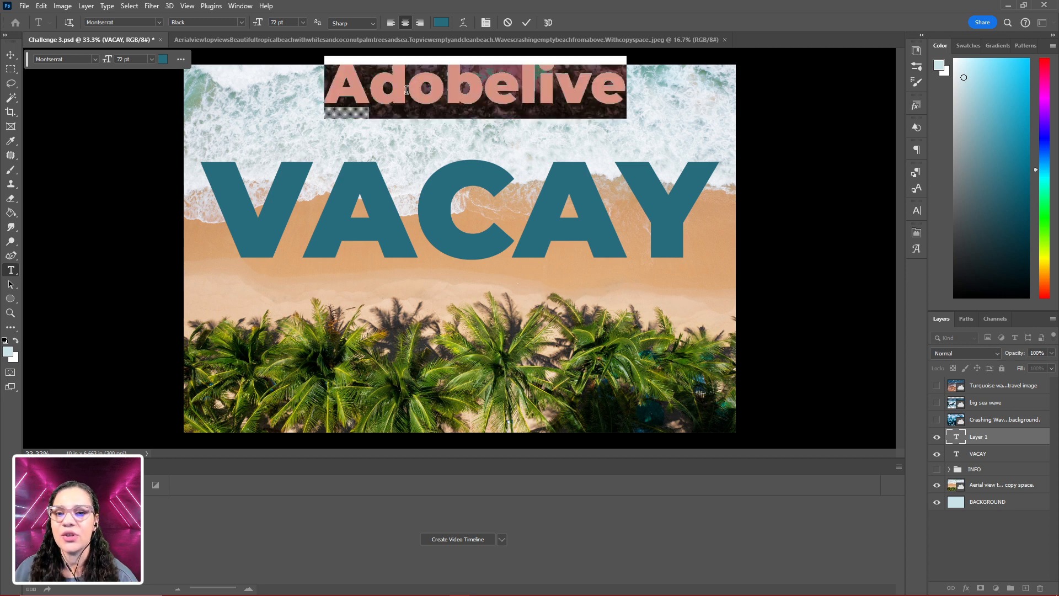
pyautogui.click(158, 22)
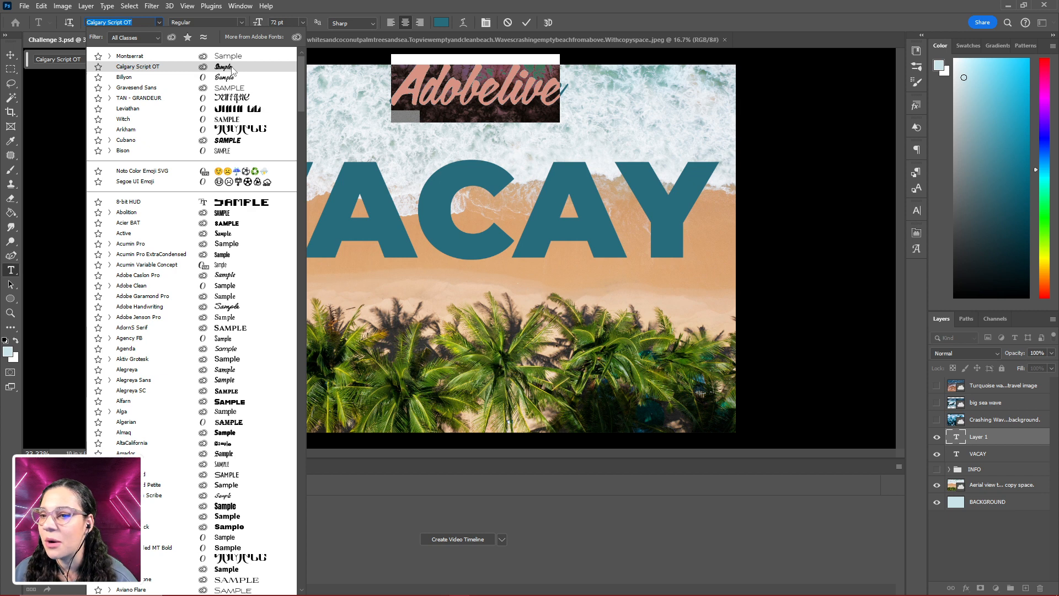
pyautogui.click(232, 67)
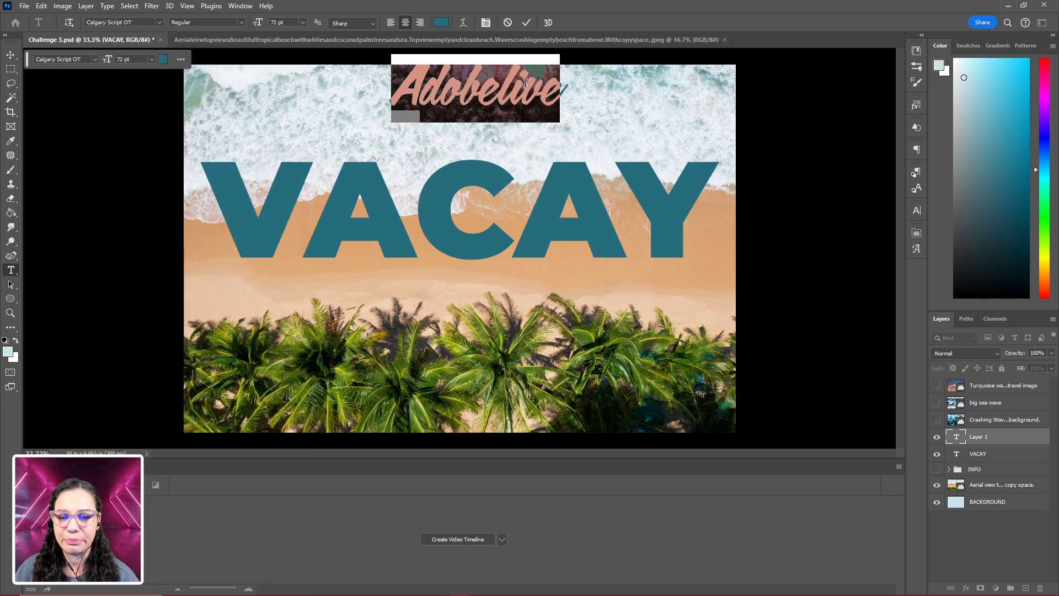
pyautogui.click(441, 22)
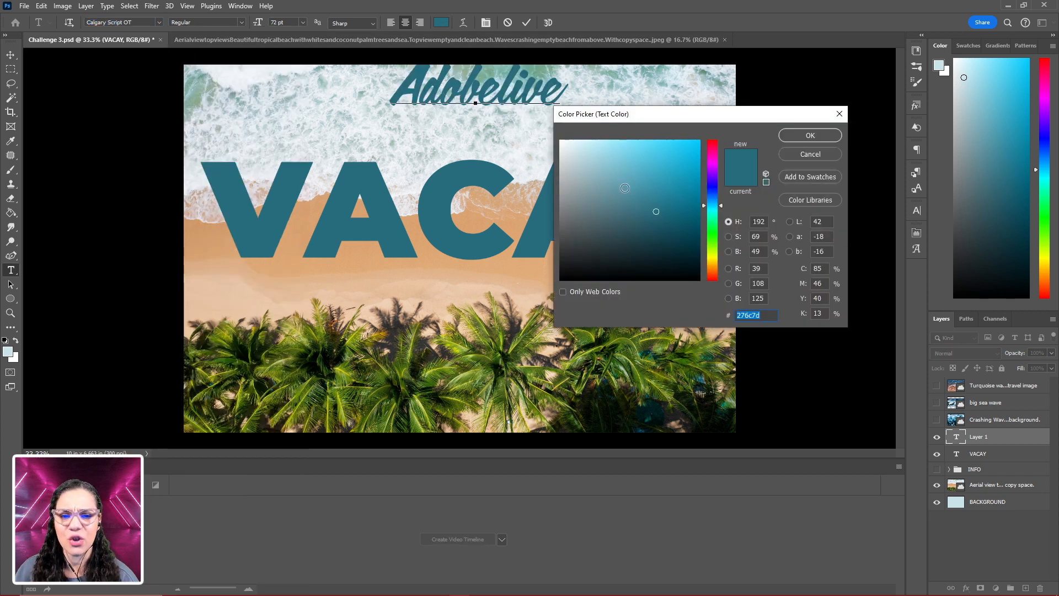
pyautogui.write('ffffff')
pyautogui.press('Return')
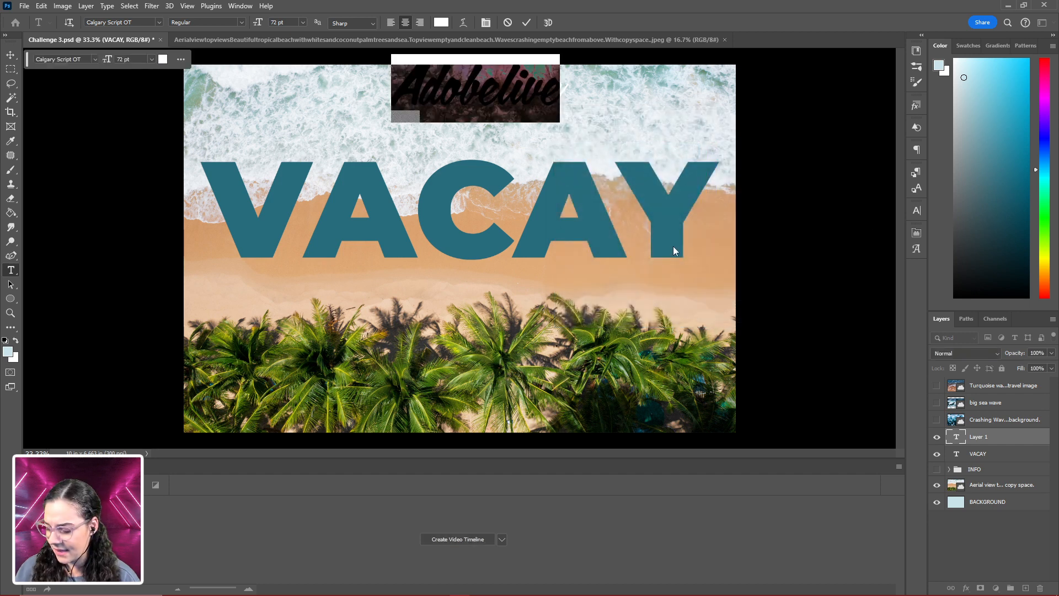
pyautogui.click(1022, 439)
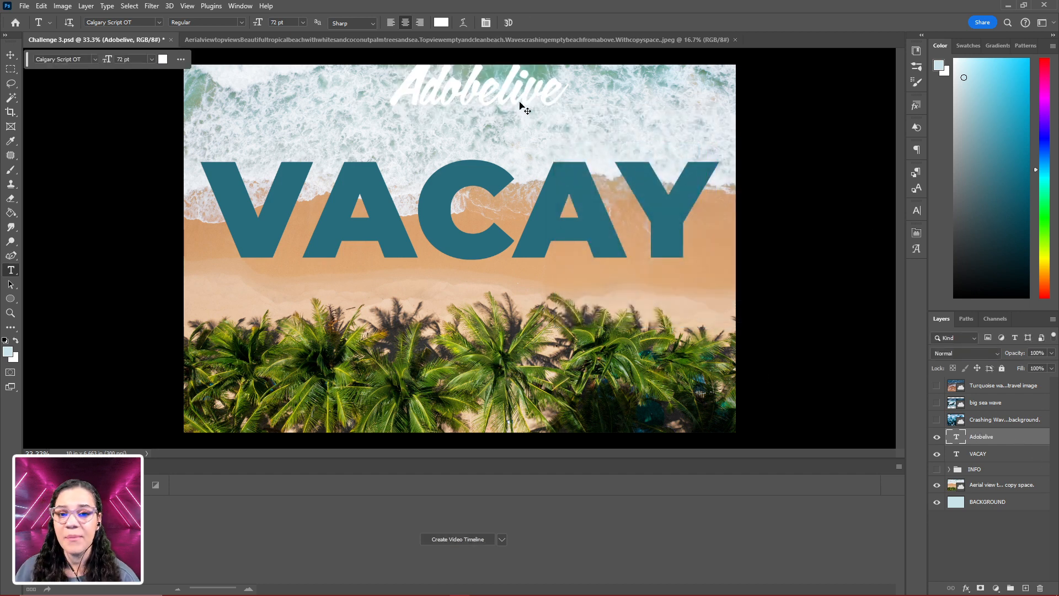
# - Move the Adobelive text down so it overlaps the lower edge of VACAY around the C
pyautogui.press('v')
pyautogui.moveTo(486, 88); pyautogui.dragTo(471, 271)
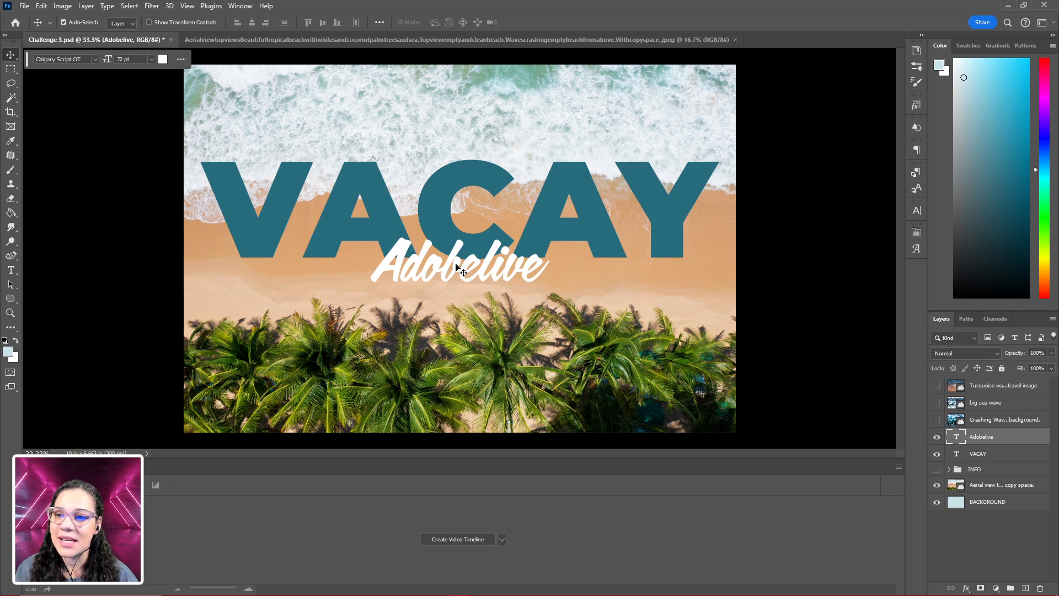
# - Warp the Adobelive text with the horizontal Rise style at a bend of +20%
pyautogui.press('t')
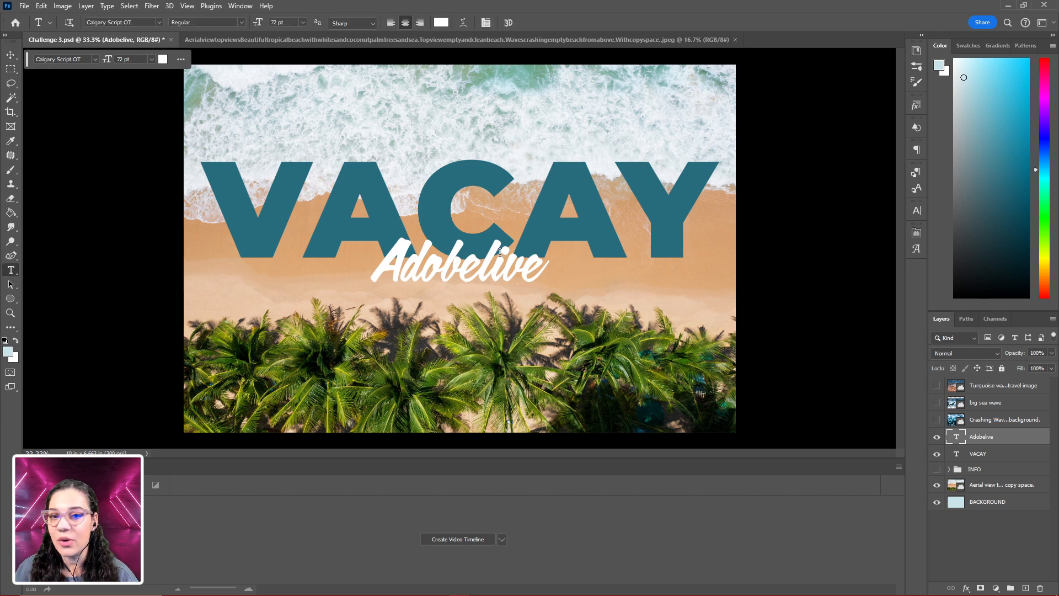
pyautogui.doubleClick(449, 274)
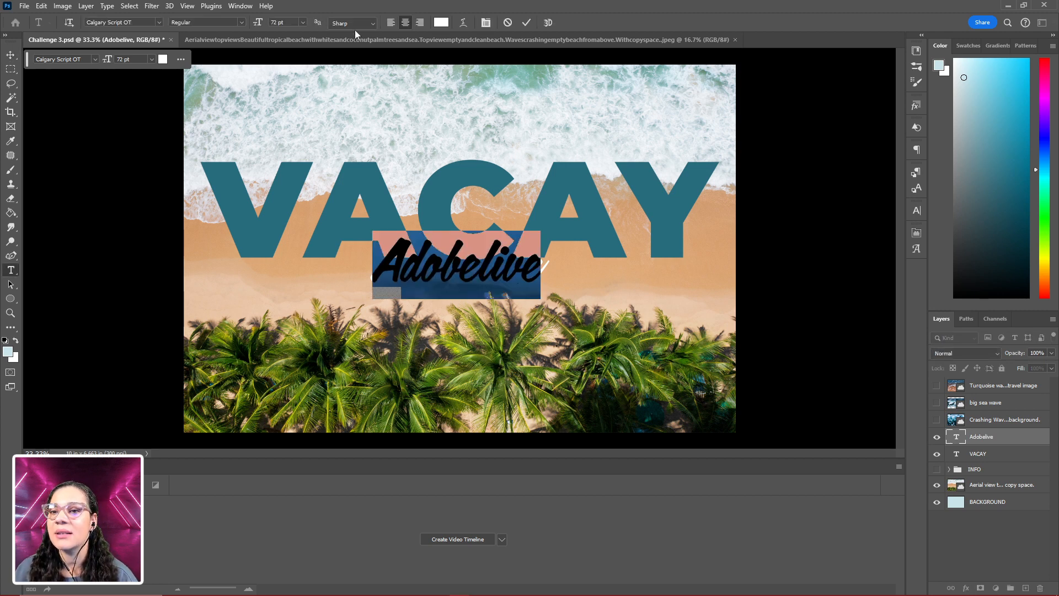
pyautogui.click(462, 25)
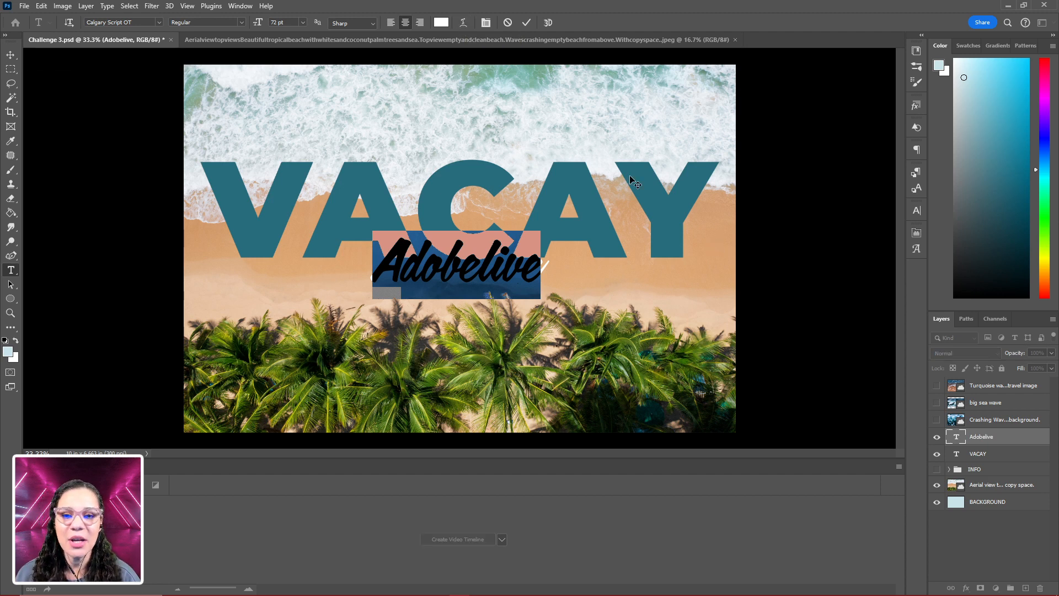
pyautogui.moveTo(666, 176); pyautogui.dragTo(666, 114)
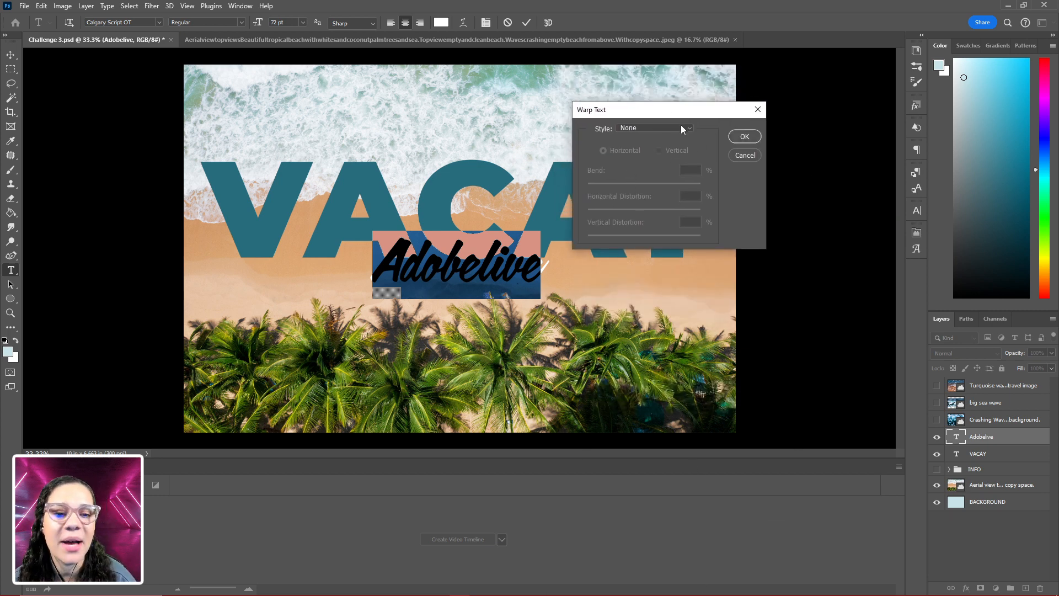
pyautogui.click(682, 129)
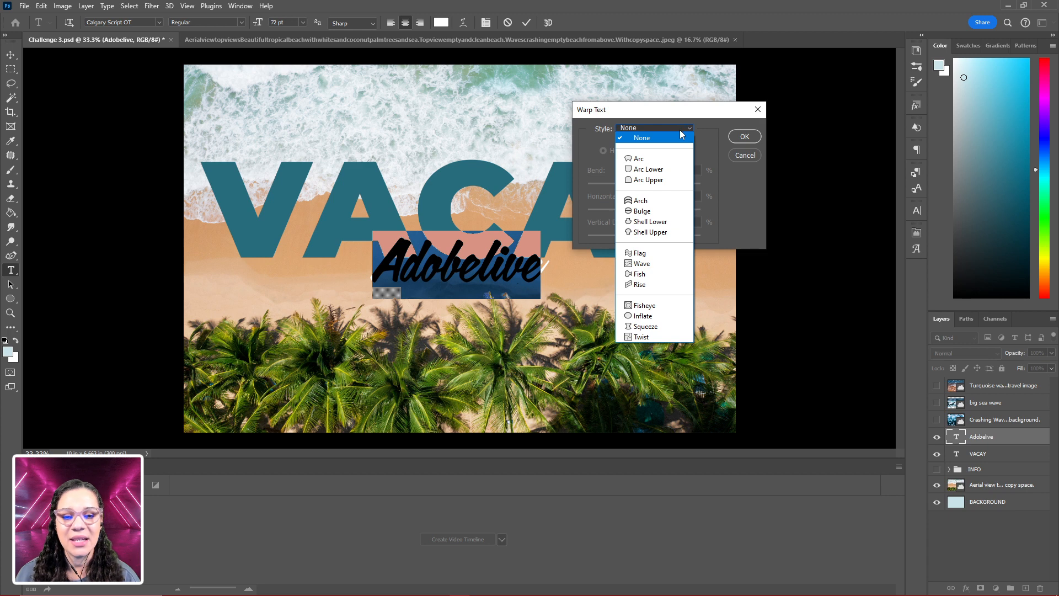
pyautogui.click(661, 285)
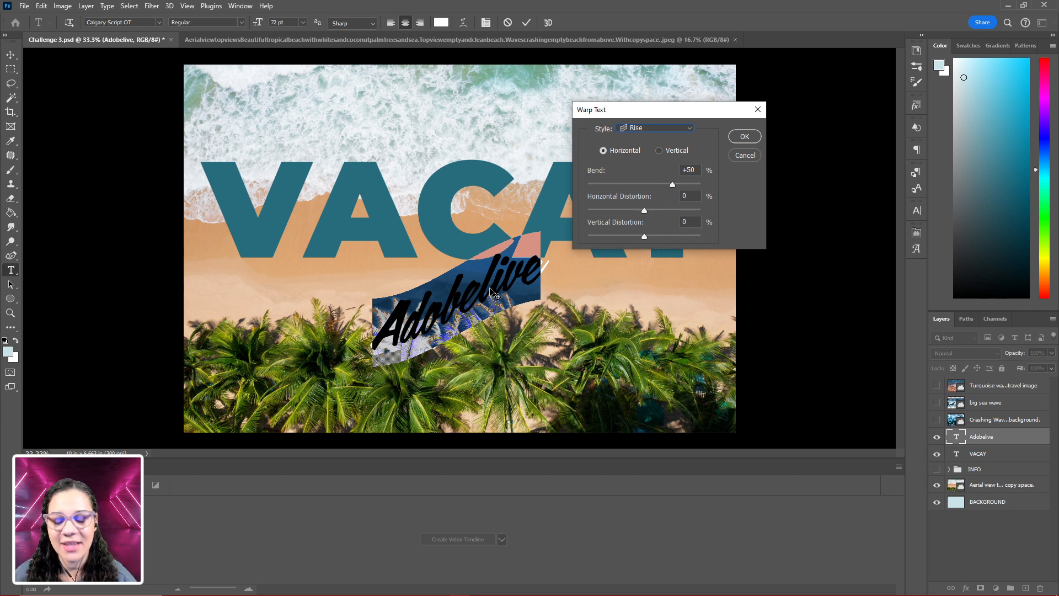
pyautogui.moveTo(673, 186); pyautogui.dragTo(656, 197)
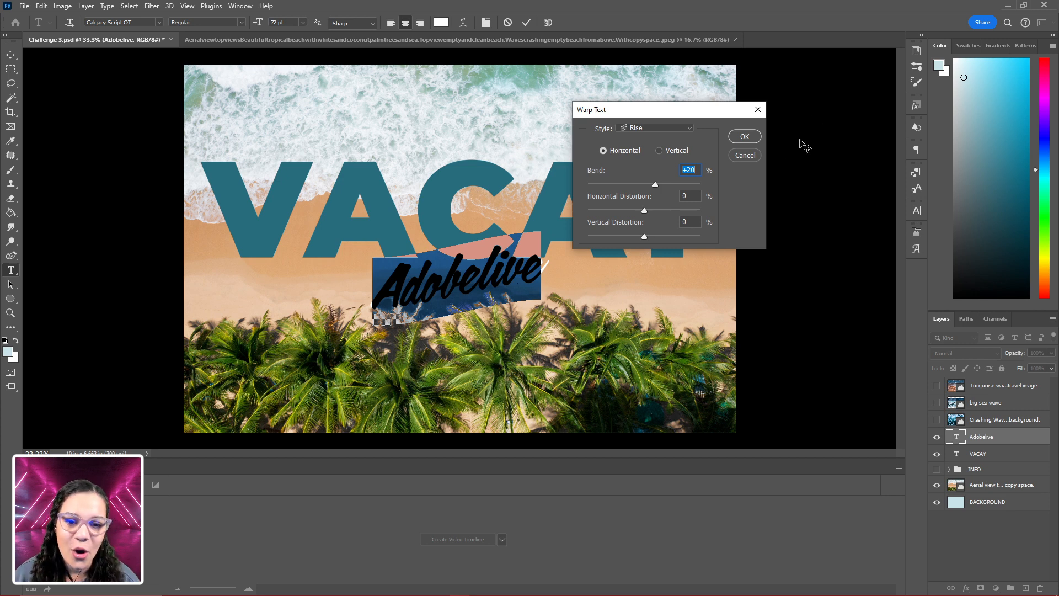
pyautogui.click(745, 137)
pyautogui.click(1017, 442)
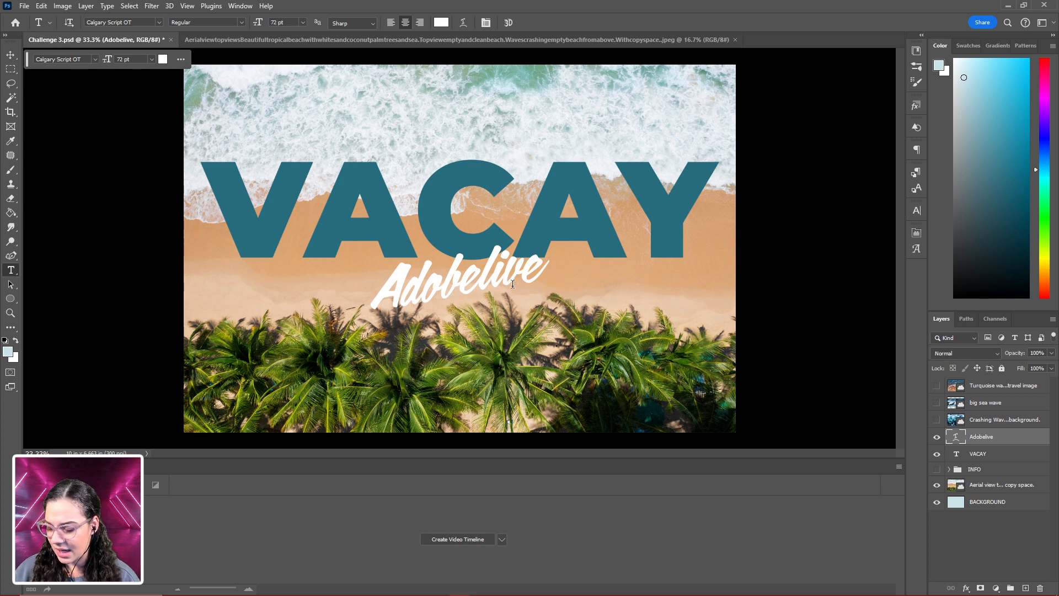
# - Move the warped Adobelive text up over the bottom of the VACAY letters, slightly right of the canvas centre
pyautogui.press('v')
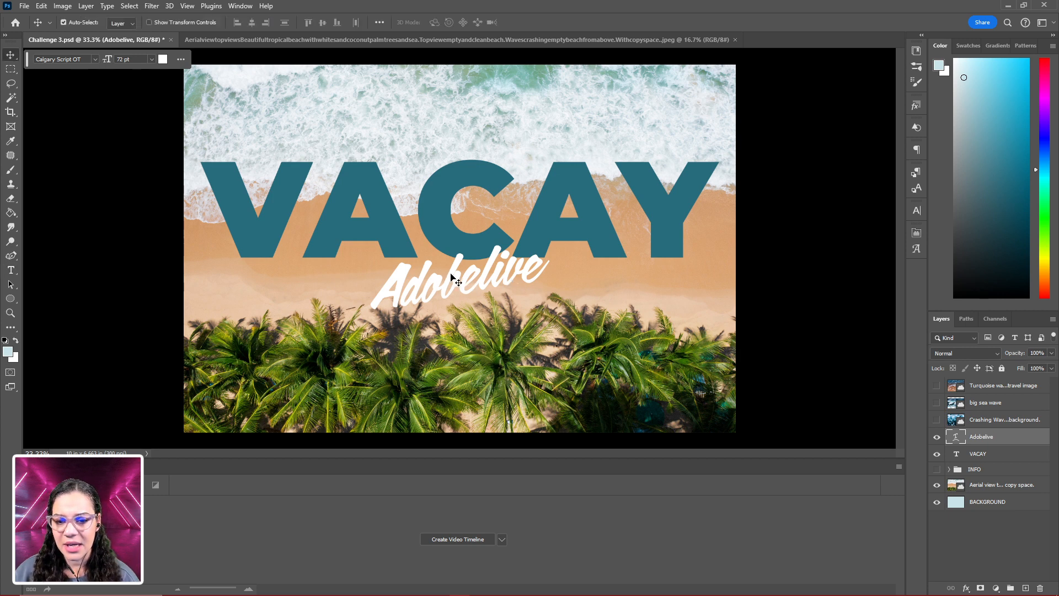
pyautogui.moveTo(451, 276); pyautogui.dragTo(454, 251)
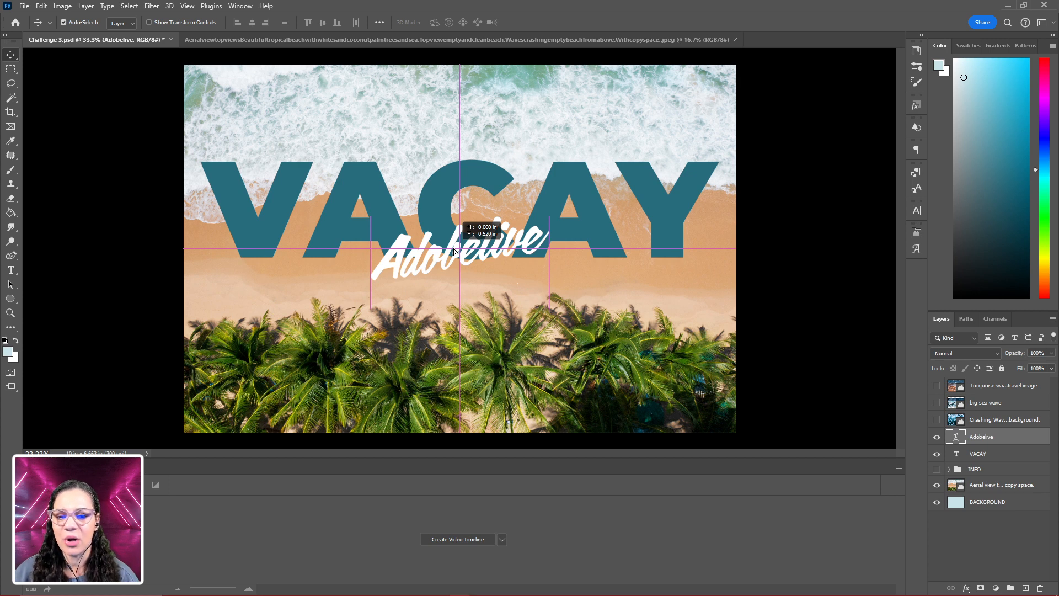
pyautogui.moveTo(454, 250); pyautogui.dragTo(454, 250)
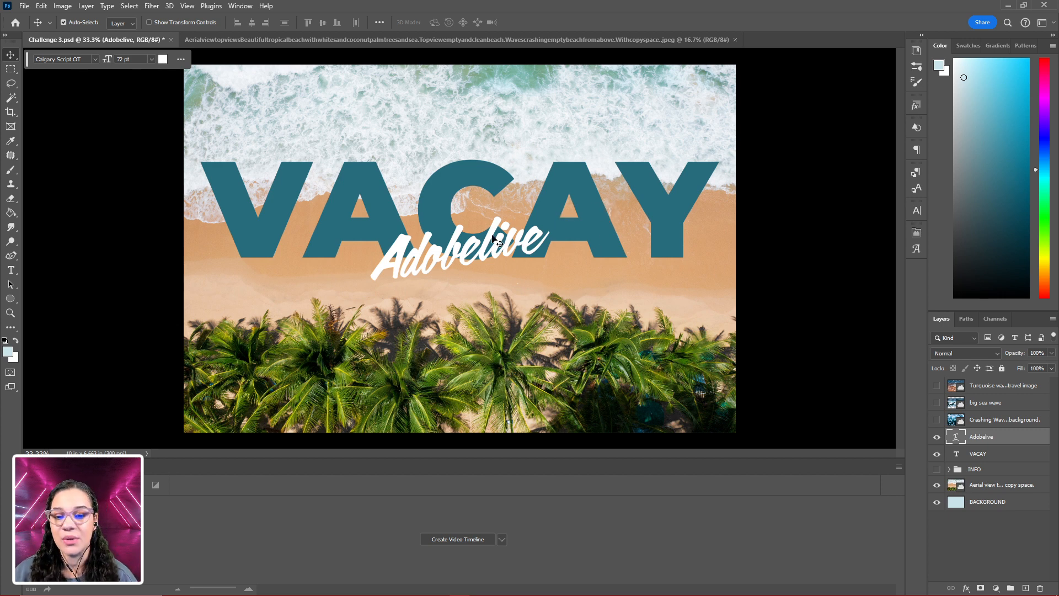
pyautogui.moveTo(487, 237); pyautogui.dragTo(488, 243)
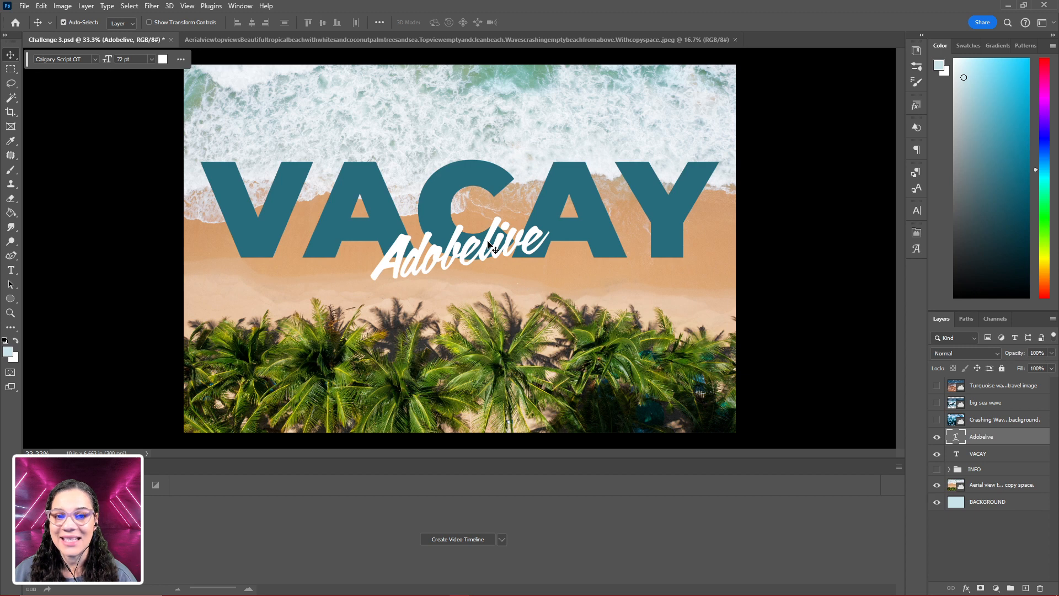
pyautogui.click(486, 245)
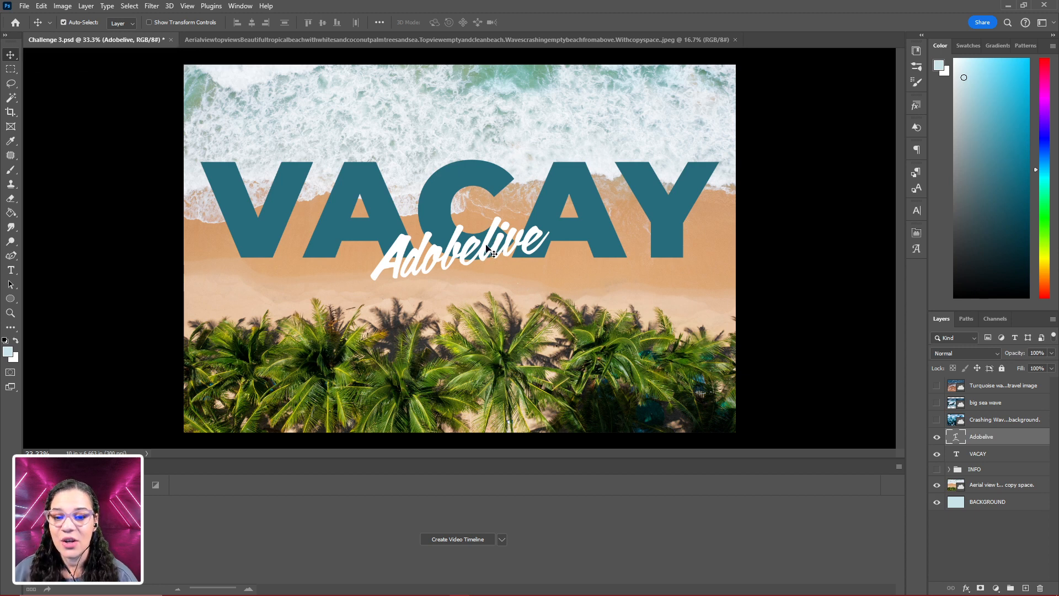
pyautogui.moveTo(486, 248)
pyautogui.mouseDown()
pyautogui.moveTo(479, 239)
pyautogui.moveTo(459, 269)
pyautogui.moveTo(488, 249)
pyautogui.mouseUp()
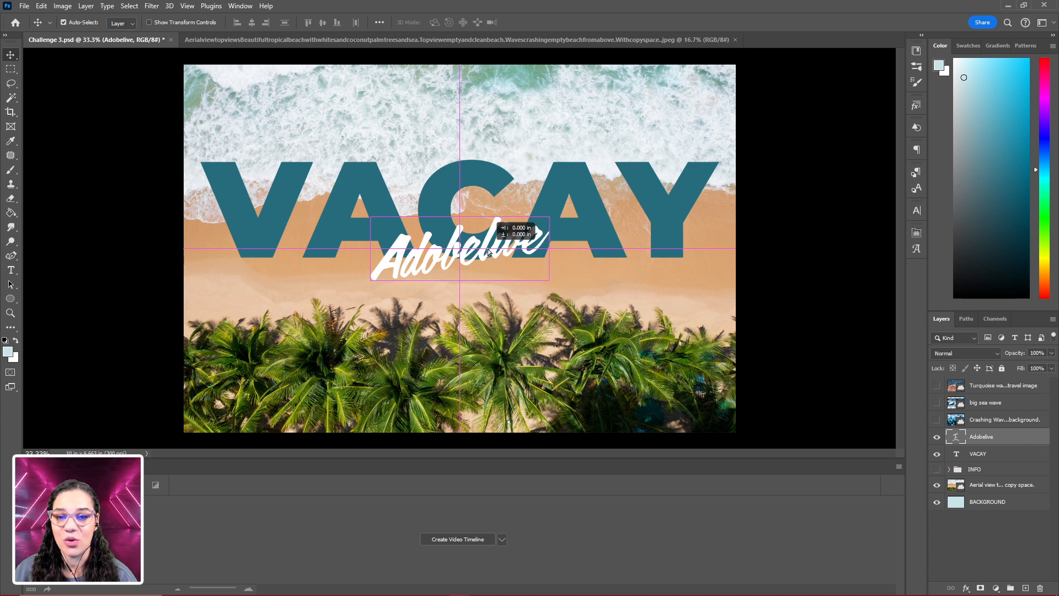
pyautogui.moveTo(488, 249); pyautogui.dragTo(488, 250)
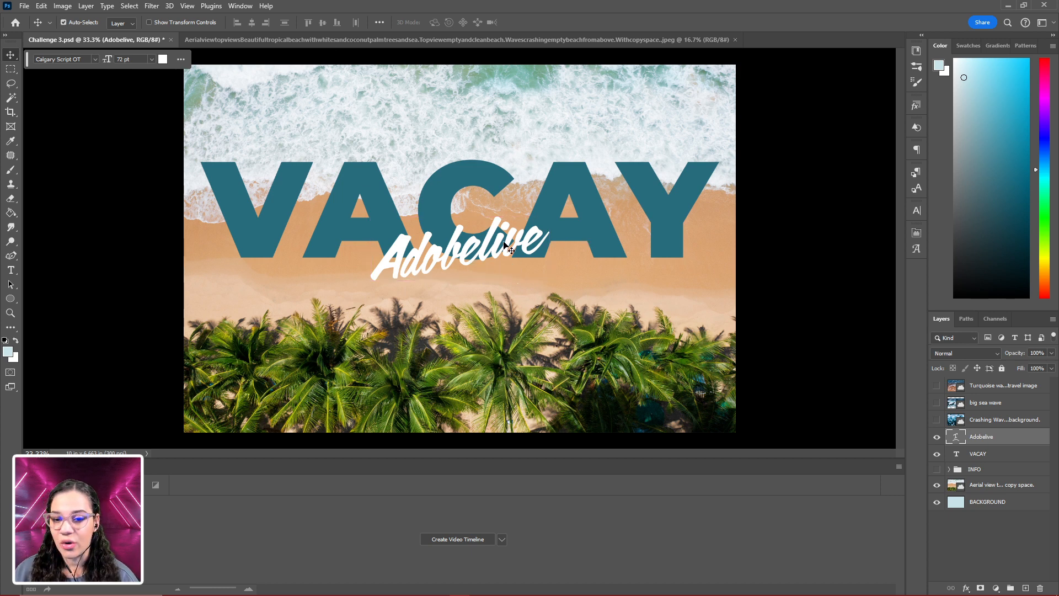
pyautogui.moveTo(456, 240); pyautogui.dragTo(469, 259)
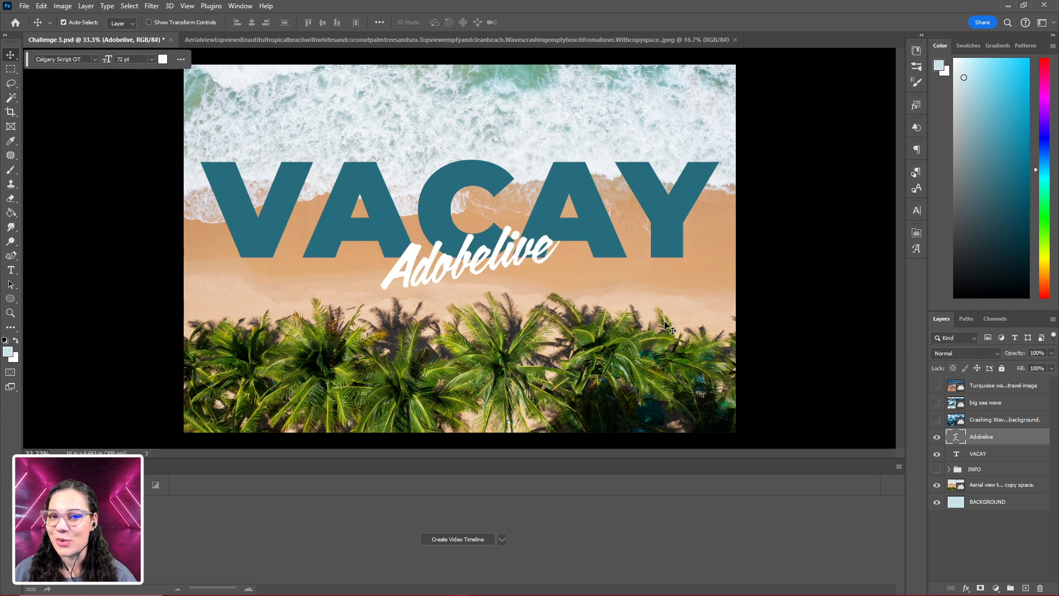
# - Shift the Adobelive text up and left with Free Transform to about X 1521 px, Y 983 px, across the lower part of the C
pyautogui.hotkey('ctrl', 't')
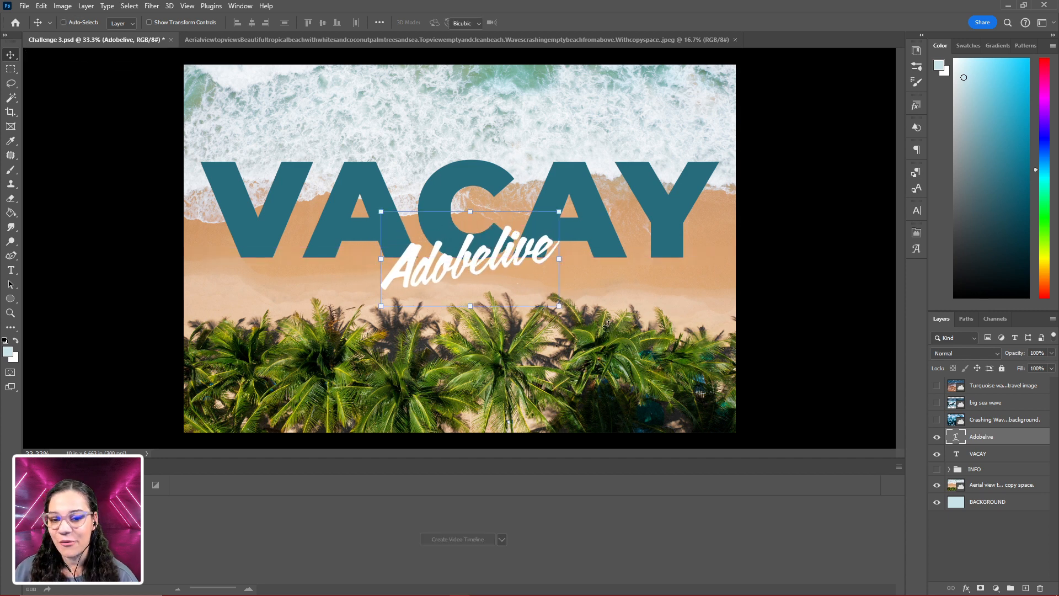
pyautogui.hotkey('ctrl', '+')
pyautogui.hotkey('ctrl', '+')
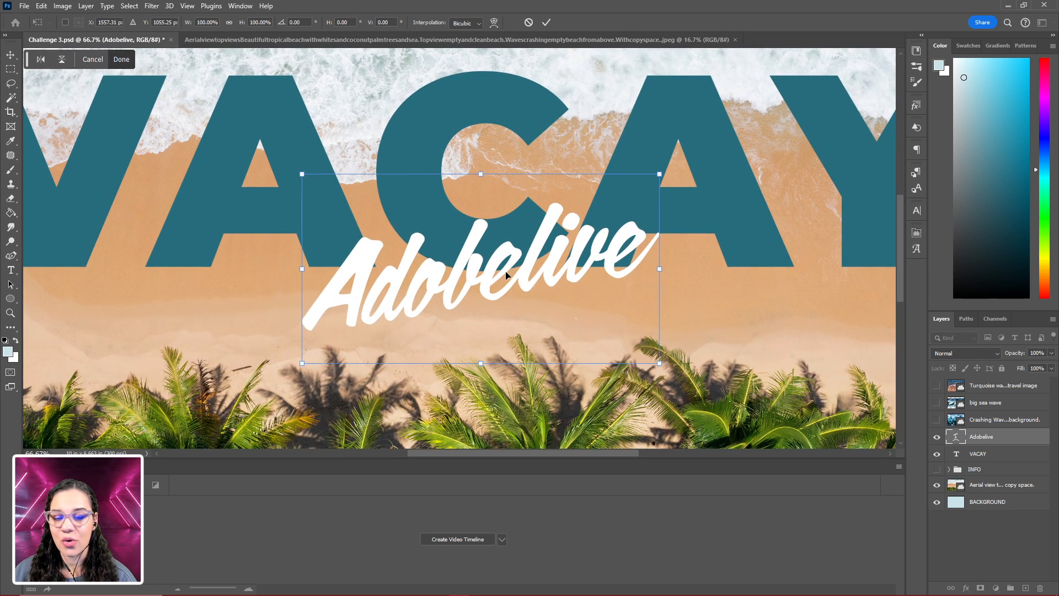
pyautogui.press('Return')
pyautogui.moveTo(489, 231); pyautogui.dragTo(449, 240)
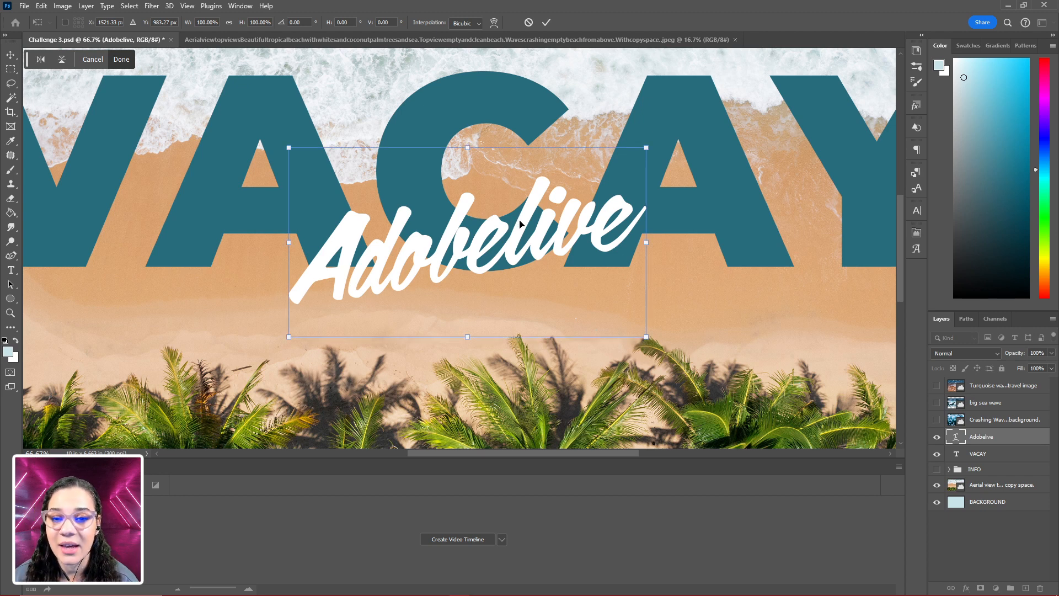
pyautogui.press('Return')
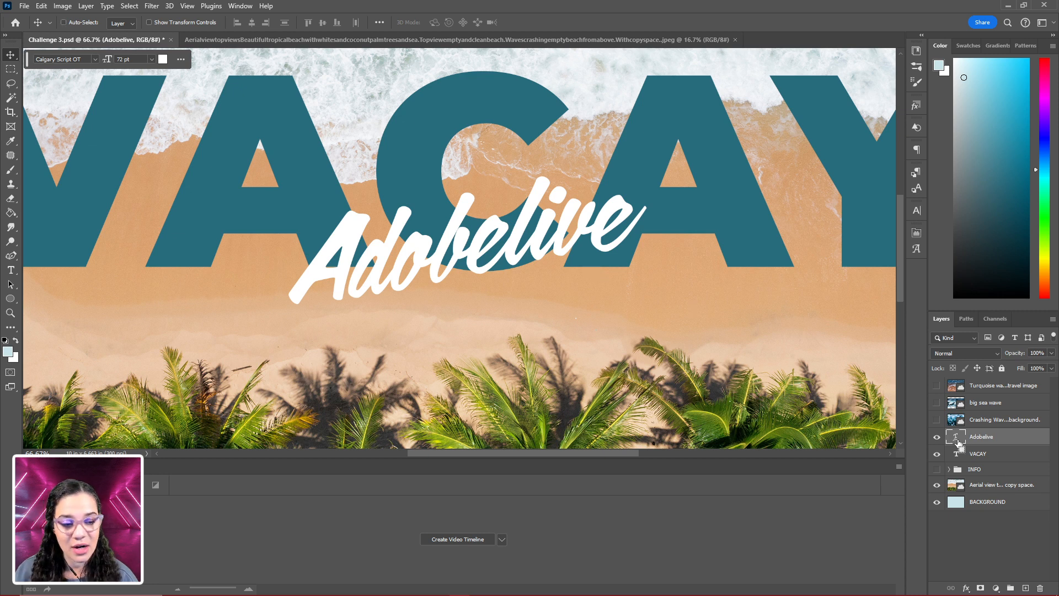
# - Load the Adobelive text outline as a selection, try Free Transform on it, and deselect
pyautogui.press('ctrl')
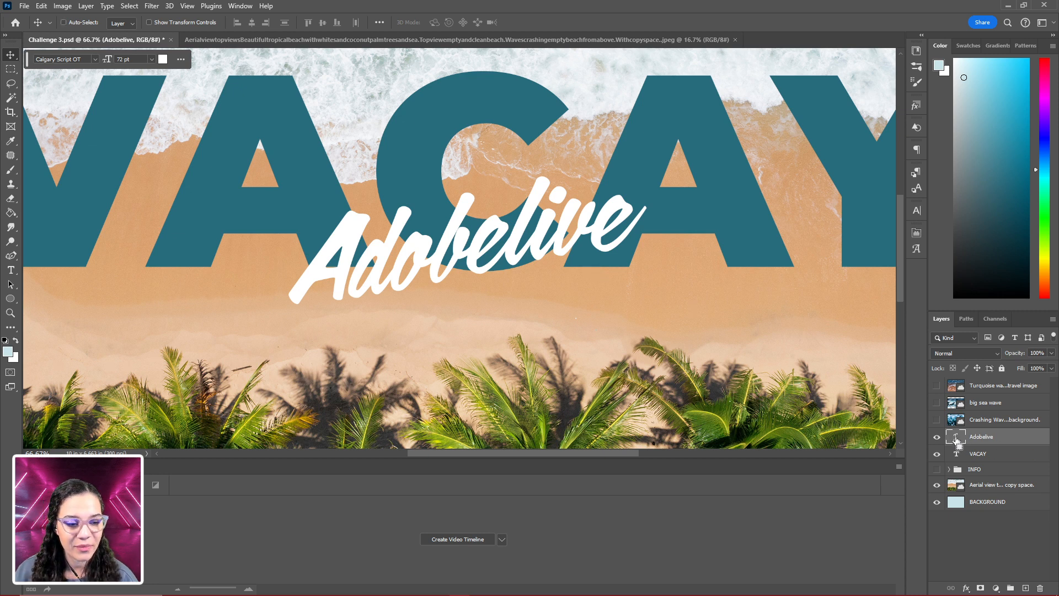
pyautogui.keyDown('ctrl'); pyautogui.click(957, 437); pyautogui.keyUp('ctrl')
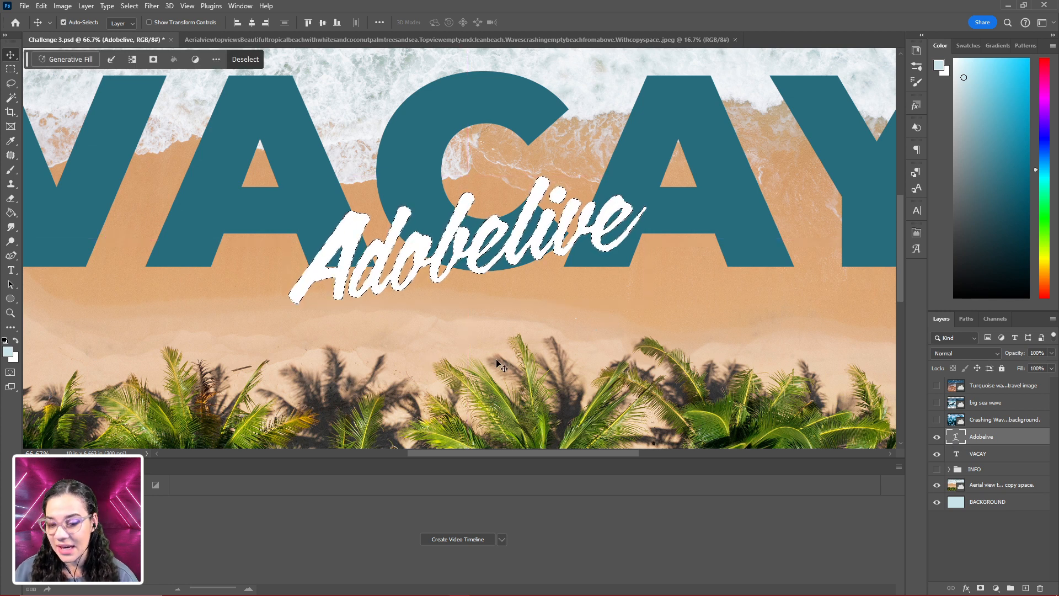
pyautogui.hotkey('ctrl', 't')
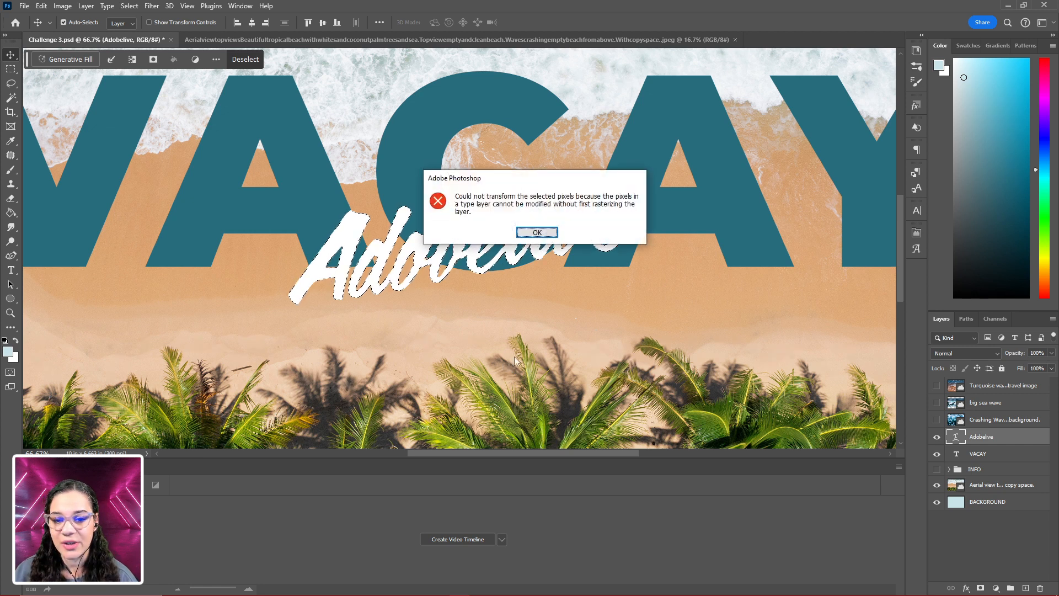
pyautogui.click(539, 232)
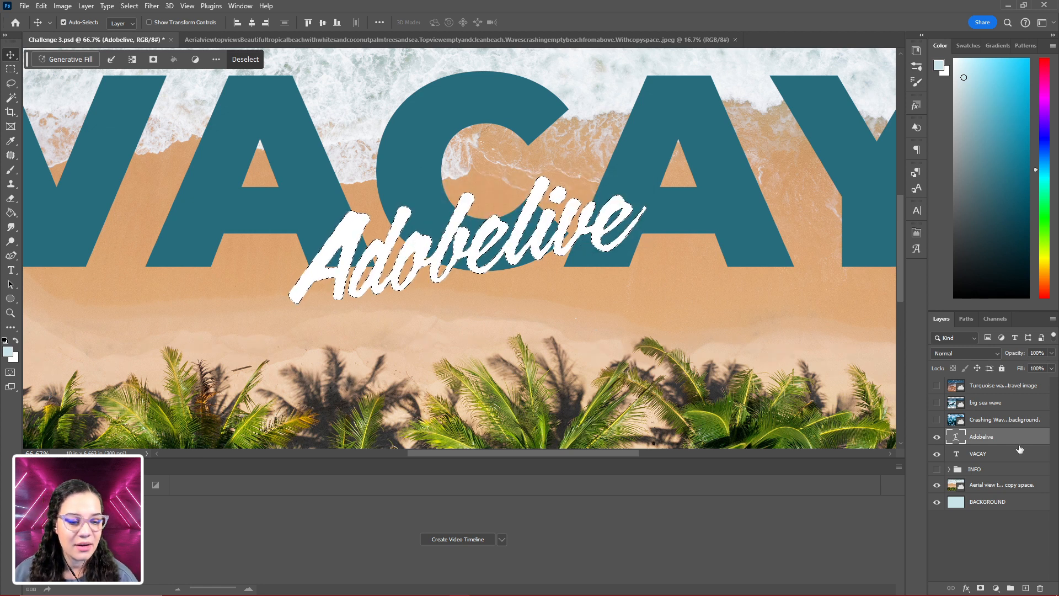
pyautogui.hotkey('ctrl', 'd')
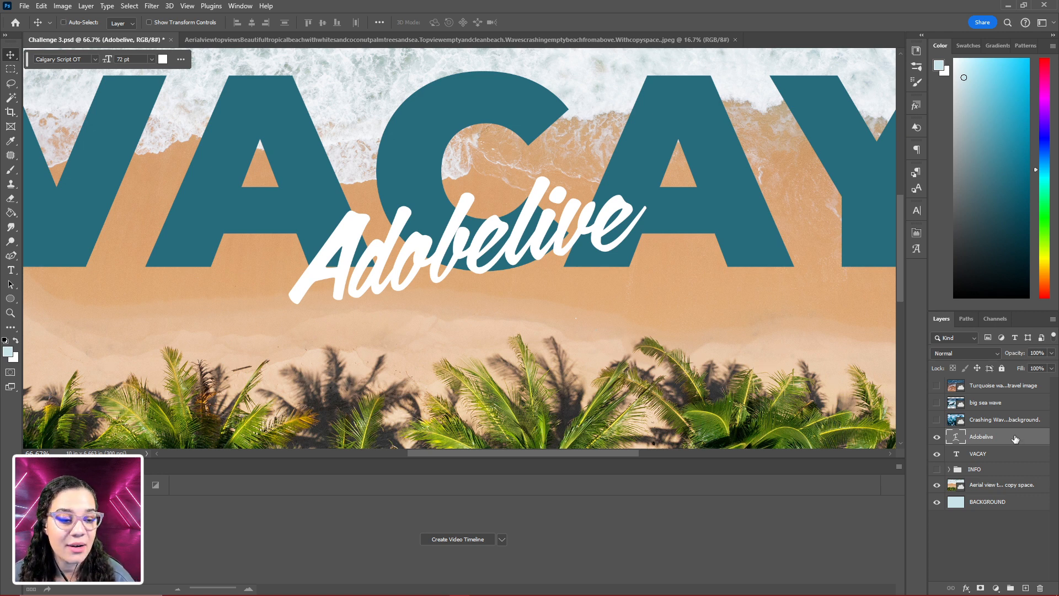
# - Duplicate the Adobelive text layer, rasterize the copy, and hide the original Adobelive layer
pyautogui.hotkey('ctrl', 'j')
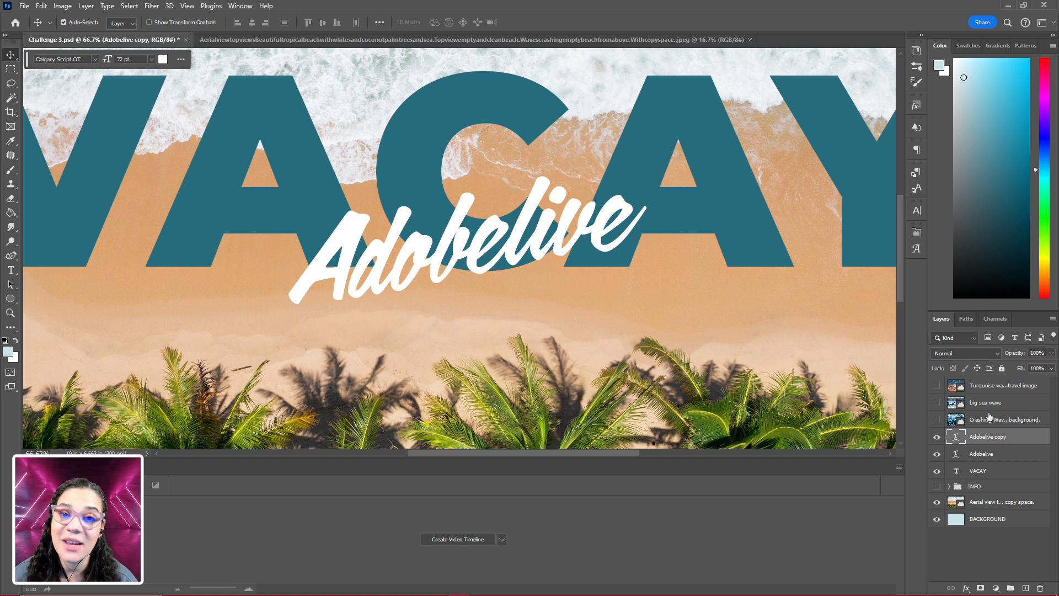
pyautogui.rightClick(1034, 448)
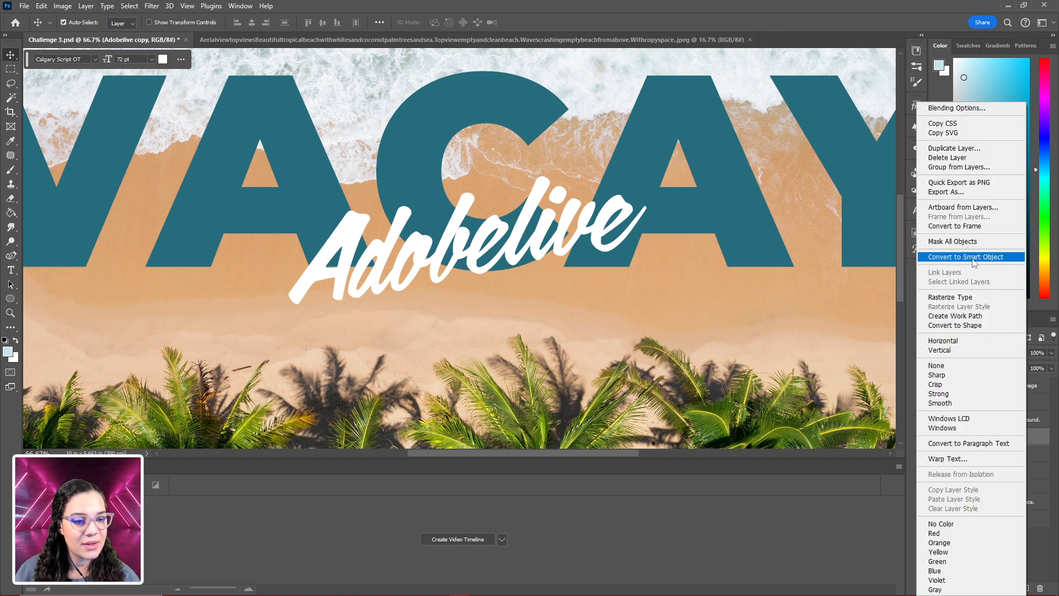
pyautogui.click(959, 299)
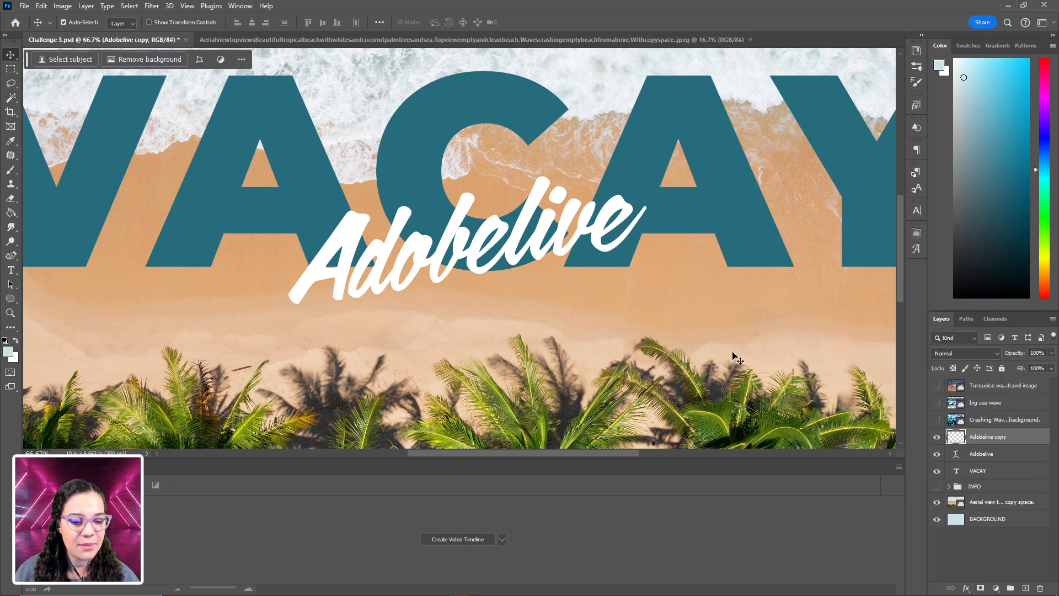
pyautogui.click(936, 455)
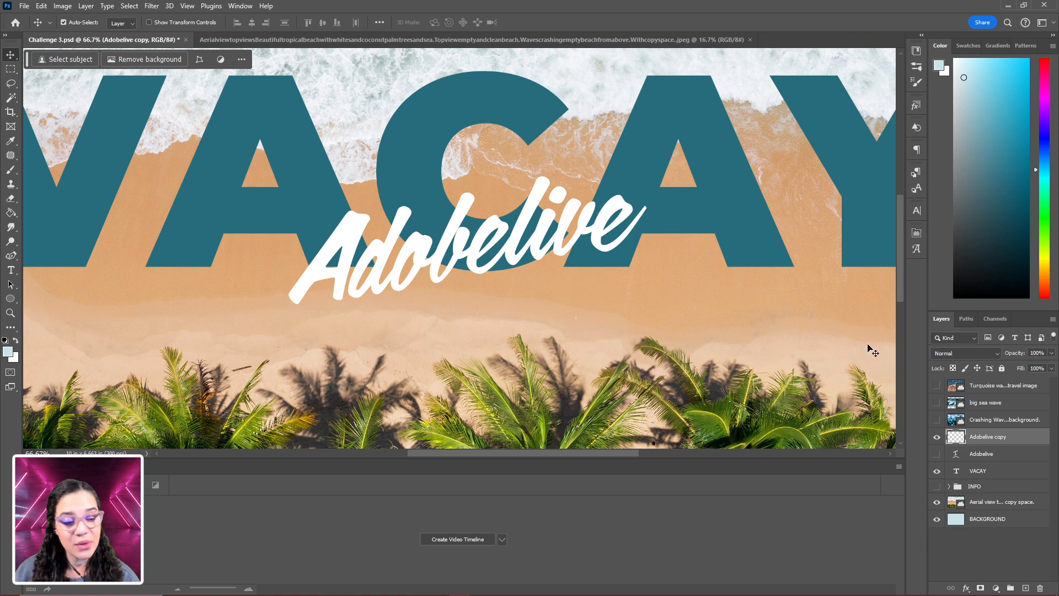
# - Load the Adobelive copy's outline as a selection and subtract a freehand Lasso band through the middle of the letters
pyautogui.keyDown('ctrl'); pyautogui.click(956, 437); pyautogui.keyUp('ctrl')
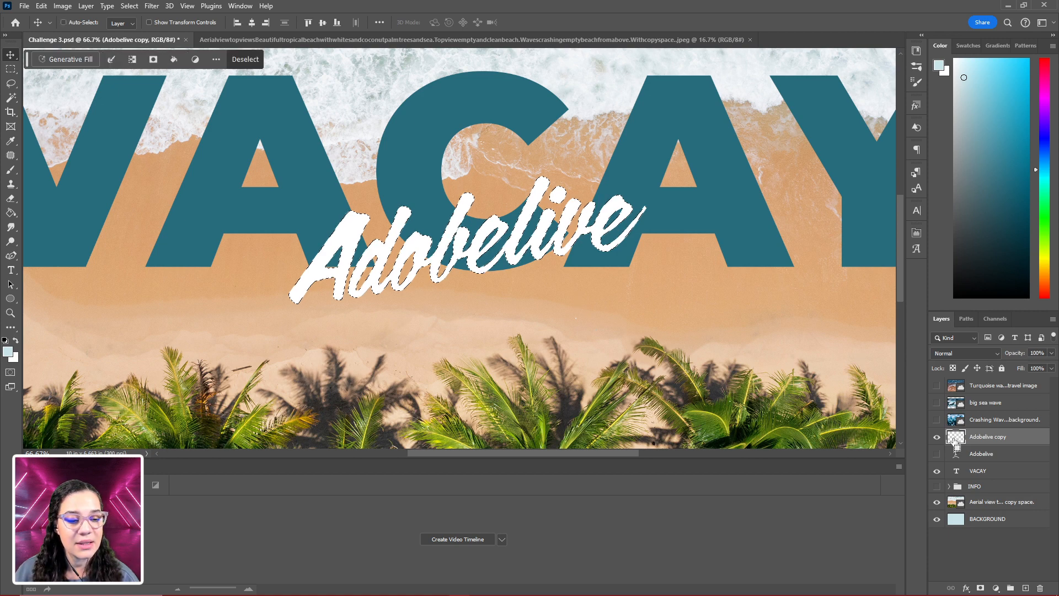
pyautogui.hotkey('ctrl', '+')
pyautogui.hotkey('ctrl', '+')
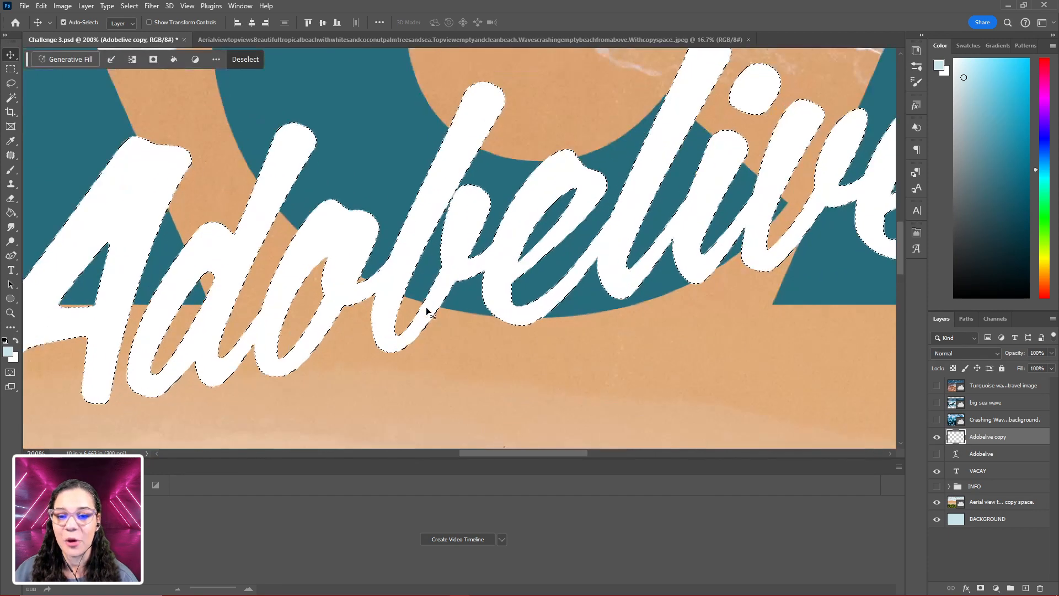
pyautogui.hotkey('ctrl', '-')
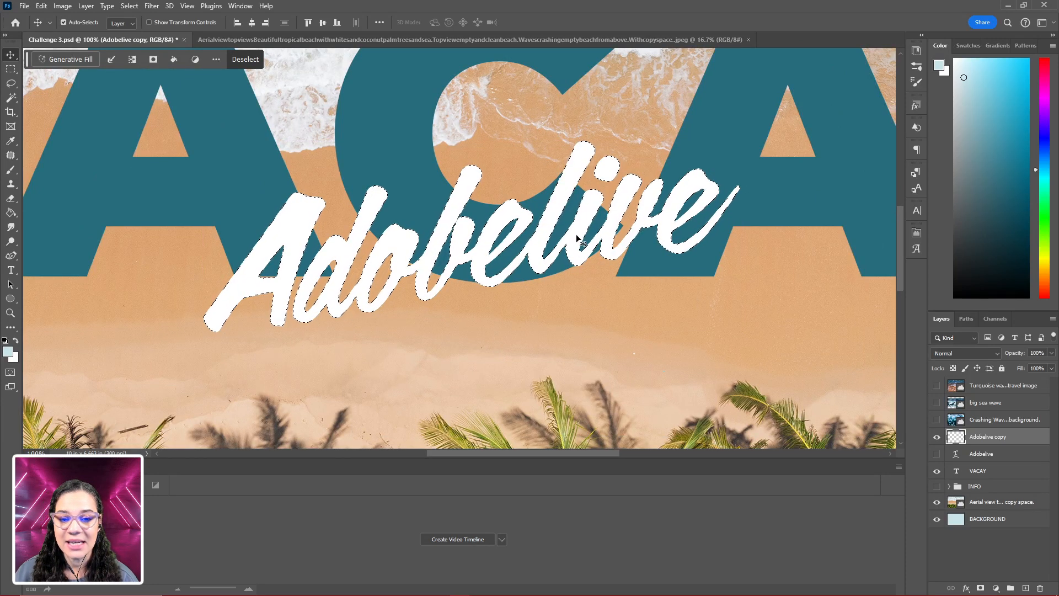
pyautogui.press('l')
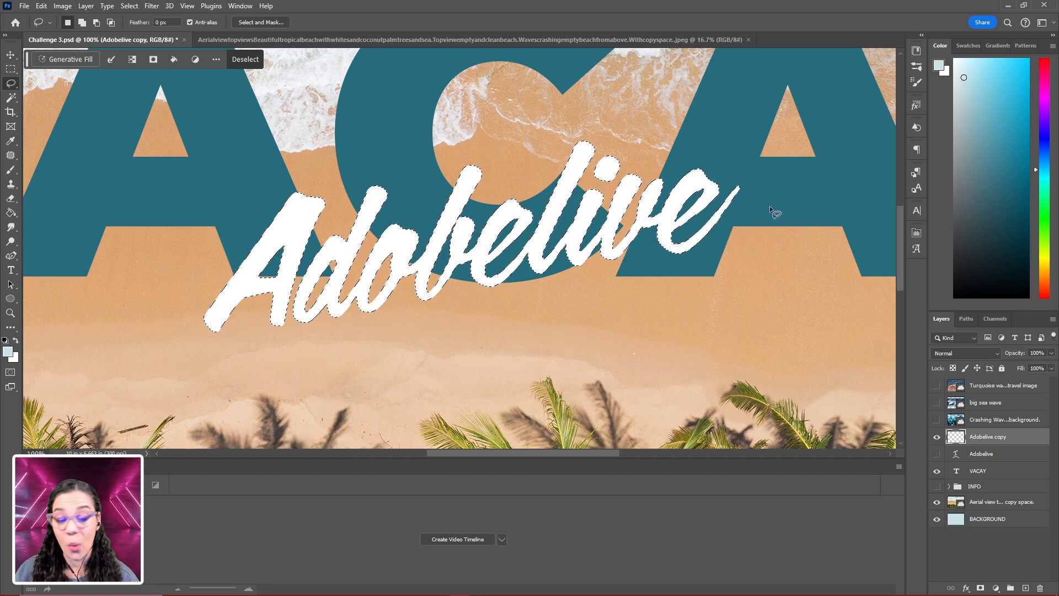
pyautogui.press('shift')
pyautogui.press('alt')
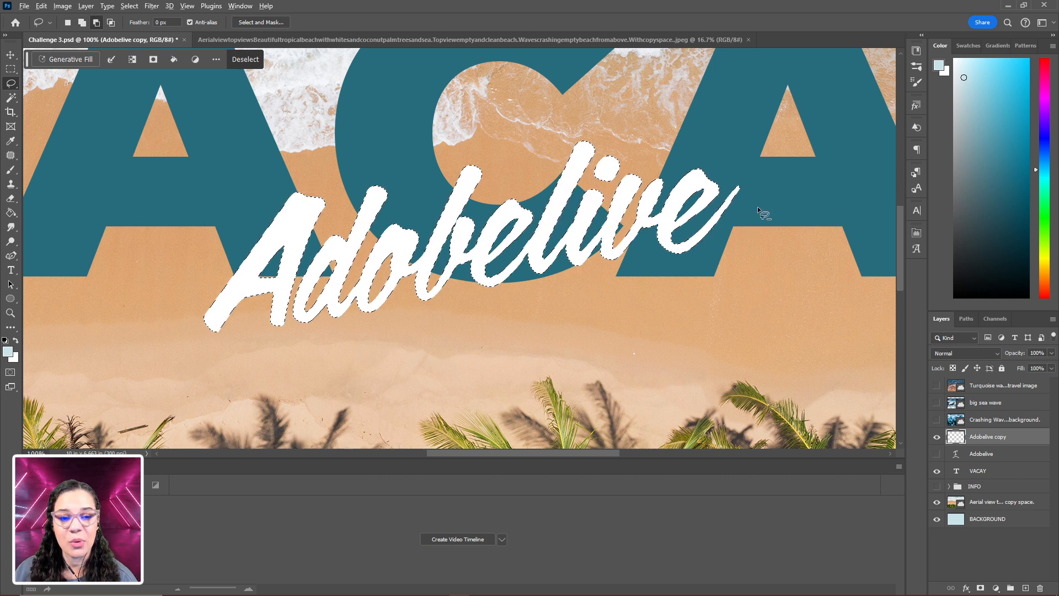
pyautogui.moveTo(757, 206); pyautogui.dragTo(457, 251)
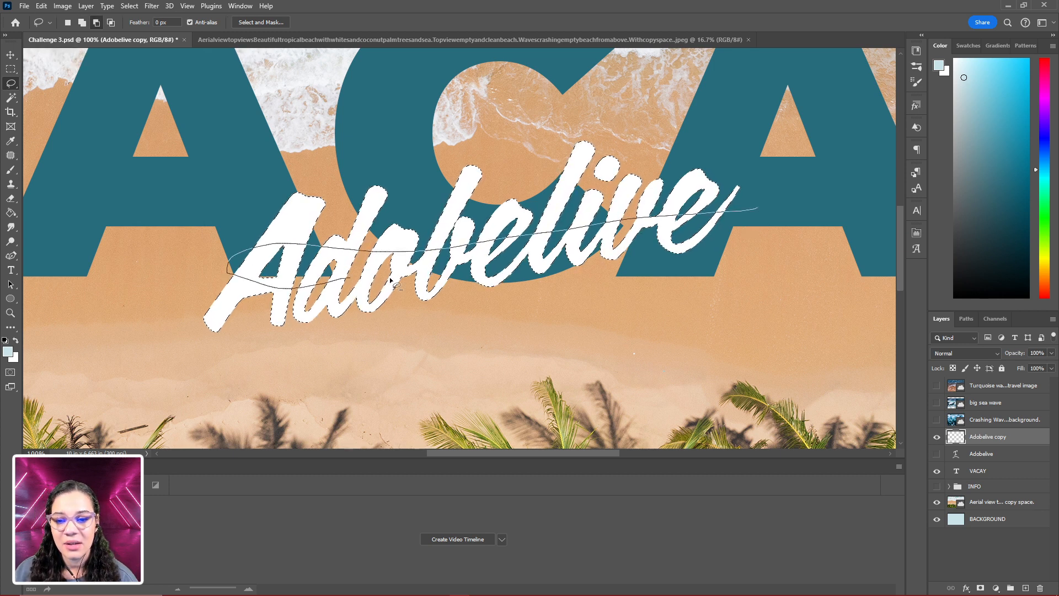
pyautogui.moveTo(560, 259); pyautogui.dragTo(760, 211)
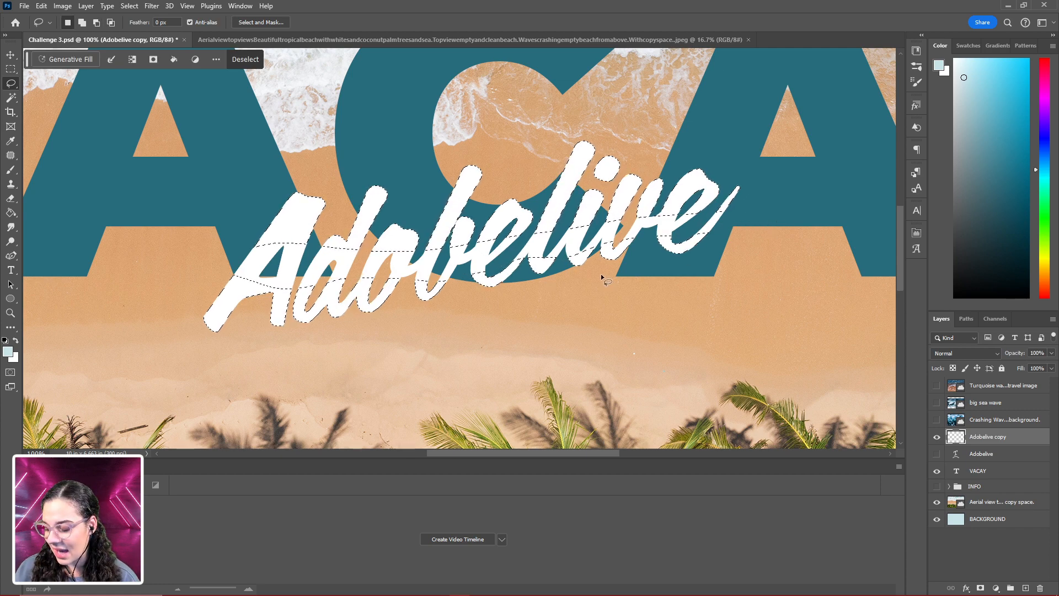
# - Choose the Soft Round brush from General Brushes and enlarge it to 300 px
pyautogui.press('b')
pyautogui.rightClick(597, 217)
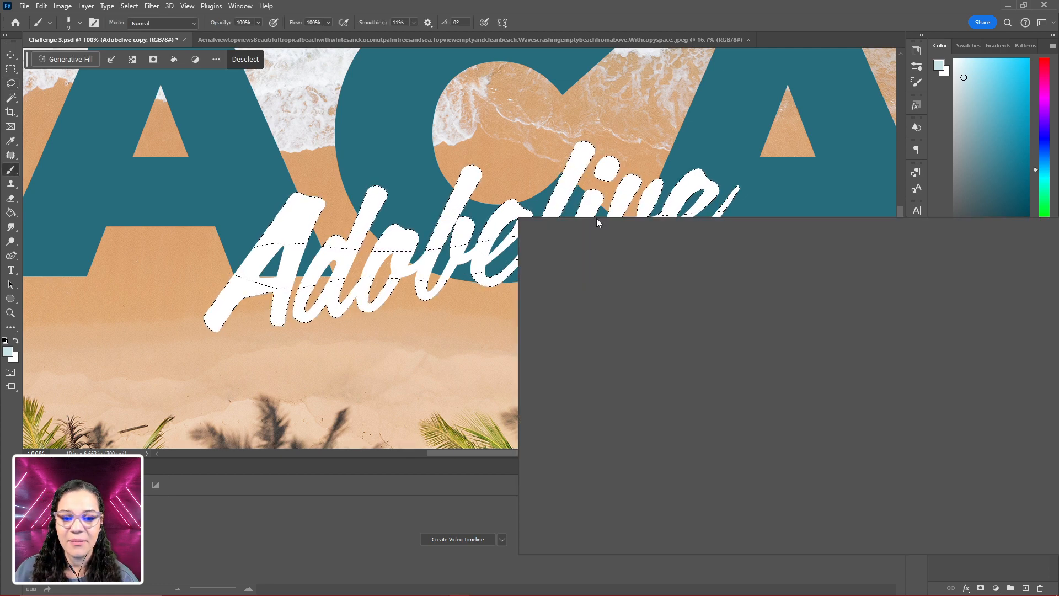
pyautogui.scroll(-8, 643, 428)
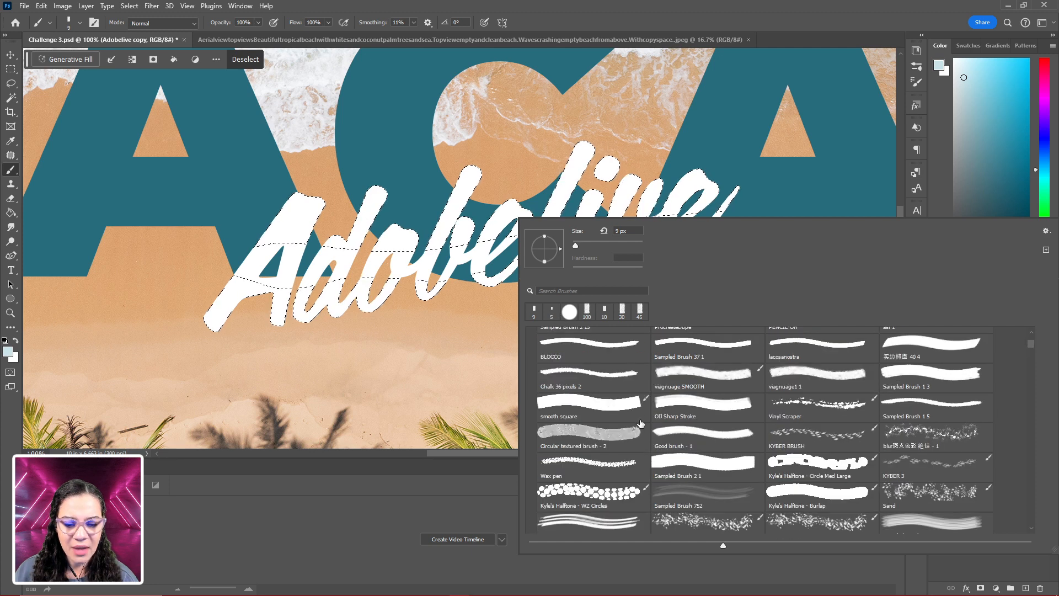
pyautogui.scroll(-3, 643, 428)
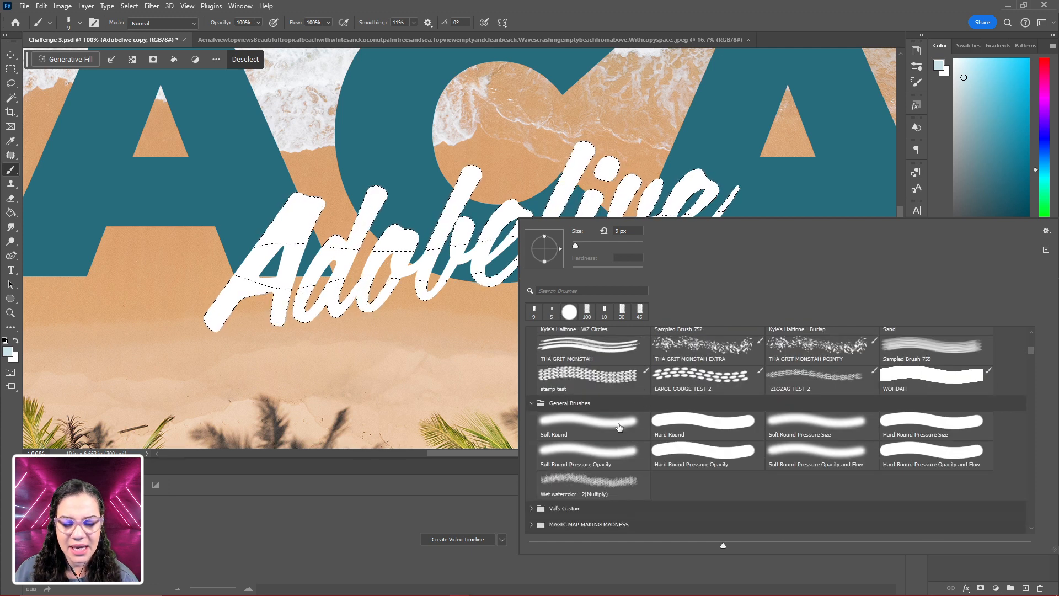
pyautogui.click(619, 428)
pyautogui.click(440, 359)
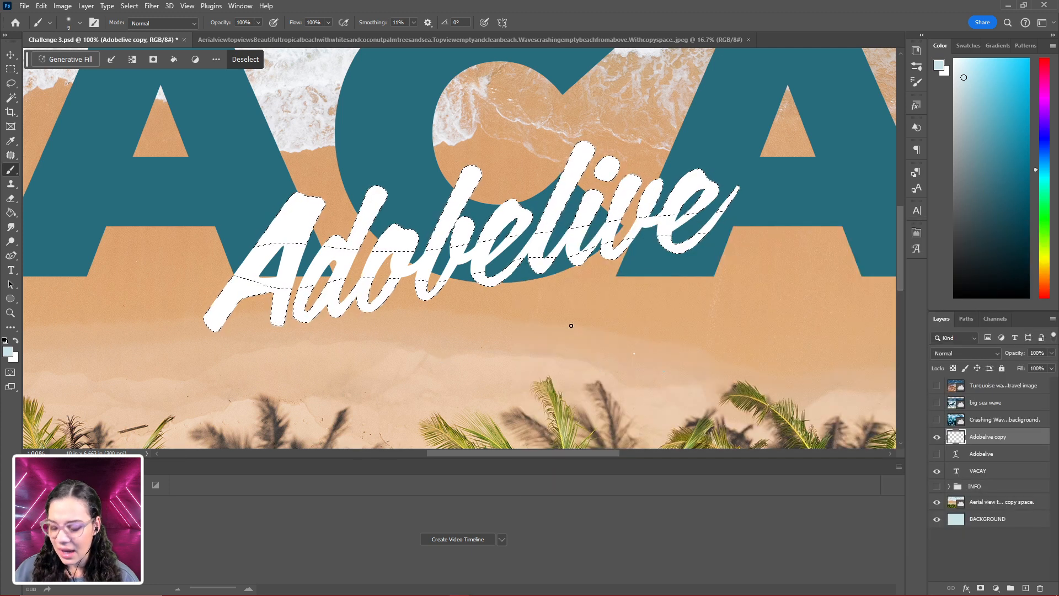
pyautogui.press(']')
pyautogui.press(']')
pyautogui.press(']')
pyautogui.press(']')
pyautogui.press(']')
pyautogui.press(']')
pyautogui.press(']')
pyautogui.press(']')
pyautogui.press(']')
pyautogui.press(']')
pyautogui.press(']')
pyautogui.press(']')
pyautogui.press(']')
pyautogui.press(']')
pyautogui.press(']')
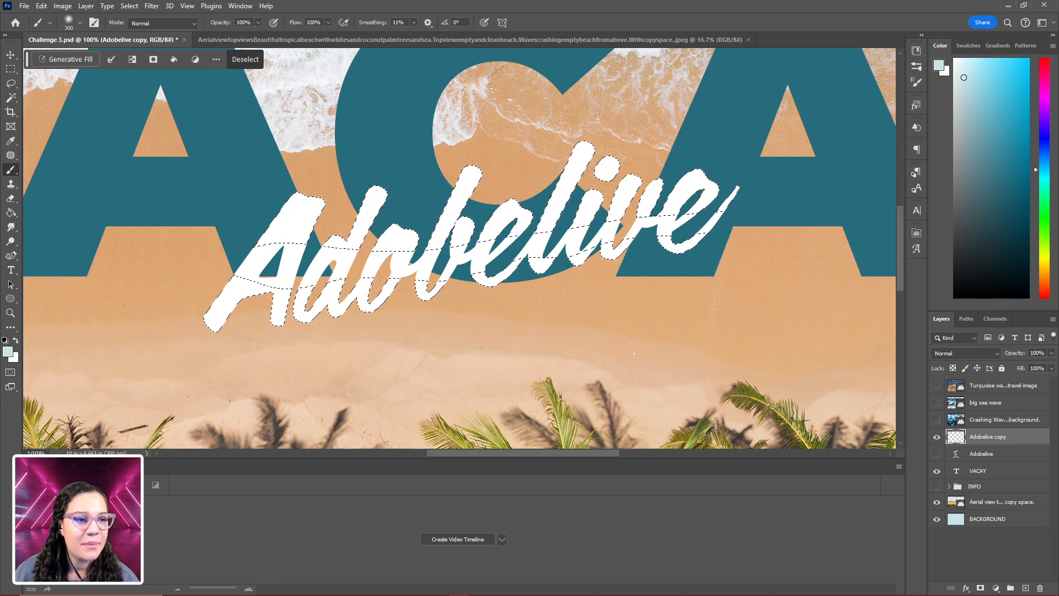
# - Set the foreground to a crimson pink and paint the selected upper and lower parts of the Adobelive copy, redoing the first strokes
pyautogui.click(1047, 71)
pyautogui.click(1017, 87)
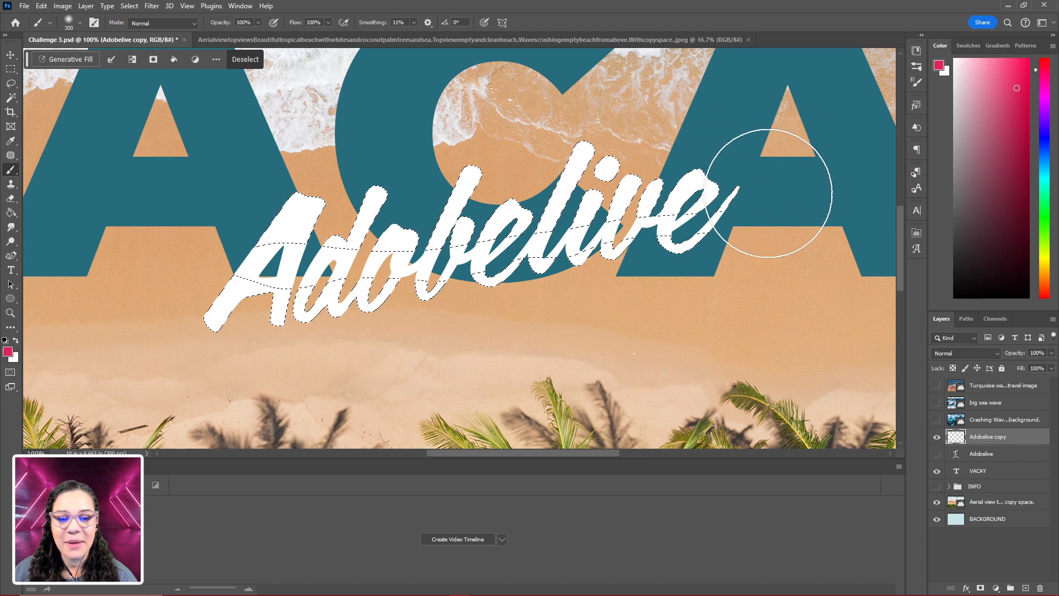
pyautogui.moveTo(768, 189)
pyautogui.mouseDown()
pyautogui.moveTo(401, 237)
pyautogui.moveTo(248, 366)
pyautogui.mouseUp()
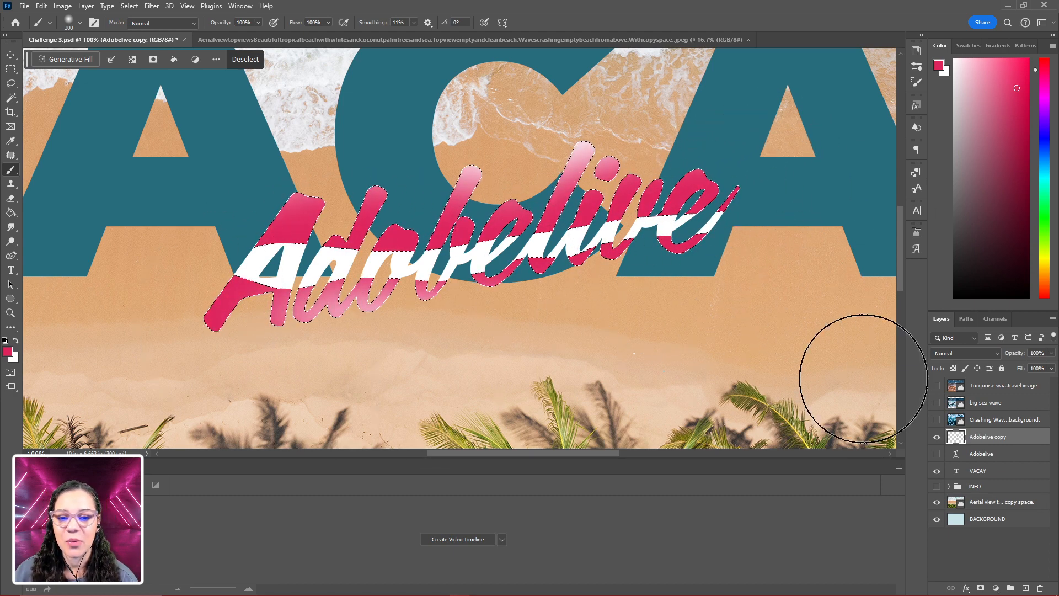
pyautogui.hotkey('ctrl', 'z')
pyautogui.hotkey('ctrl', 'z')
pyautogui.hotkey('ctrl', 'shift', 'z')
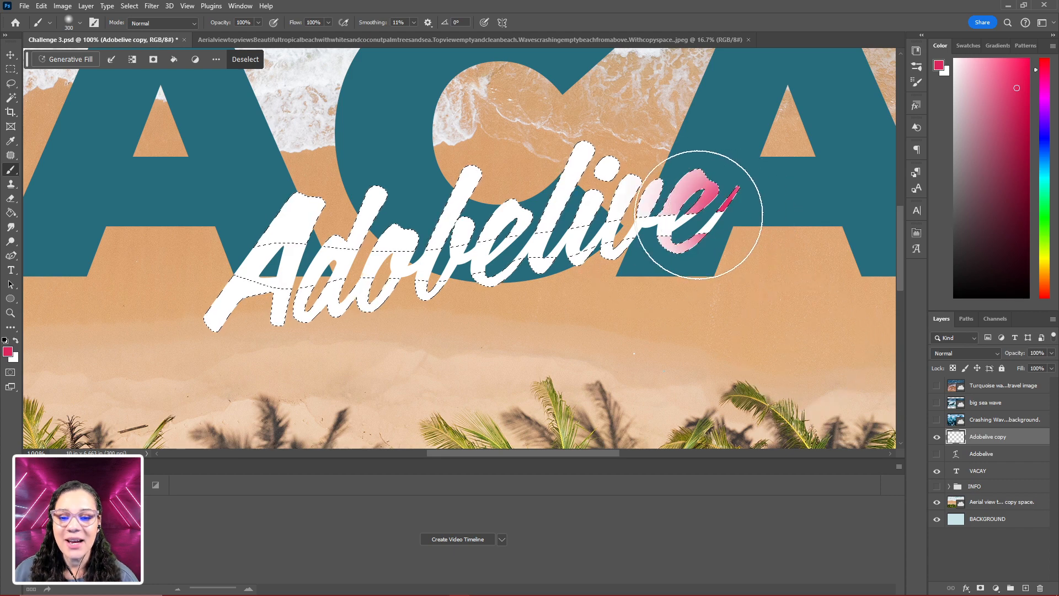
pyautogui.moveTo(630, 252)
pyautogui.mouseDown()
pyautogui.moveTo(563, 243)
pyautogui.moveTo(360, 258)
pyautogui.mouseUp()
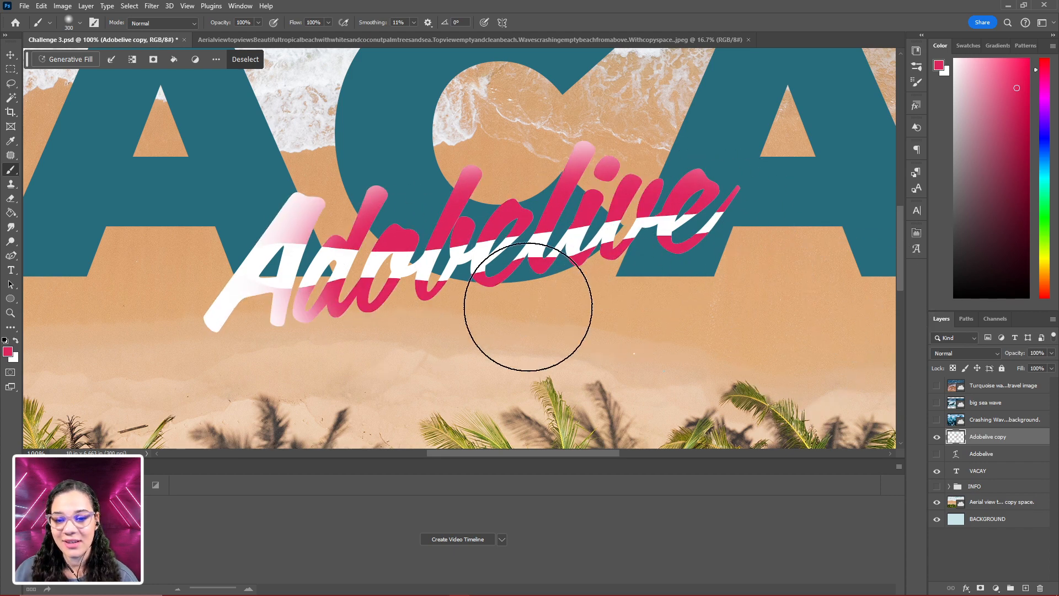
pyautogui.moveTo(525, 312)
pyautogui.mouseDown()
pyautogui.moveTo(409, 282)
pyautogui.moveTo(328, 247)
pyautogui.moveTo(315, 293)
pyautogui.moveTo(219, 290)
pyautogui.mouseUp()
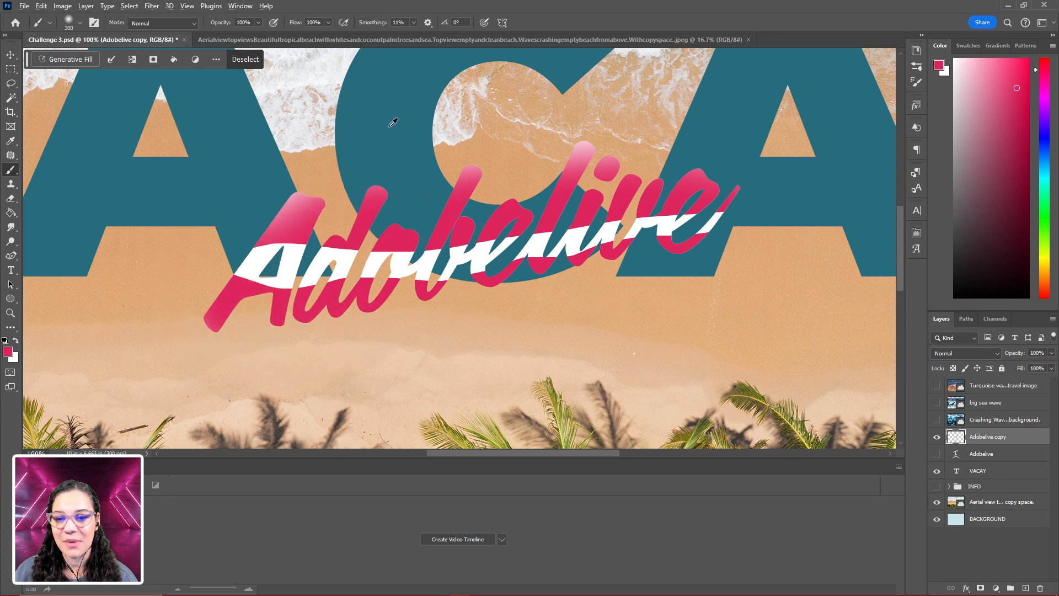
# - Sample the light grey of the foam inside the C and paint it over most of the pink lettering
pyautogui.keyDown('alt'); pyautogui.click(462, 123); pyautogui.keyUp('alt')
pyautogui.moveTo(587, 326)
pyautogui.mouseDown()
pyautogui.moveTo(407, 303)
pyautogui.moveTo(544, 279)
pyautogui.moveTo(485, 268)
pyautogui.moveTo(426, 279)
pyautogui.moveTo(353, 343)
pyautogui.moveTo(291, 353)
pyautogui.mouseUp()
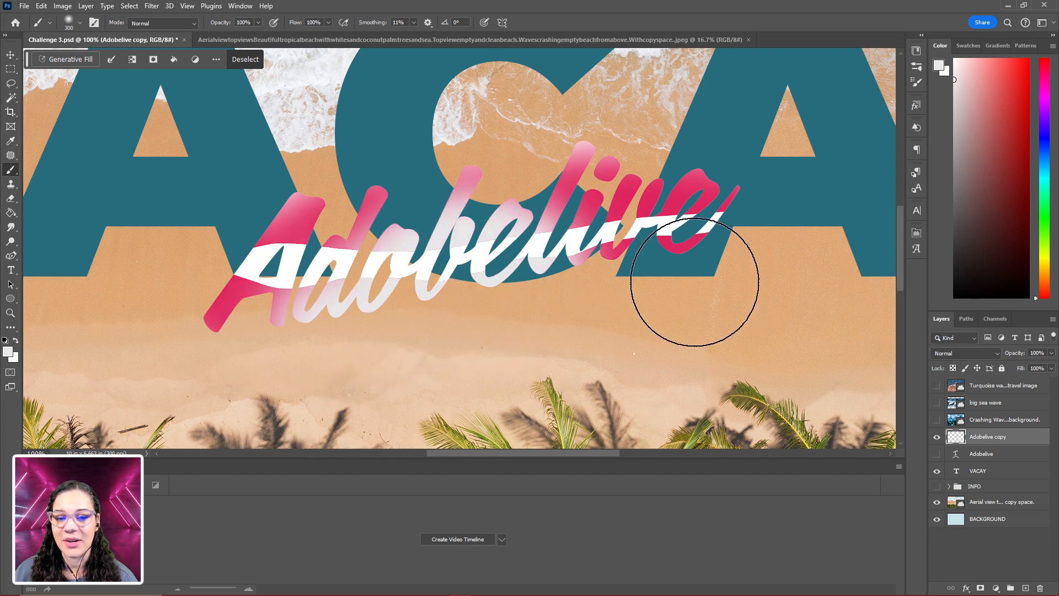
pyautogui.moveTo(696, 282)
pyautogui.mouseDown()
pyautogui.moveTo(631, 285)
pyautogui.moveTo(379, 213)
pyautogui.moveTo(293, 259)
pyautogui.moveTo(653, 206)
pyautogui.mouseUp()
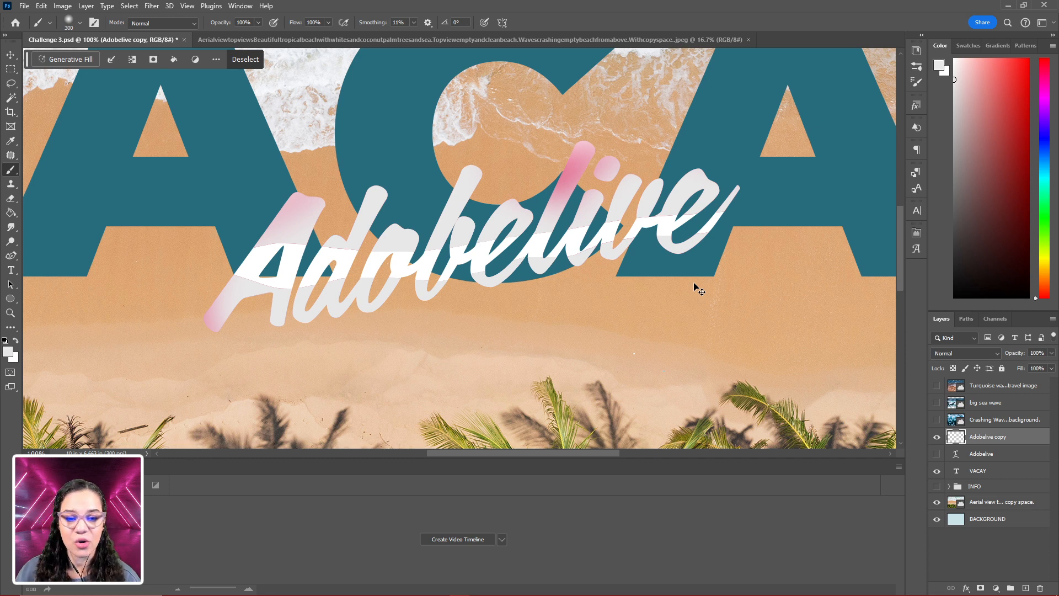
# - Deselect, delete the painted Adobelive copy layer, and show the original Adobelive text layer again
pyautogui.hotkey('ctrl', 'd')
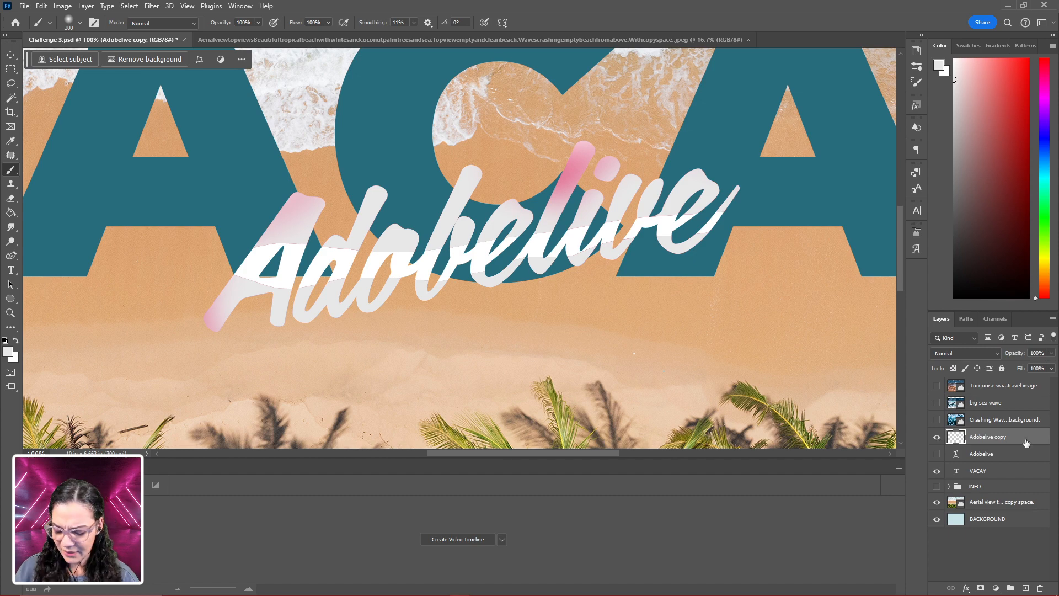
pyautogui.press('Delete')
pyautogui.click(937, 439)
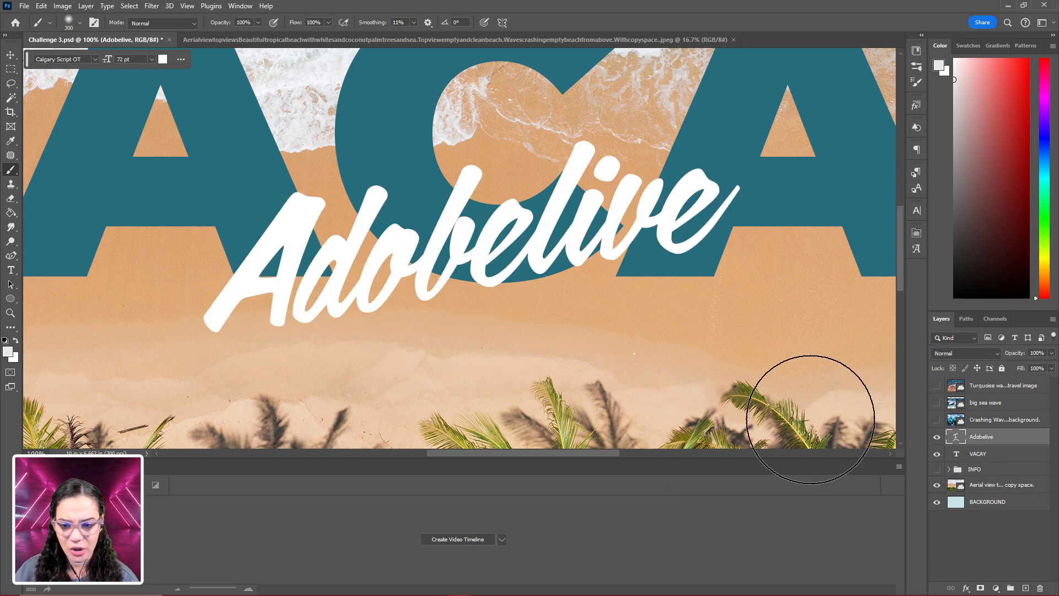
# - Move the Adobelive text down so its middle sits along the bottom edge of the VACAY letters below the C
pyautogui.hotkey('ctrl', '-')
pyautogui.hotkey('ctrl', '-')
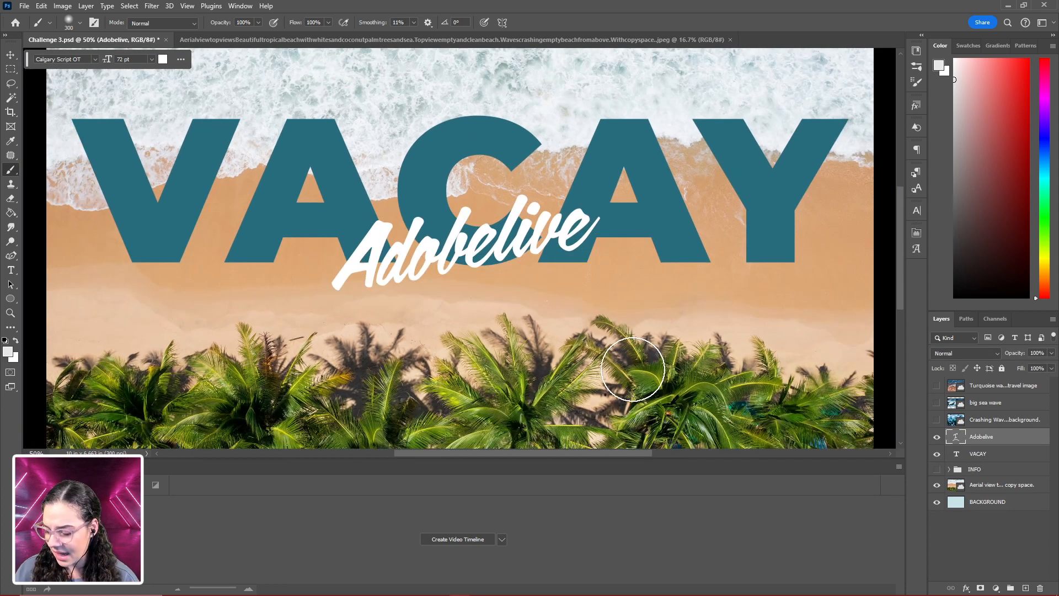
pyautogui.press('v')
pyautogui.moveTo(475, 243); pyautogui.dragTo(474, 259)
pyautogui.hotkey('ctrl', '-')
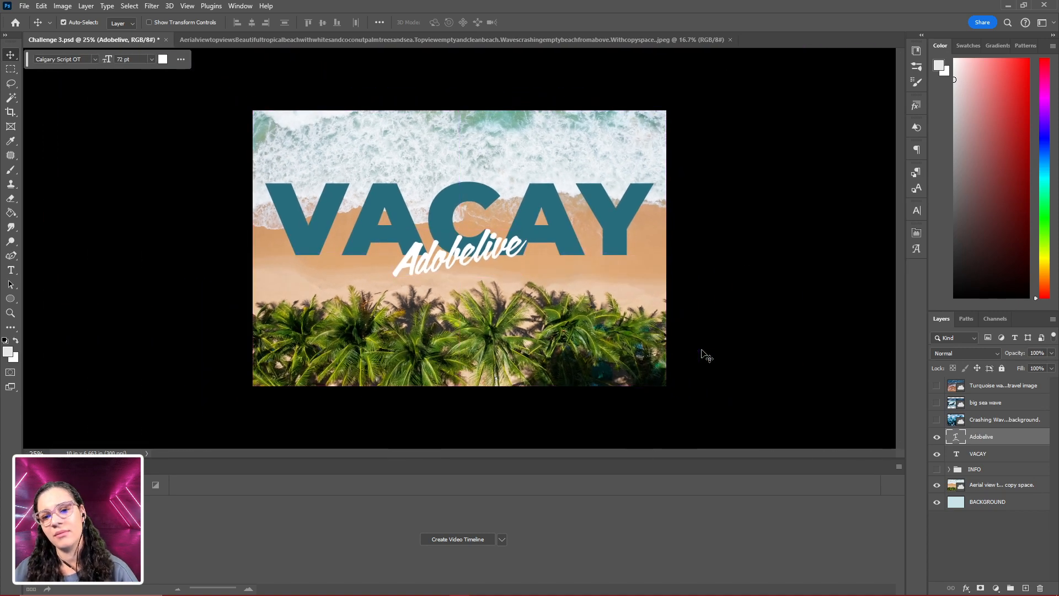
pyautogui.hotkey('ctrl', '+')
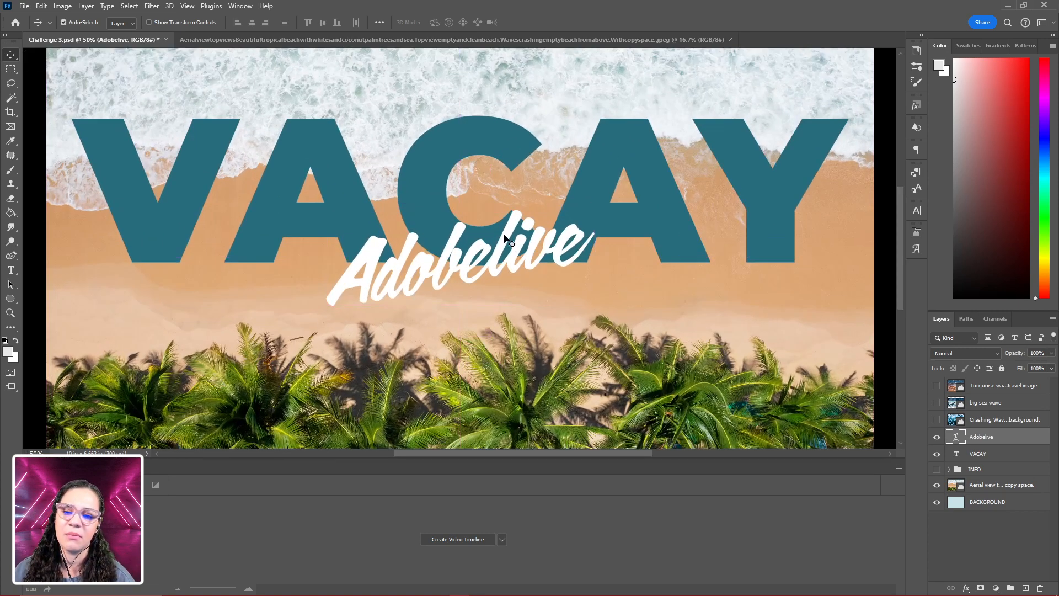
pyautogui.moveTo(504, 236); pyautogui.dragTo(504, 247)
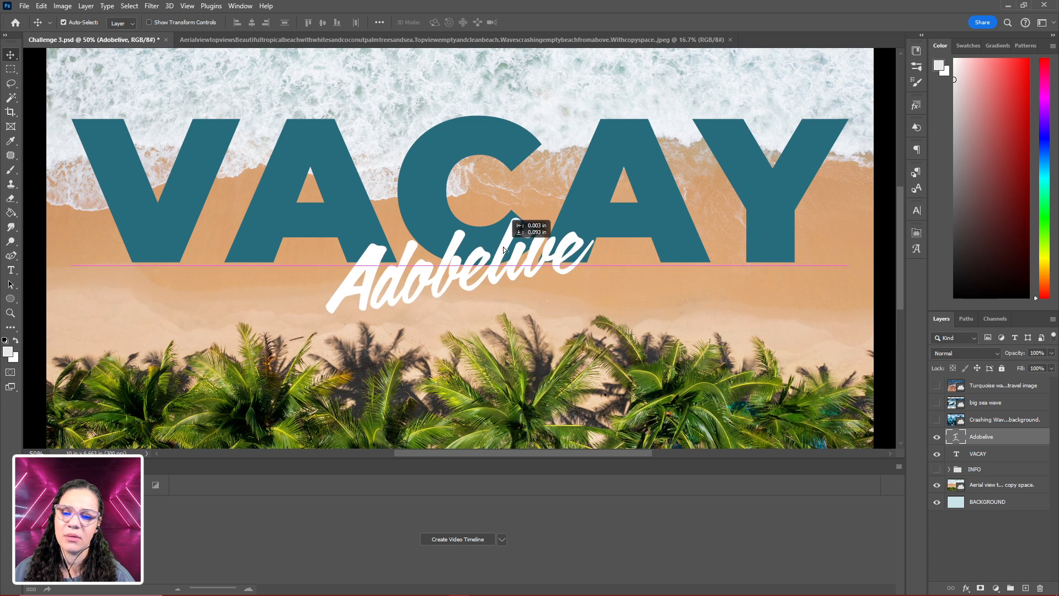
# - Free Transform the Adobelive text up to about Y 1032 px, overlapping the lower part of the VACAY letters around the C
pyautogui.hotkey('ctrl', 't')
pyautogui.moveTo(646, 228); pyautogui.dragTo(629, 241)
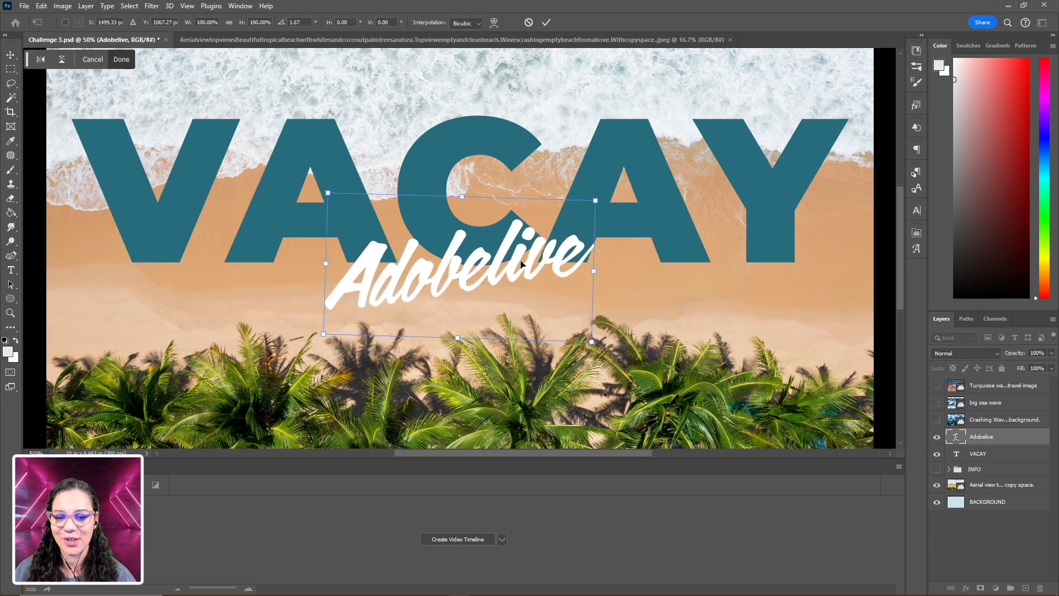
pyautogui.moveTo(521, 258); pyautogui.dragTo(521, 263)
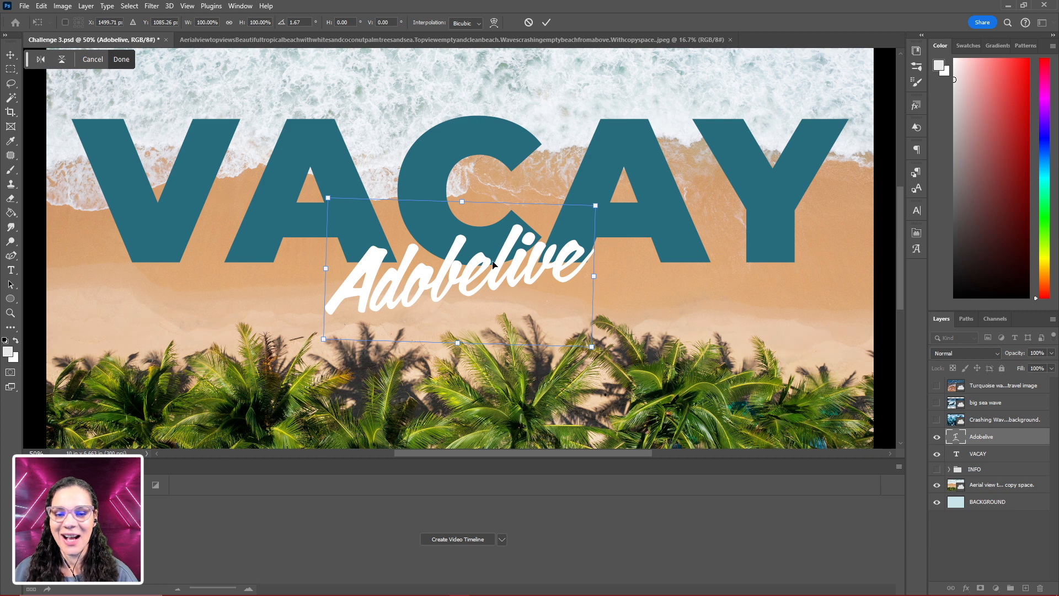
pyautogui.moveTo(502, 267); pyautogui.dragTo(503, 254)
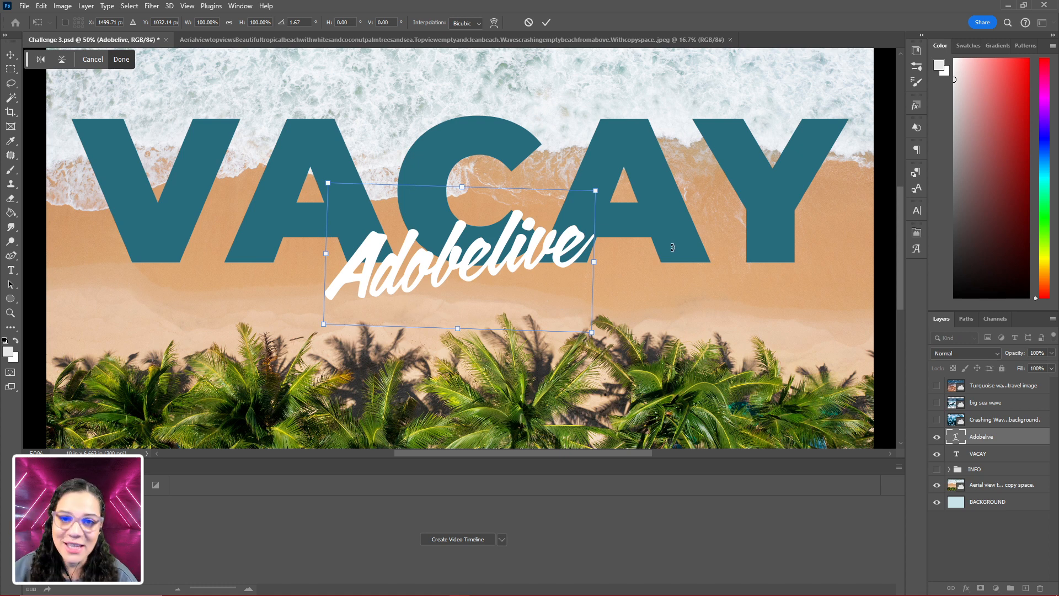
pyautogui.press('Return')
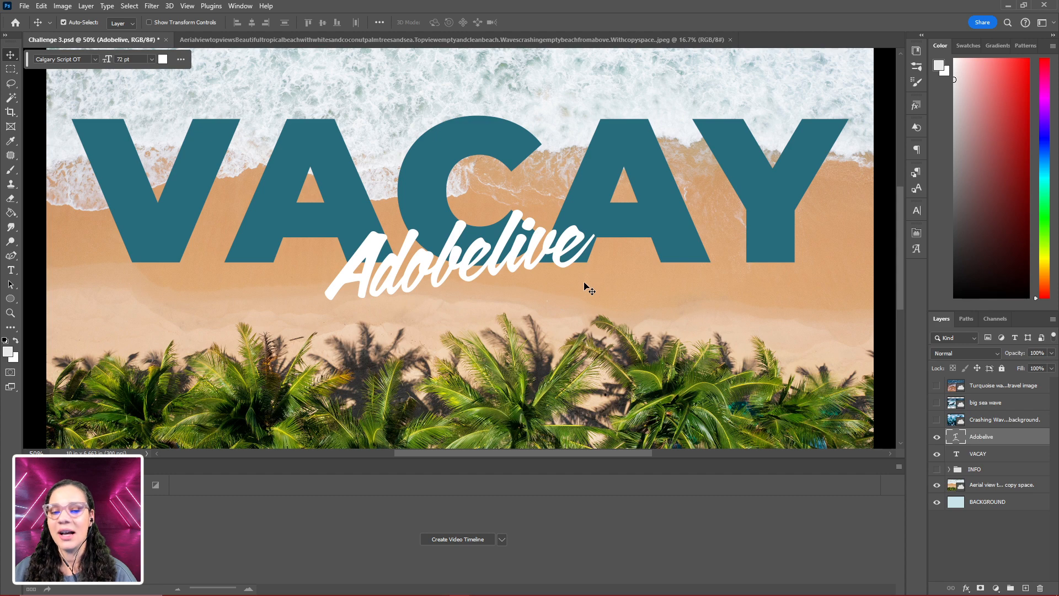
pyautogui.hotkey('ctrl', '-')
pyautogui.hotkey('ctrl', '+')
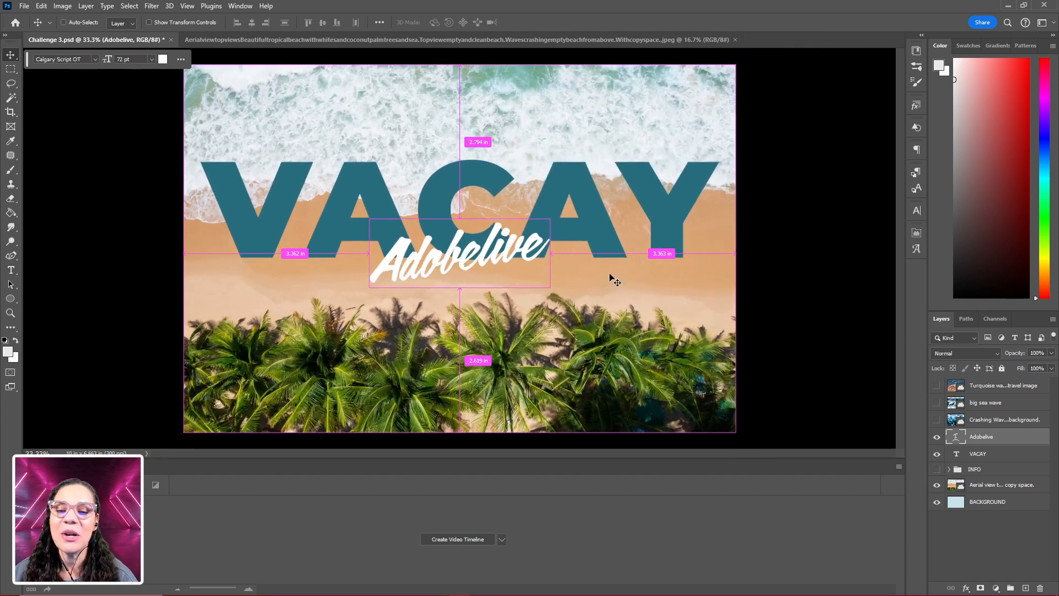
pyautogui.hotkey('ctrl', '+')
pyautogui.hotkey('ctrl', '-')
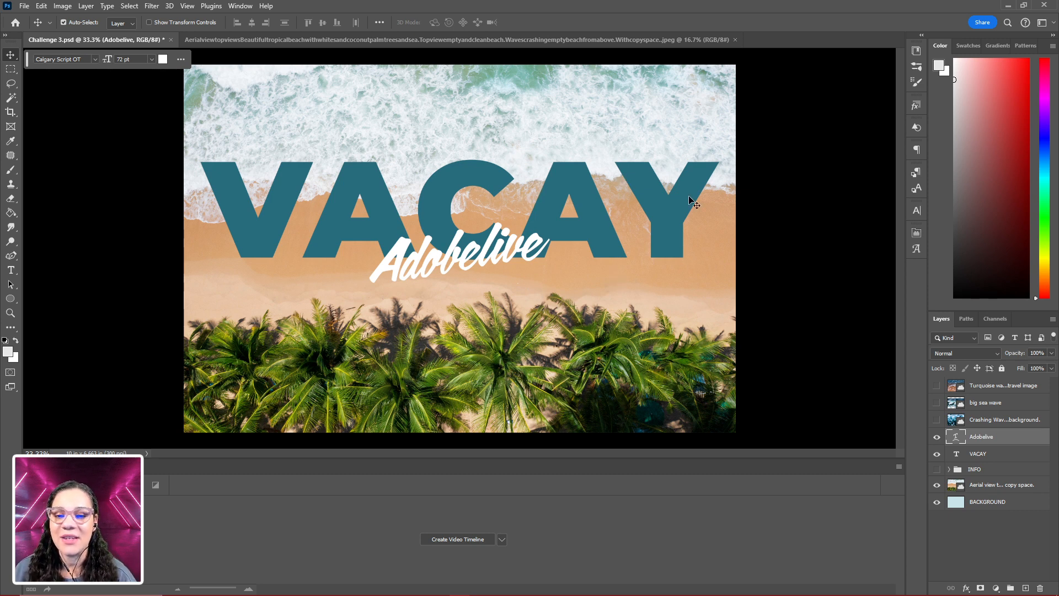
# - Preview the Crashing Waves, big sea wave and Turquoise water images over the composite, and hide all three again
pyautogui.click(937, 421)
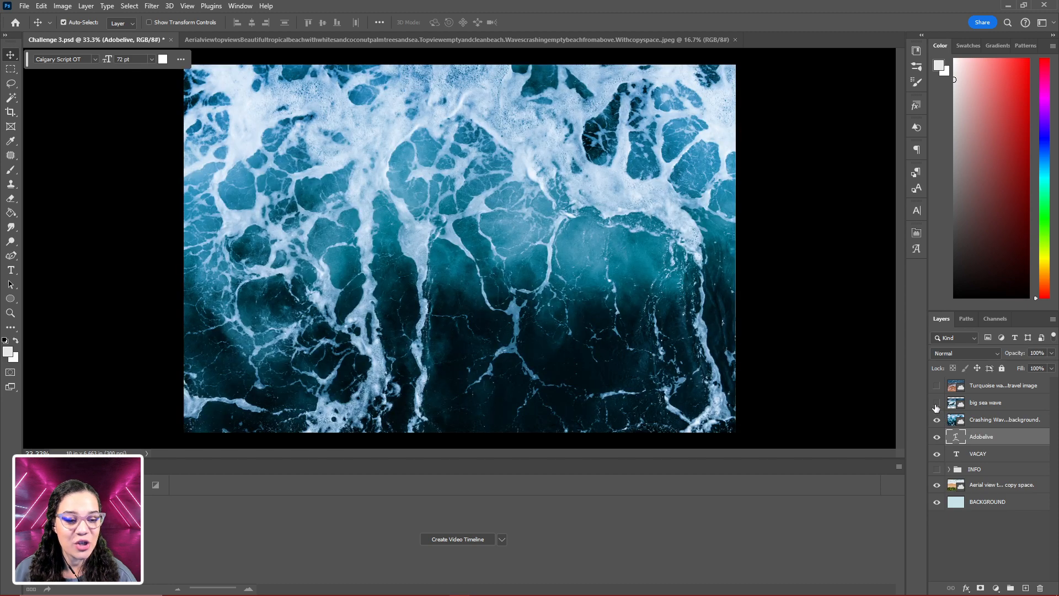
pyautogui.click(937, 403)
pyautogui.click(937, 387)
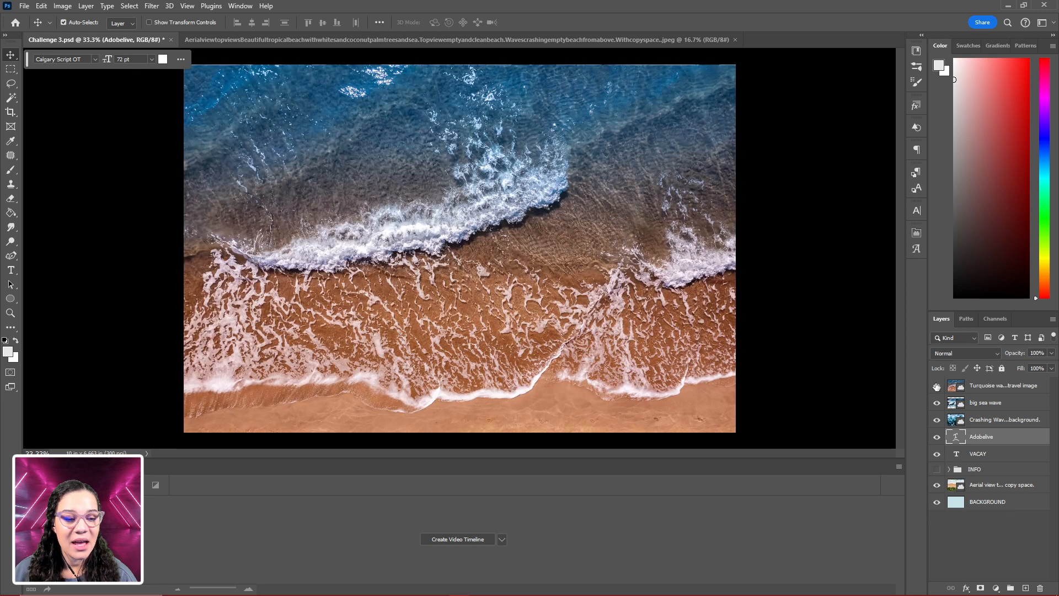
pyautogui.click(937, 387)
pyautogui.click(937, 402)
pyautogui.click(937, 421)
pyautogui.click(937, 421)
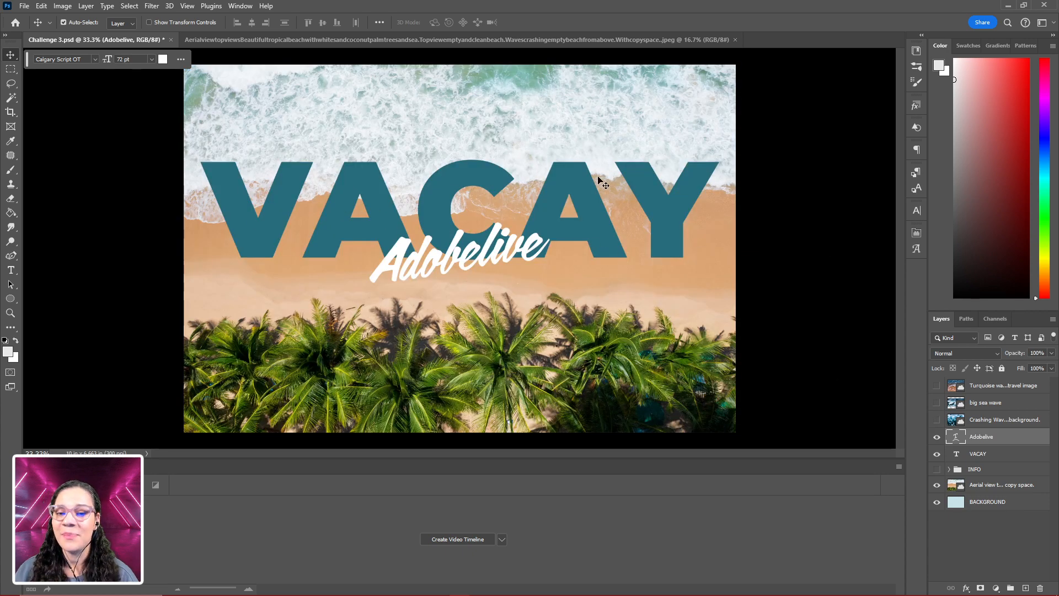
pyautogui.hotkey('ctrl', '+')
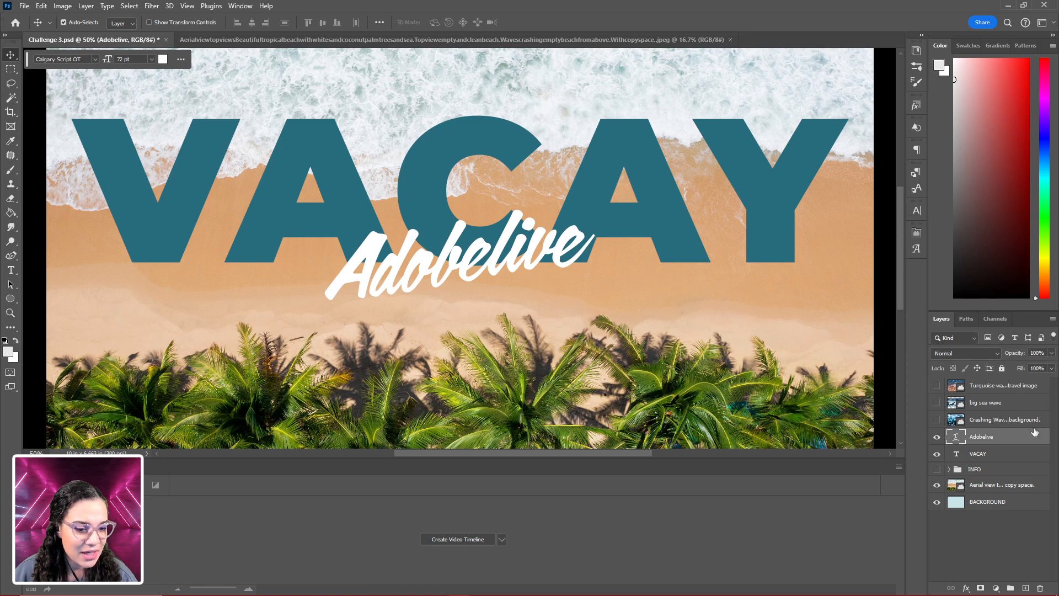
# - Move the VACAY text layer above Adobelive, directly under the wave images, and show all three wave images
pyautogui.moveTo(1001, 456); pyautogui.dragTo(988, 430)
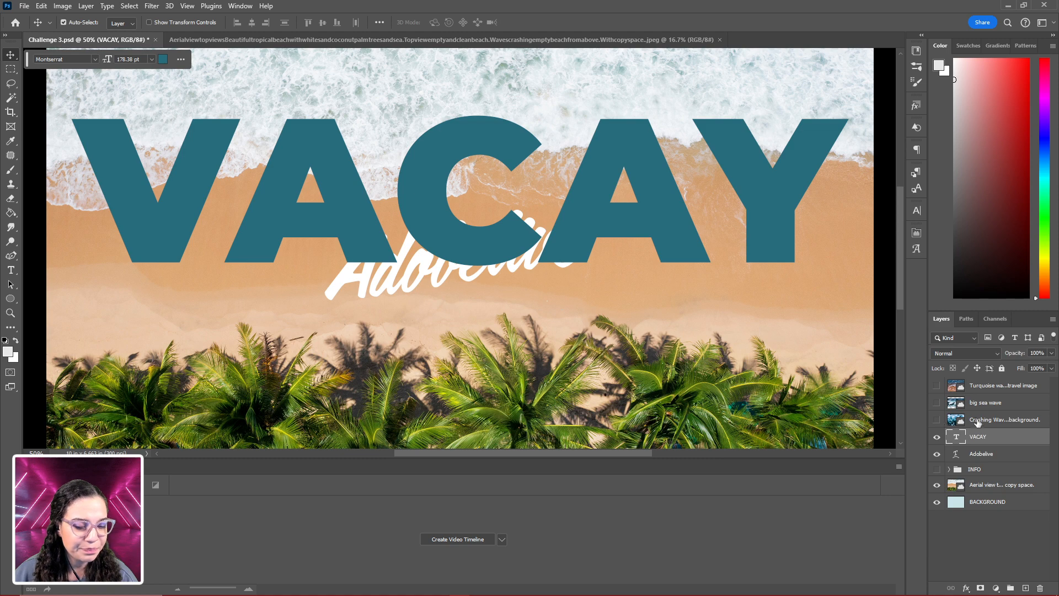
pyautogui.click(937, 420)
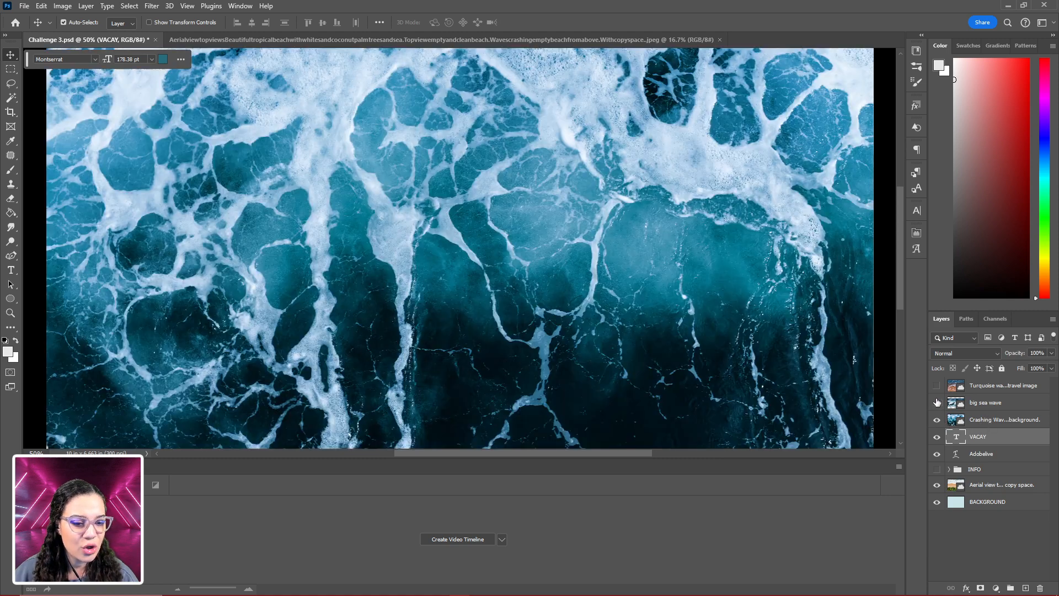
pyautogui.click(937, 403)
pyautogui.click(937, 386)
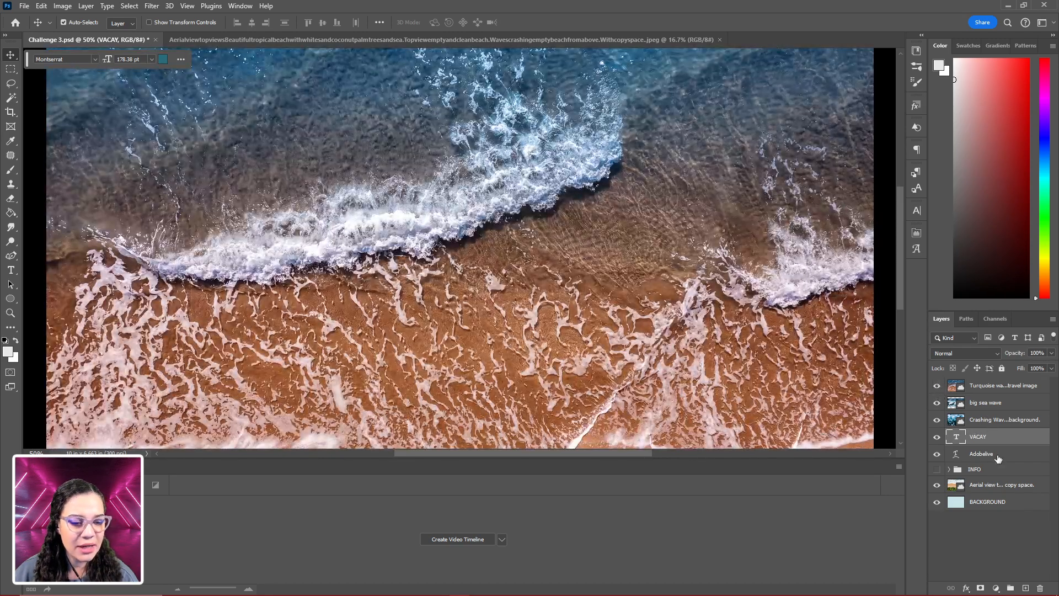
# - Clip the Turquoise water, big sea wave and Crashing Waves images to the VACAY text with a clipping mask
pyautogui.click(1013, 424)
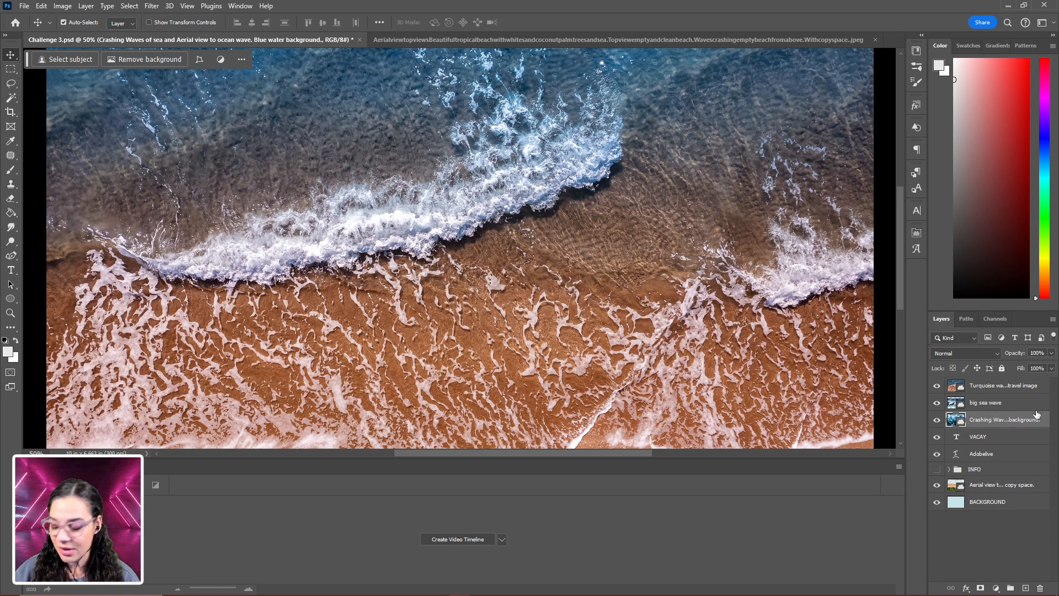
pyautogui.keyDown('shift'); pyautogui.click(1003, 389); pyautogui.keyUp('shift')
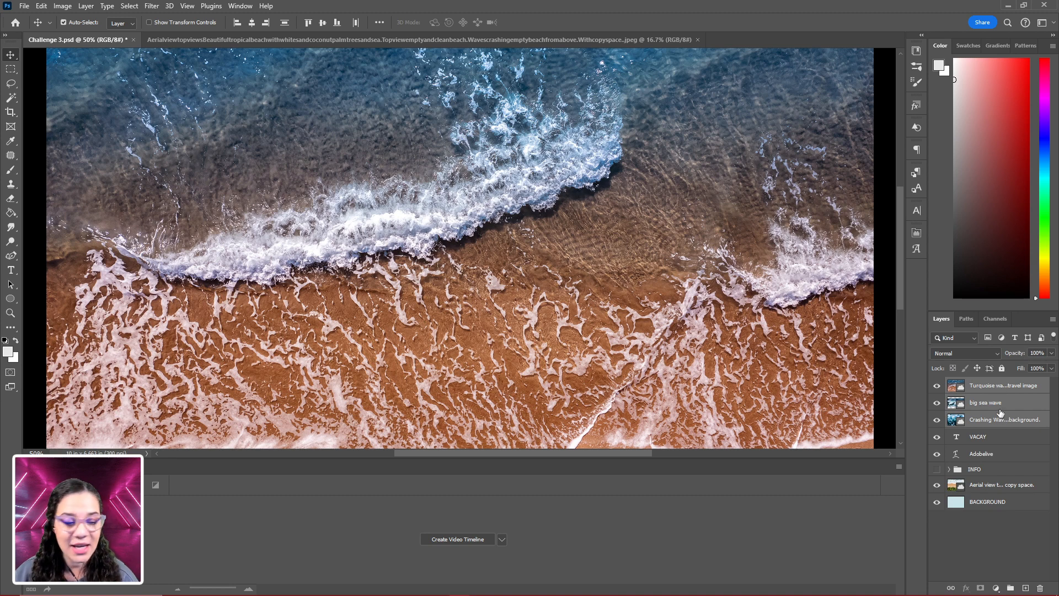
pyautogui.rightClick(1001, 413)
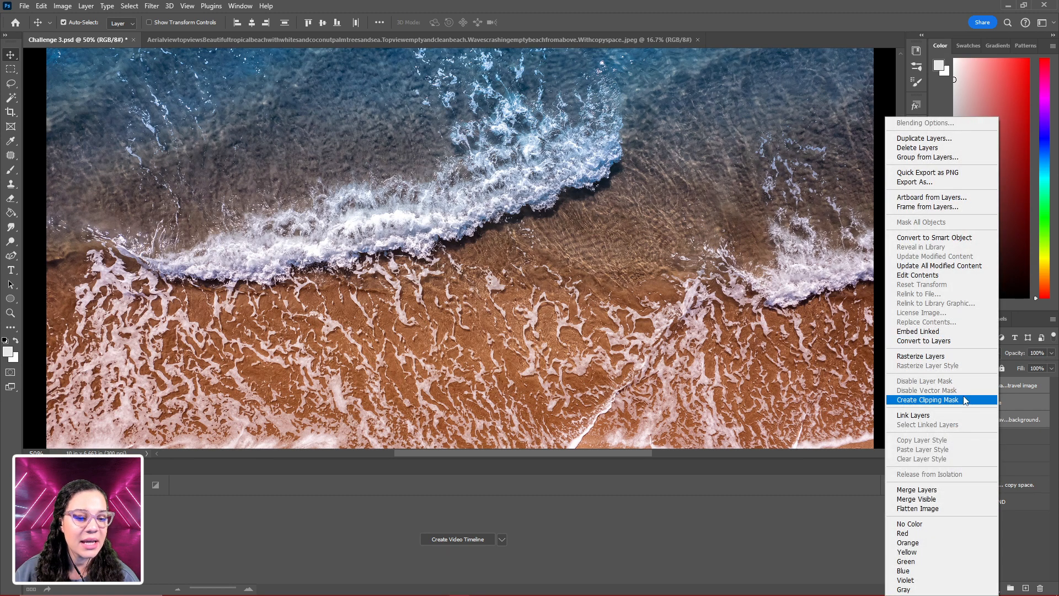
pyautogui.click(965, 404)
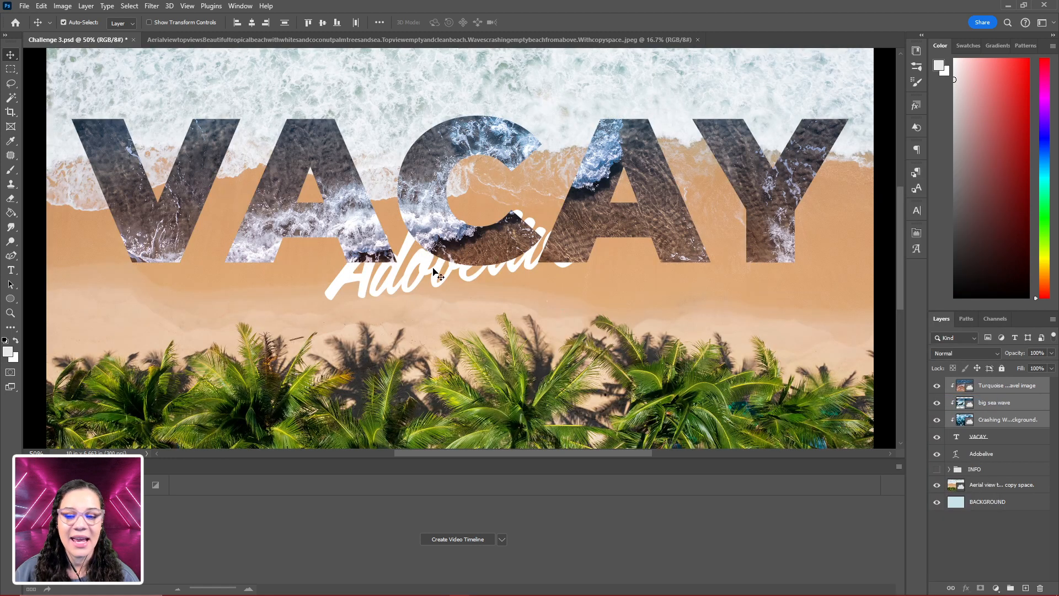
# - Bring the Adobelive text layer to the top of the layer stack, above the clipped images
pyautogui.hotkey('ctrl', '-')
pyautogui.hotkey('ctrl', '-')
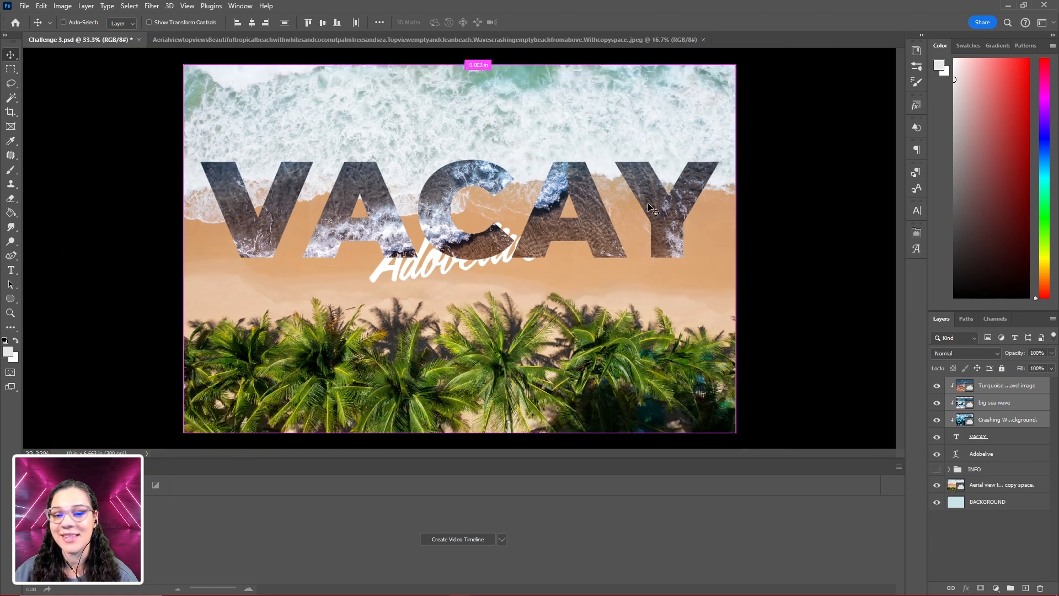
pyautogui.hotkey('ctrl', '+')
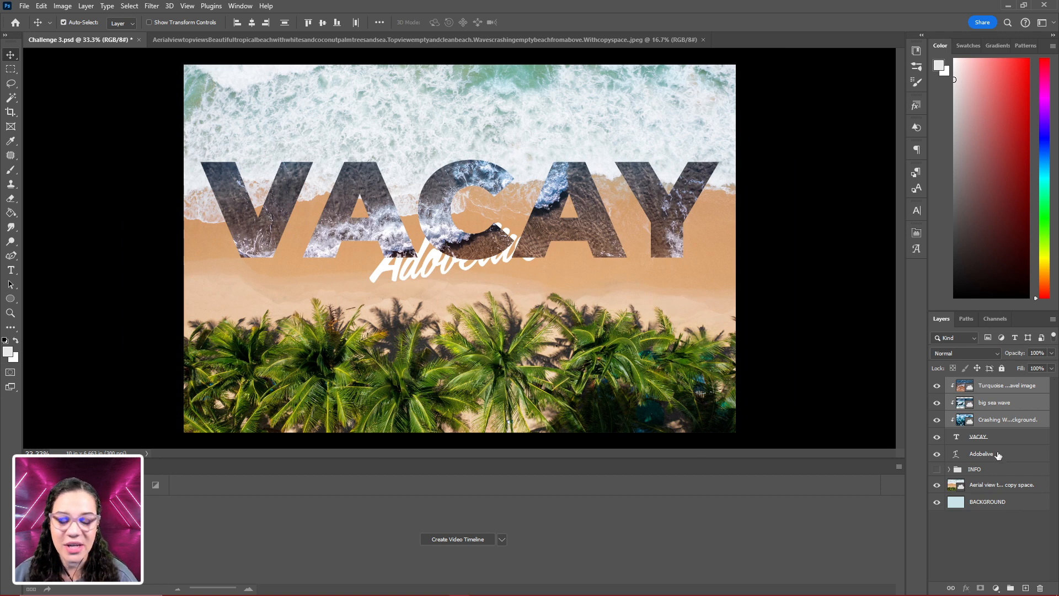
pyautogui.moveTo(1005, 458); pyautogui.dragTo(1014, 381)
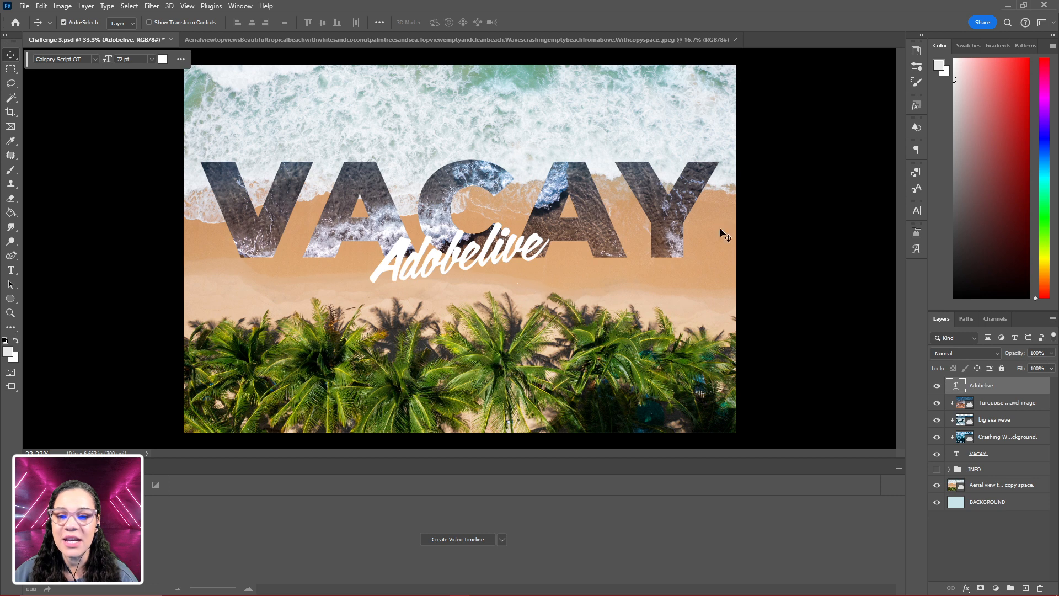
# - Move the clipped Turquoise water image up until its foamy brown sand fills most of the VACAY letters
pyautogui.click(1007, 405)
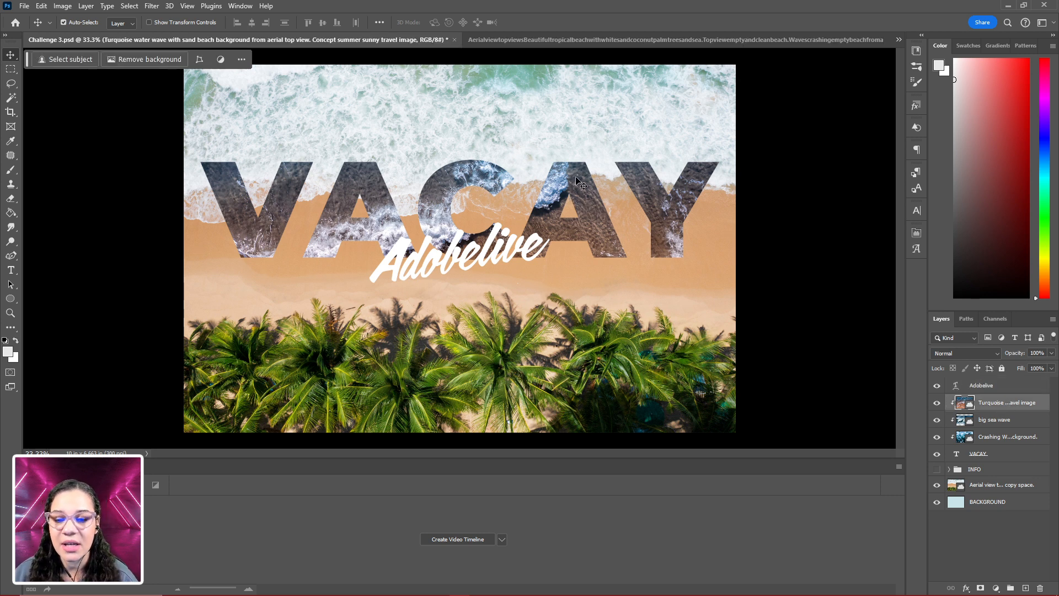
pyautogui.moveTo(603, 231); pyautogui.dragTo(609, 199)
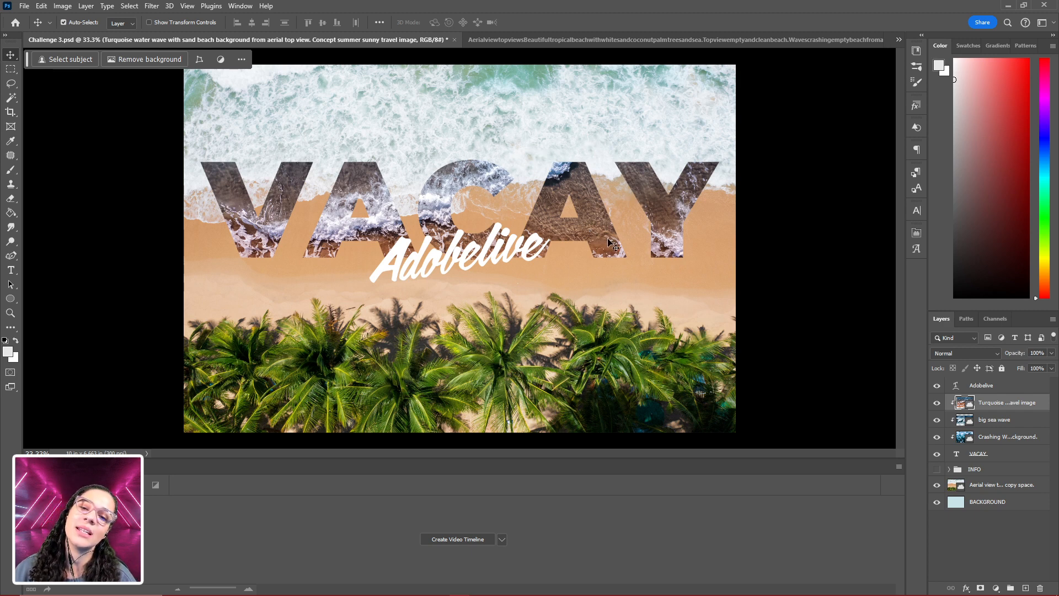
pyautogui.moveTo(608, 242); pyautogui.dragTo(609, 196)
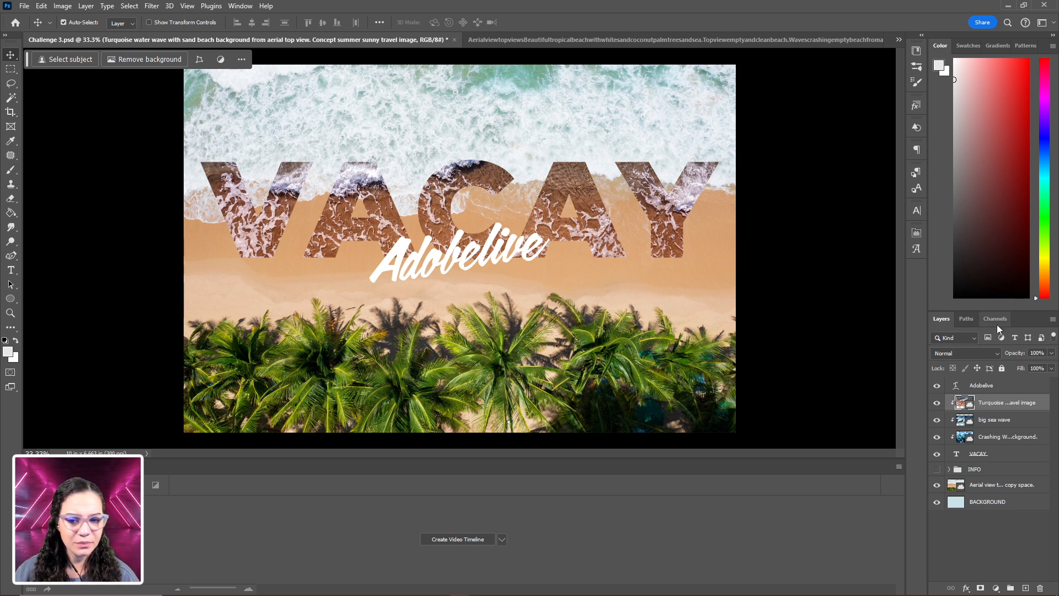
# - Hide the Turquoise water and big sea wave images in turn, repositioning the big sea wave and Crashing Waves images inside the letters
pyautogui.click(937, 405)
pyautogui.moveTo(601, 238); pyautogui.dragTo(617, 255)
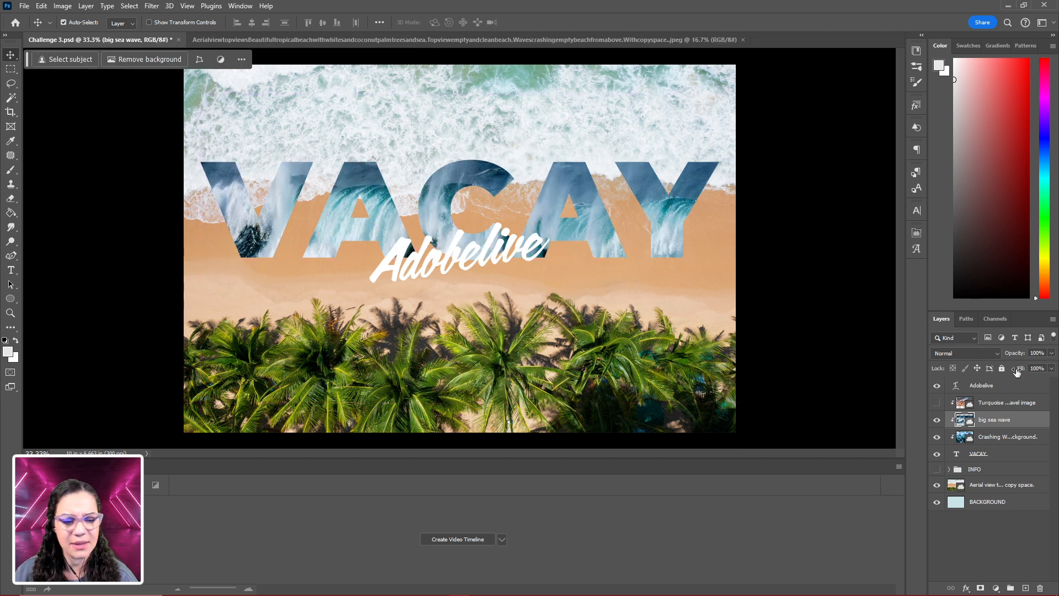
pyautogui.click(937, 420)
pyautogui.moveTo(604, 245); pyautogui.dragTo(614, 159)
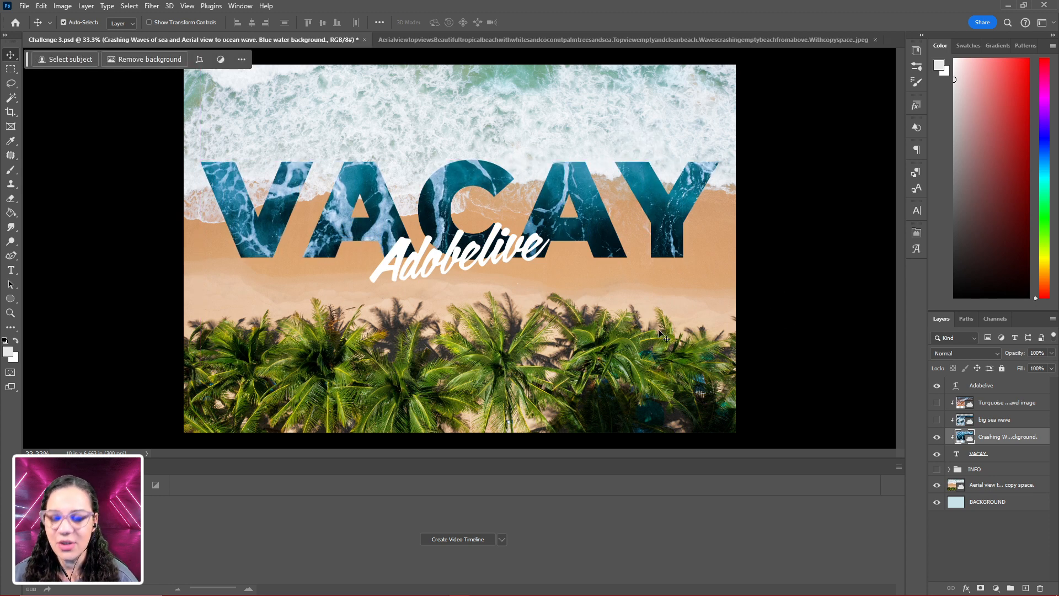
pyautogui.hotkey('ctrl', '-')
pyautogui.hotkey('ctrl', '+')
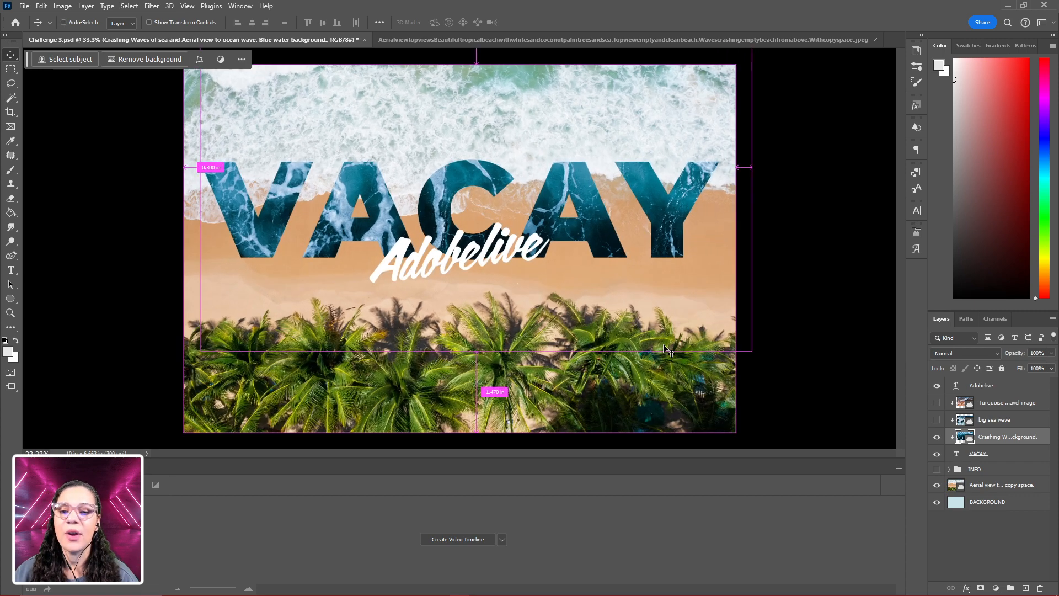
pyautogui.hotkey('ctrl', '+')
pyautogui.hotkey('ctrl', '-')
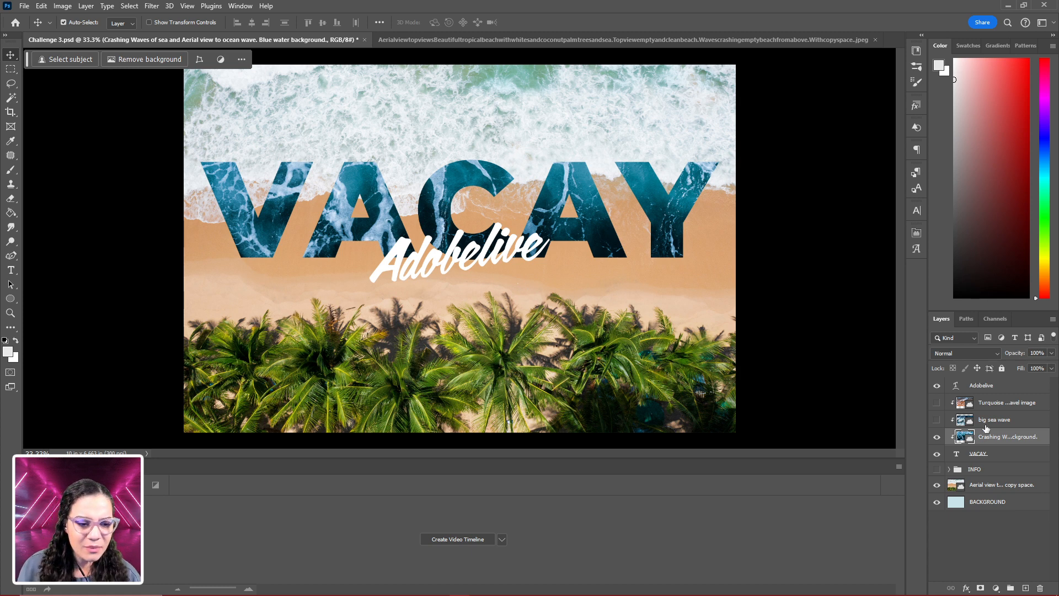
# - Preview the big sea wave and Turquoise water fills inside the VACAY letters, and hide both again
pyautogui.click(938, 420)
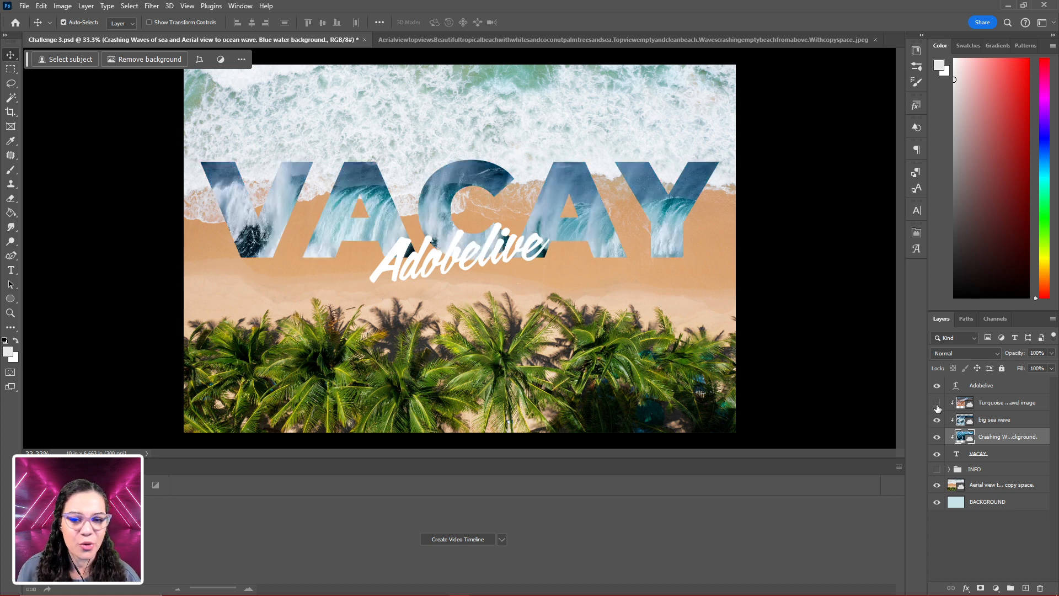
pyautogui.click(937, 403)
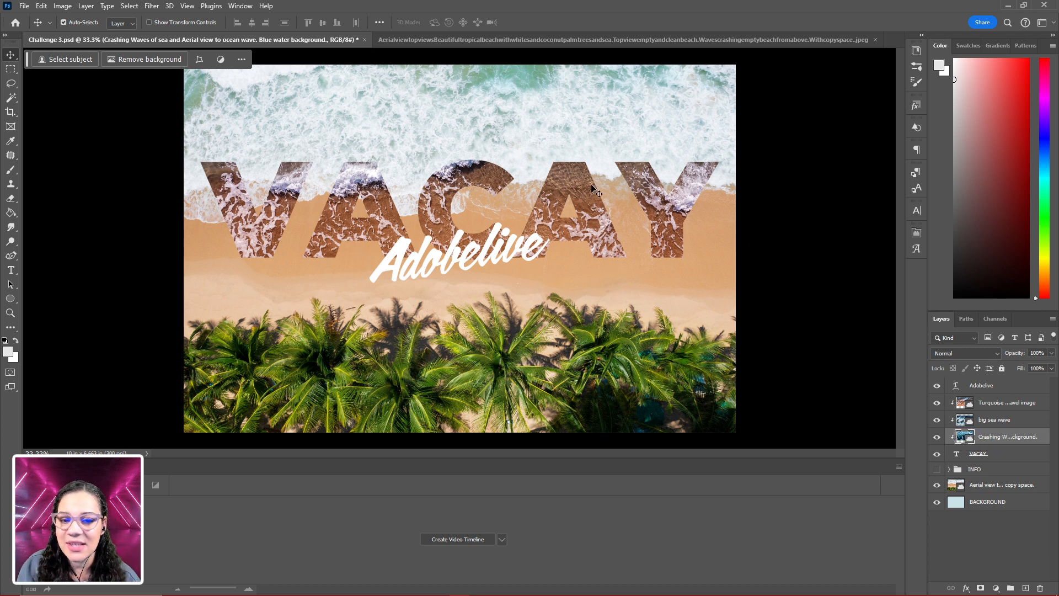
pyautogui.click(936, 405)
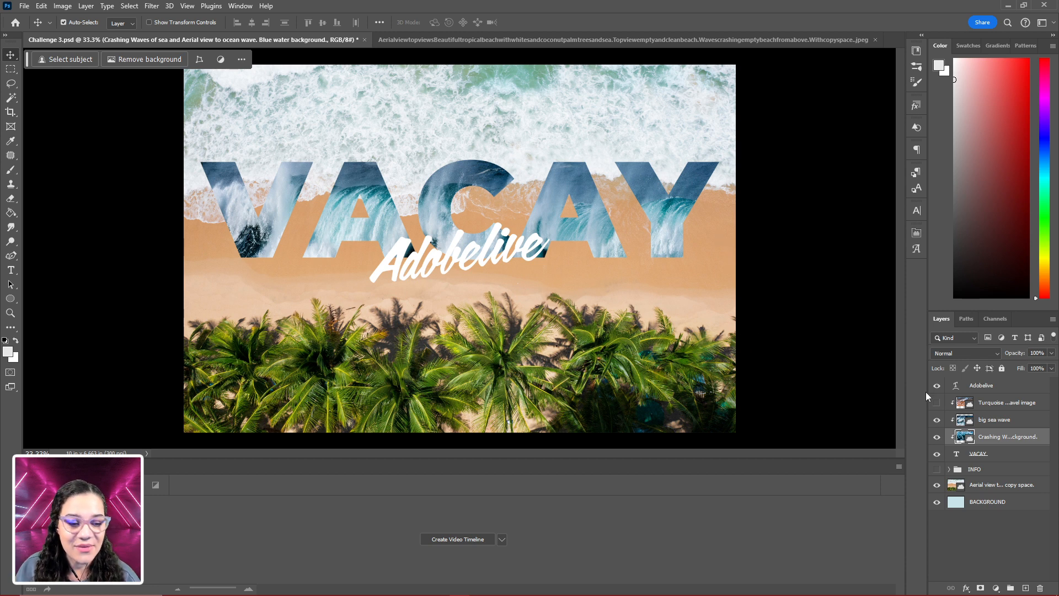
pyautogui.click(936, 420)
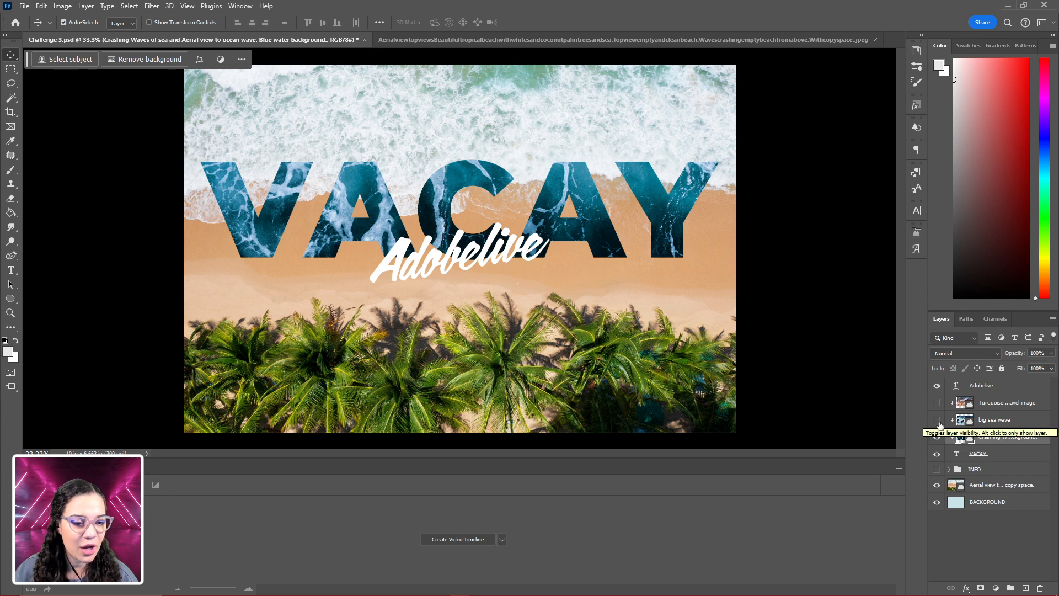
# - Group all layers from Adobelive down to the Aerial view image and name the group POSTCARD
pyautogui.click(1005, 391)
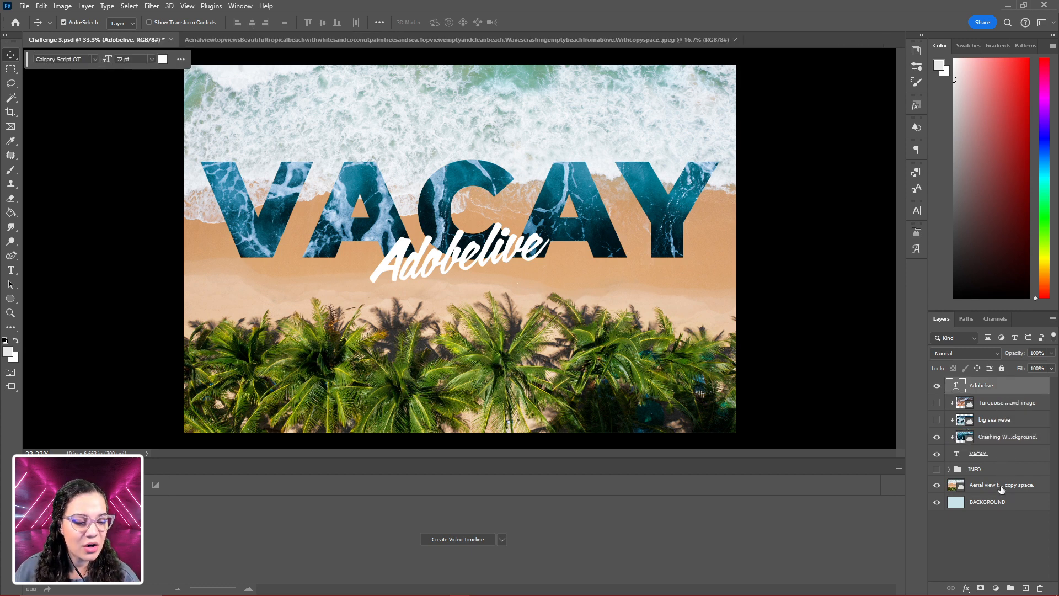
pyautogui.keyDown('shift'); pyautogui.click(1001, 489); pyautogui.keyUp('shift')
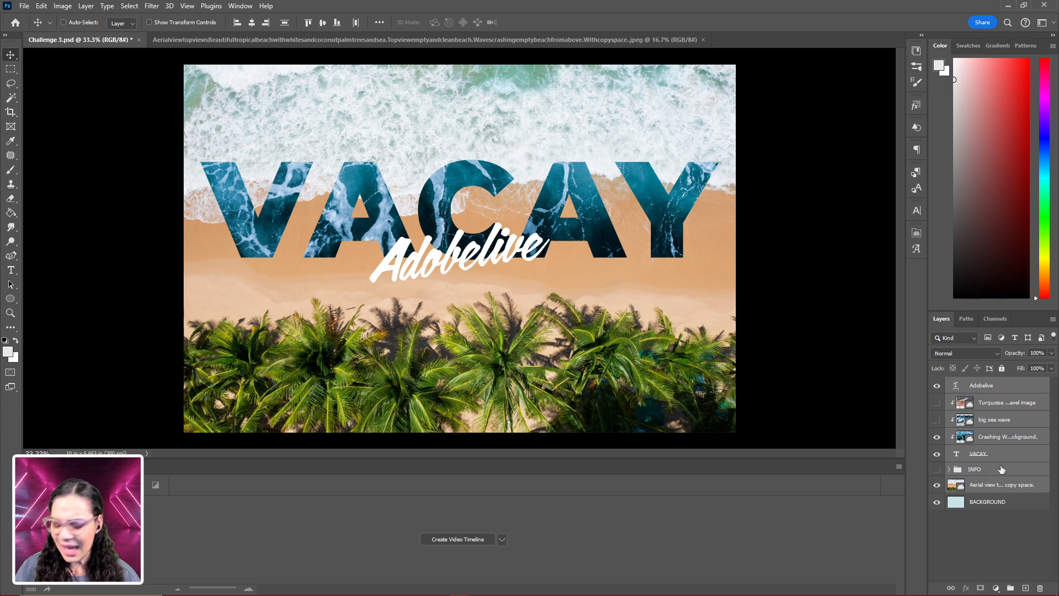
pyautogui.hotkey('ctrl', 'g')
pyautogui.doubleClick(980, 385)
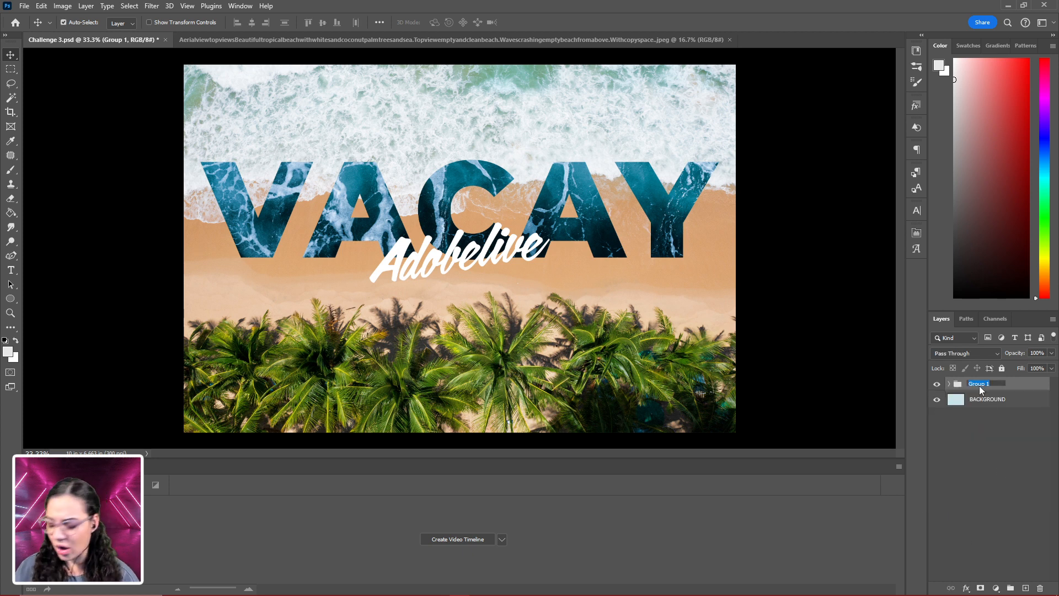
pyautogui.write('oc')
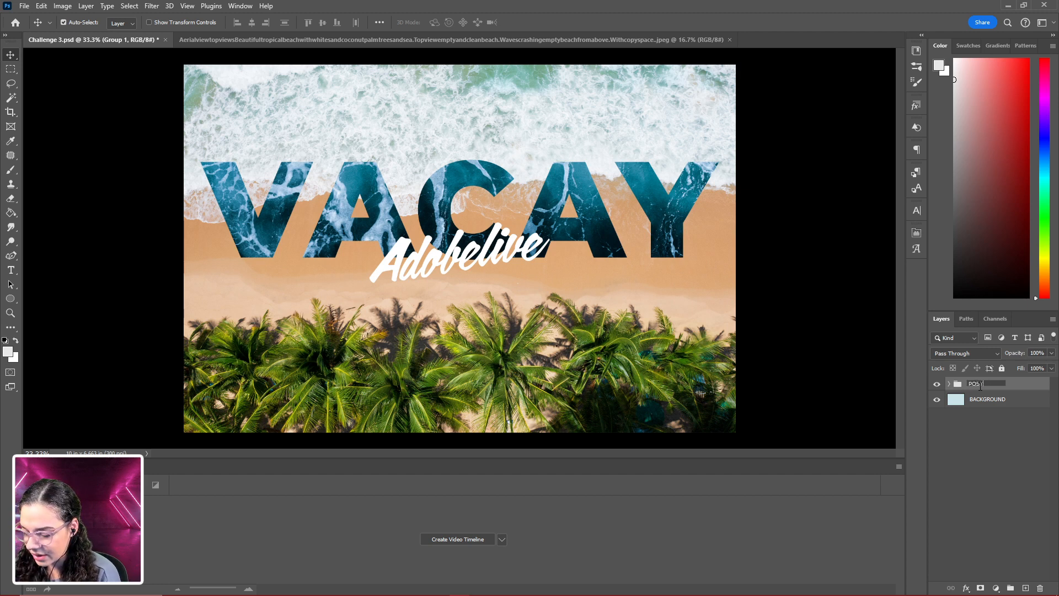
pyautogui.press('Return')
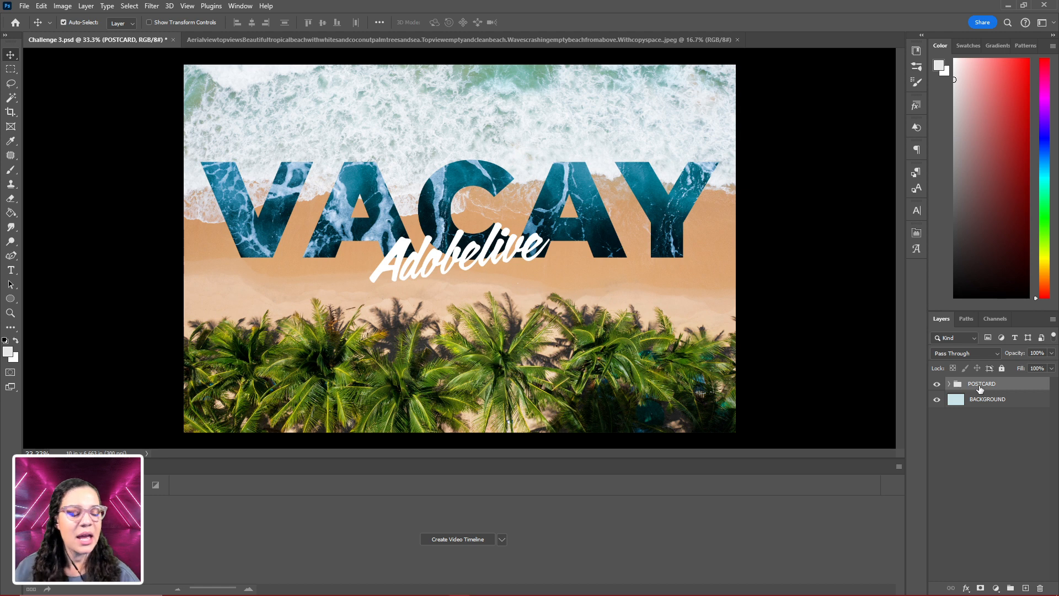
# - Hide the POSTCARD group and select the entire canvas on the BACKGROUND layer
pyautogui.click(937, 384)
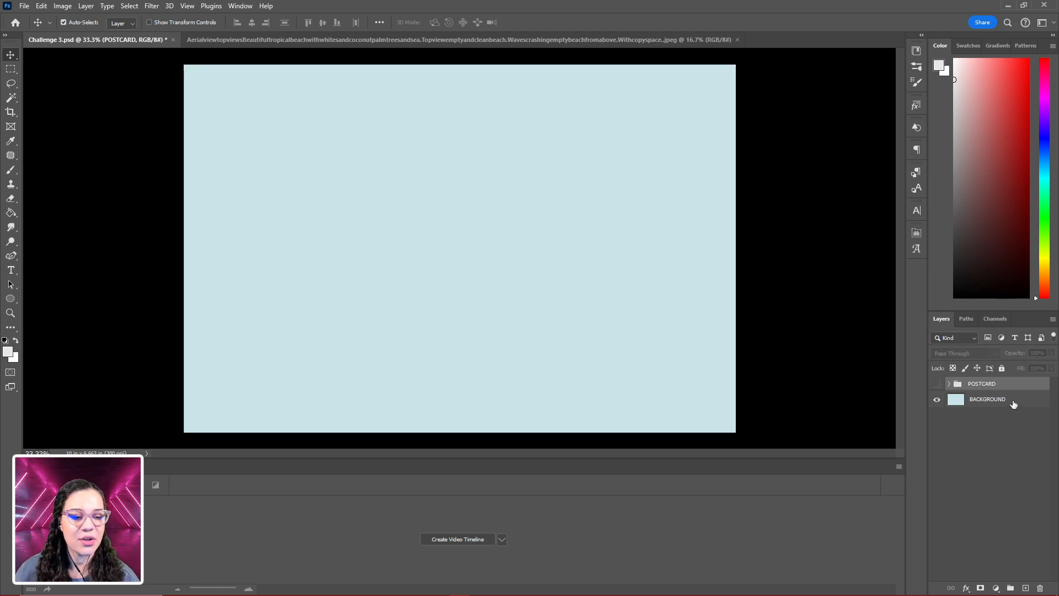
pyautogui.click(1014, 405)
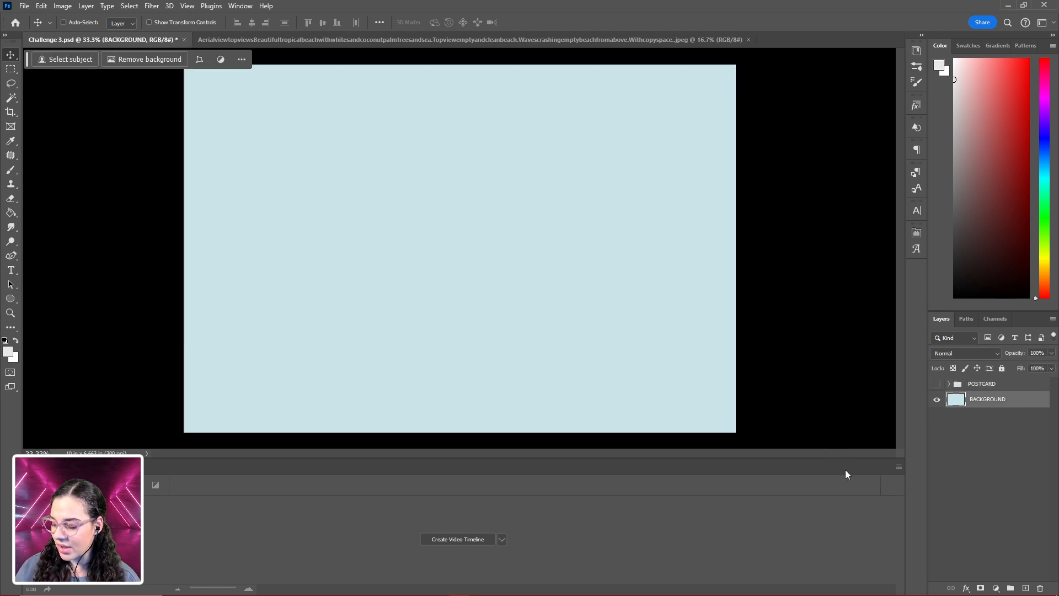
pyautogui.hotkey('ctrl', 'a')
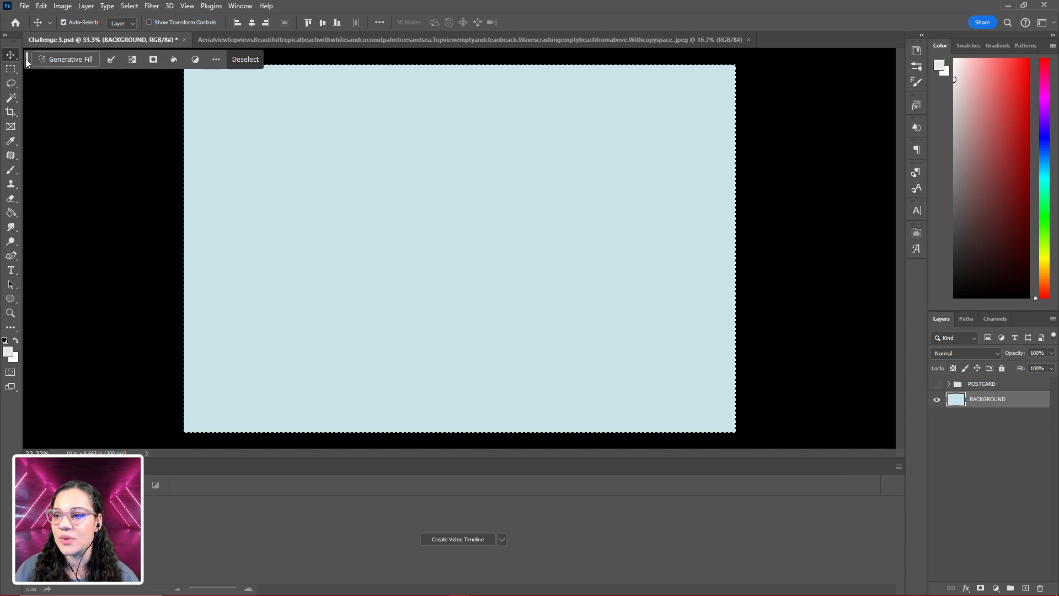
pyautogui.click(243, 7)
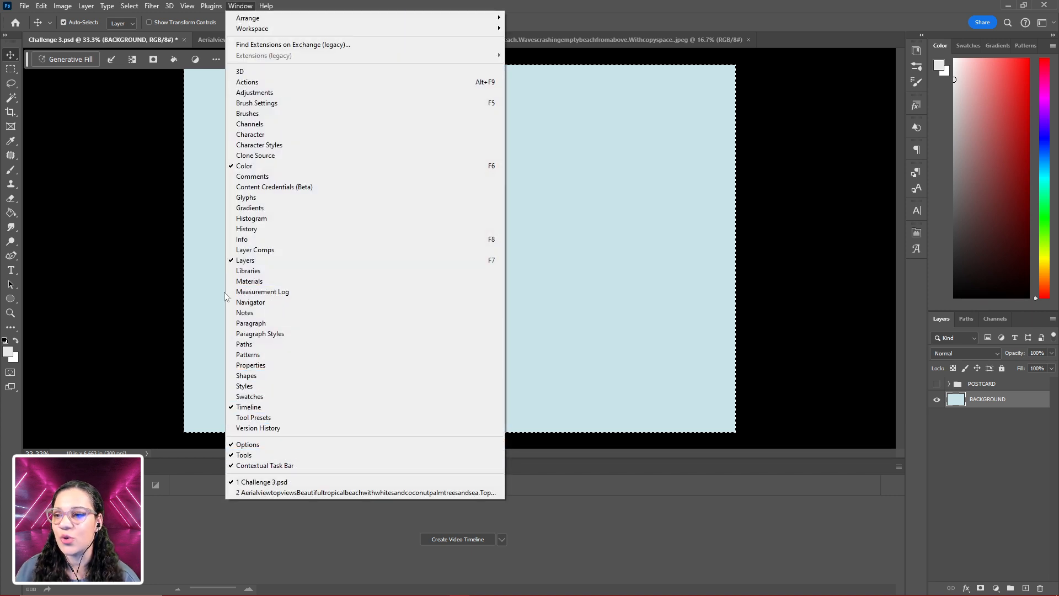
pyautogui.click(25, 59)
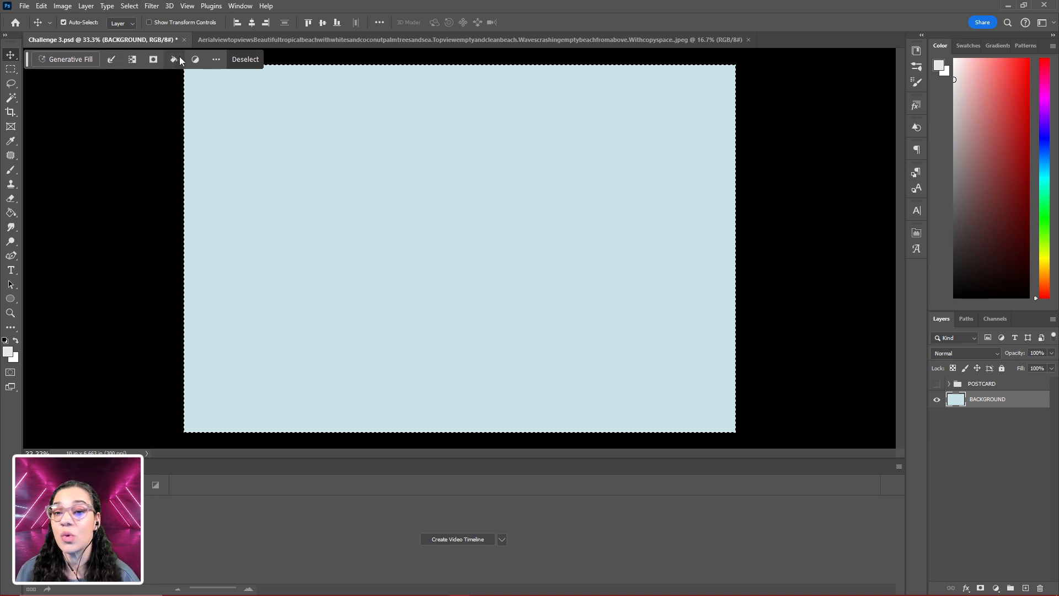
pyautogui.click(216, 59)
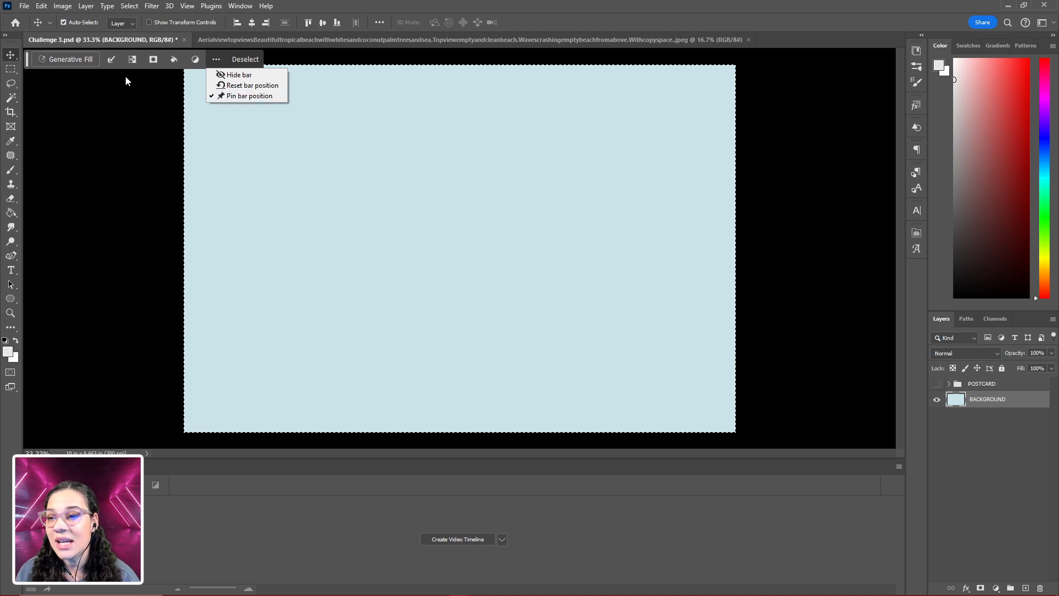
pyautogui.click(26, 55)
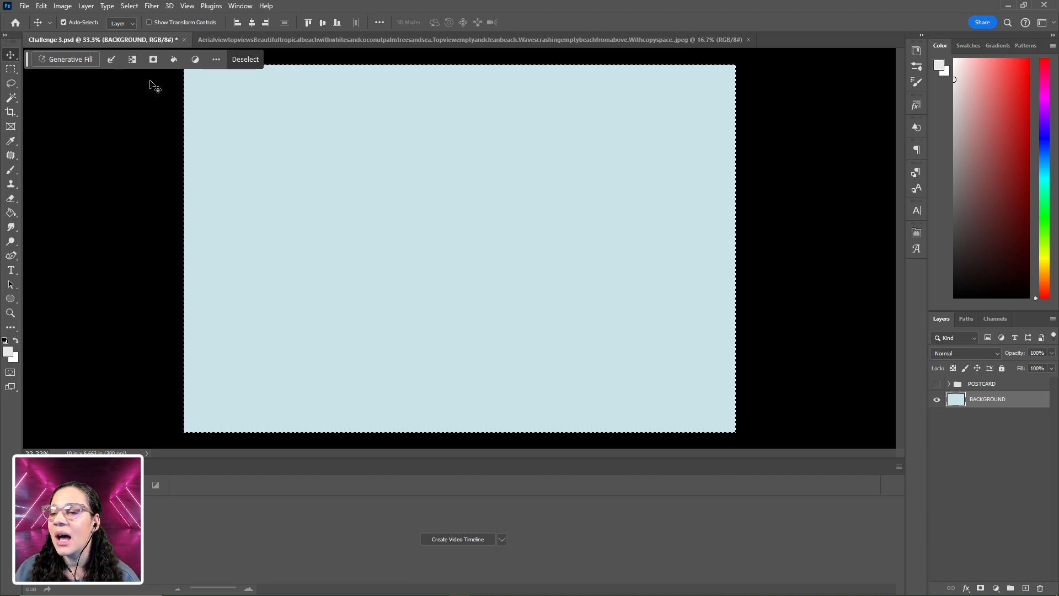
# - Run Generative Fill on the full-canvas selection with the prompt "BLUISH GREEN CRACHING OCEAN WAVES"
pyautogui.click(69, 59)
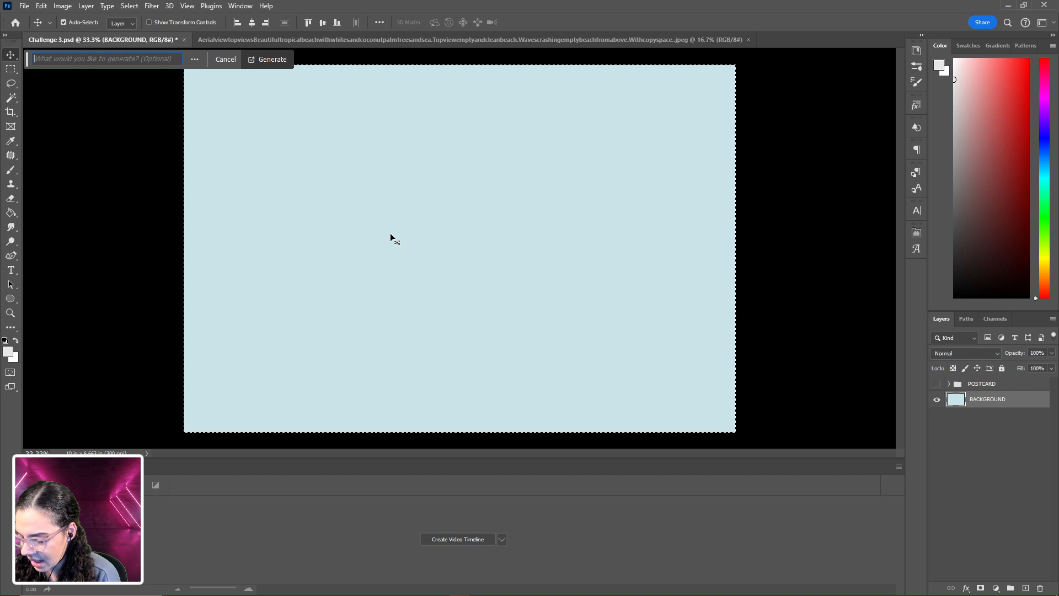
pyautogui.write('BlUISH ')
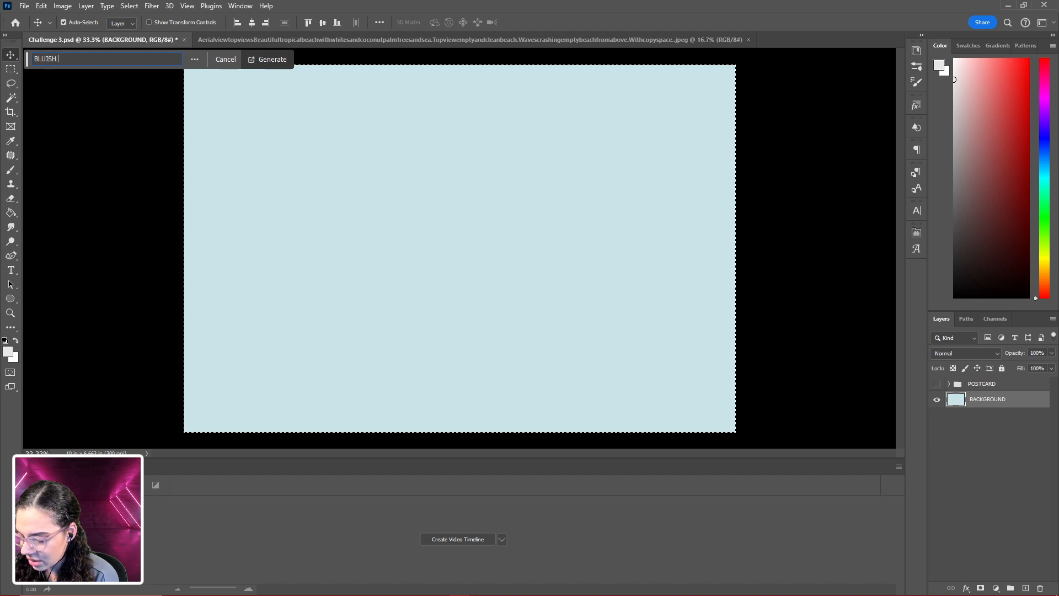
pyautogui.write('GREEN CRACHING OCEAN WAVES')
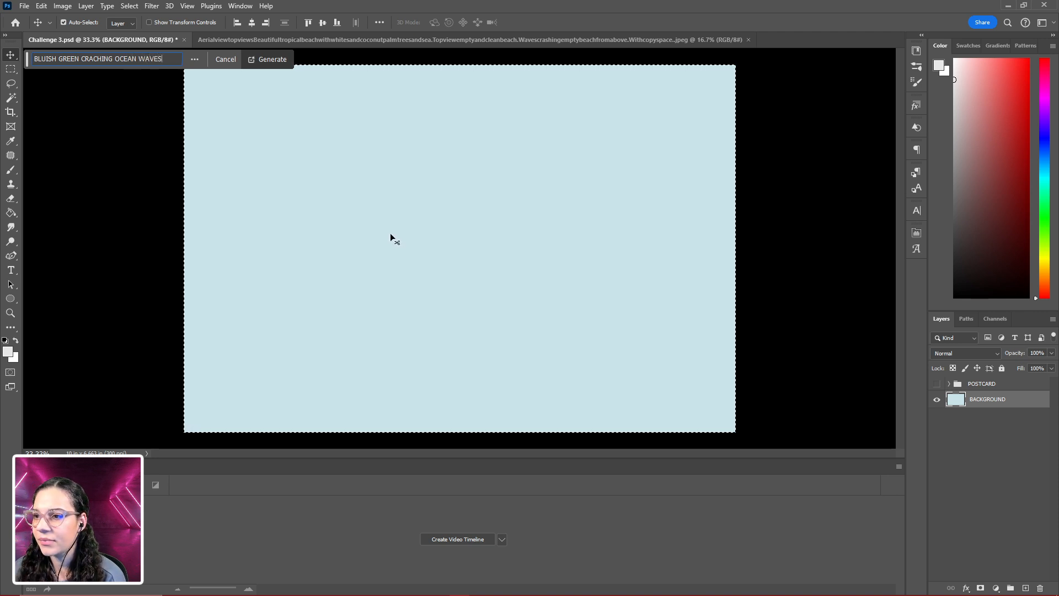
pyautogui.press('Return')
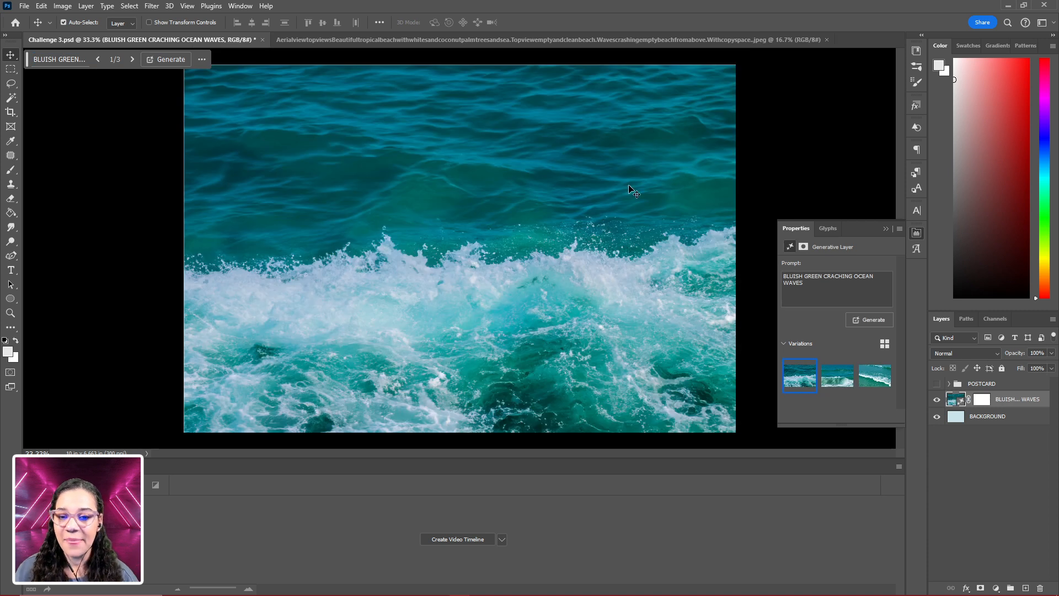
# - Compare the three generated ocean wave variations and return to the first one
pyautogui.click(837, 382)
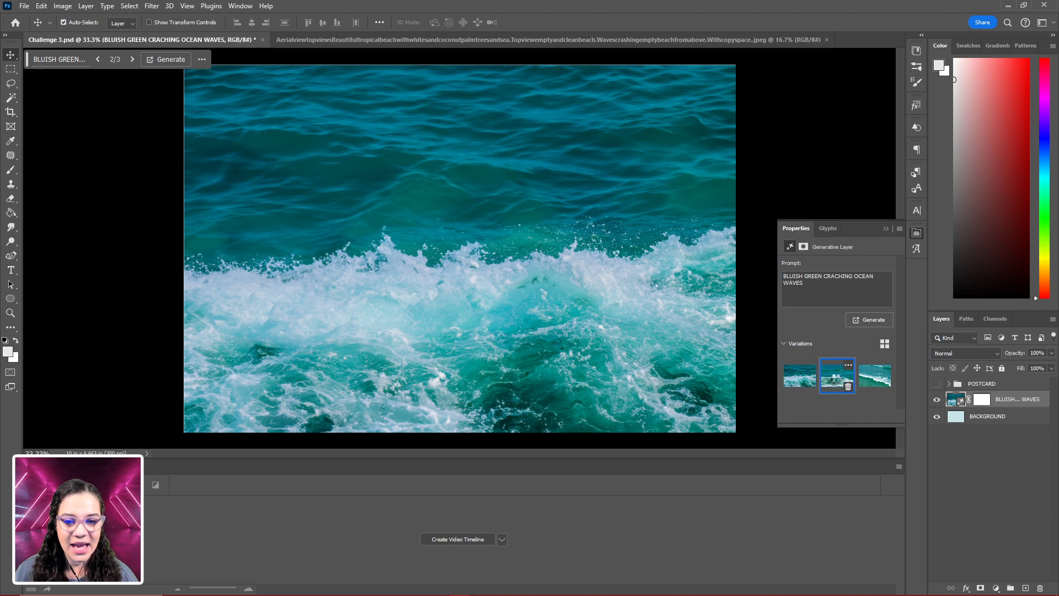
pyautogui.click(878, 379)
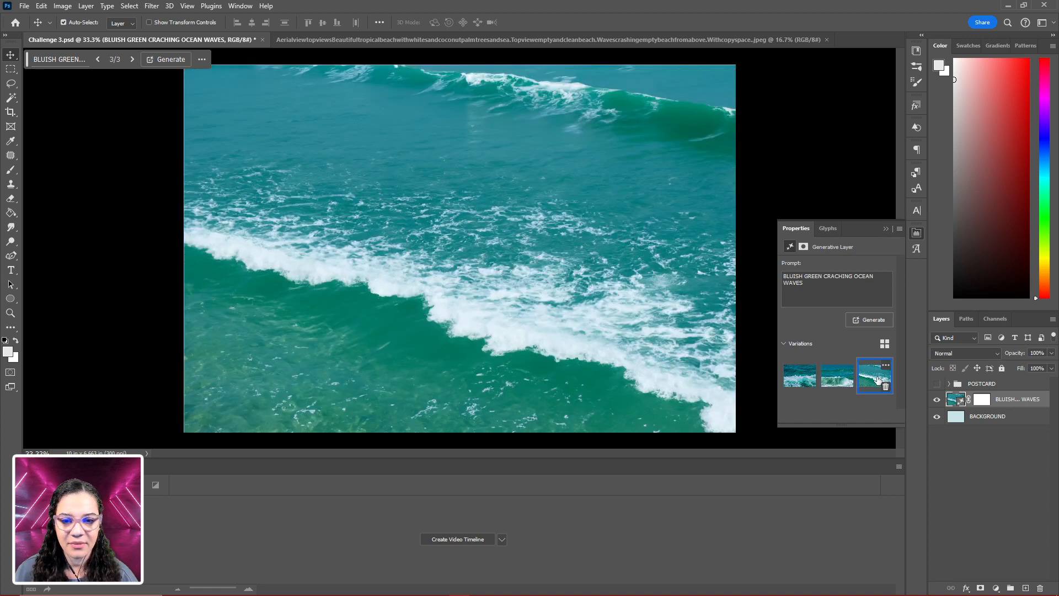
pyautogui.click(806, 383)
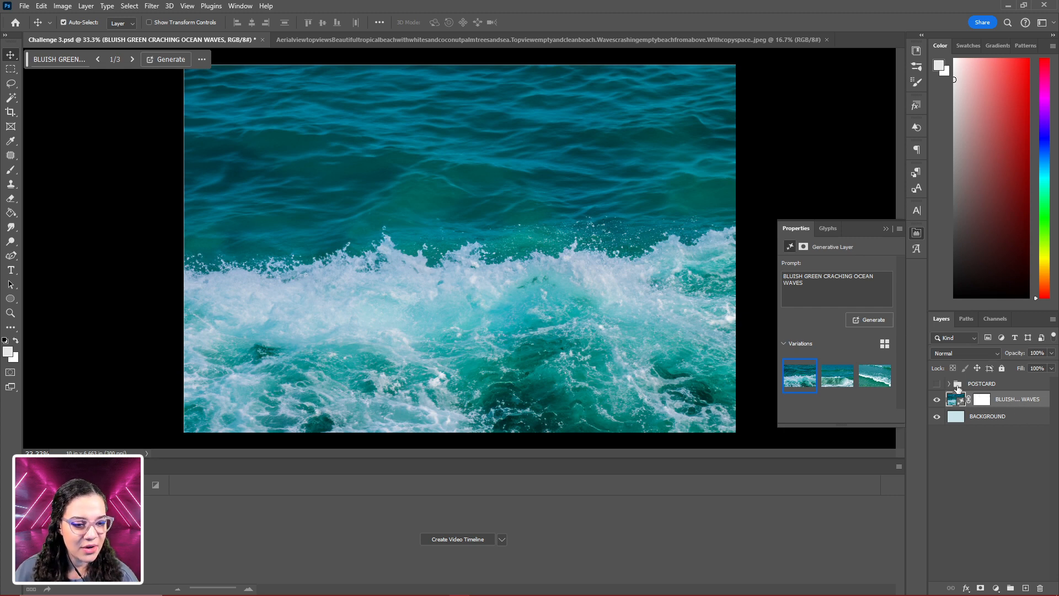
# - Show the POSTCARD group and move the generated ocean waves layer into it, directly below the Adobelive text
pyautogui.click(937, 385)
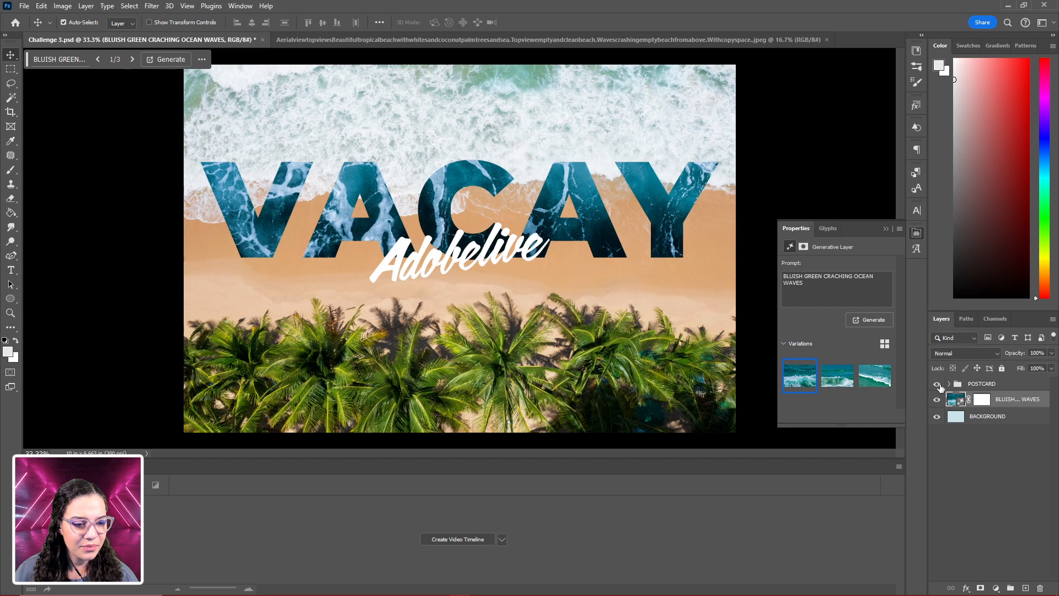
pyautogui.moveTo(1019, 405); pyautogui.dragTo(971, 387)
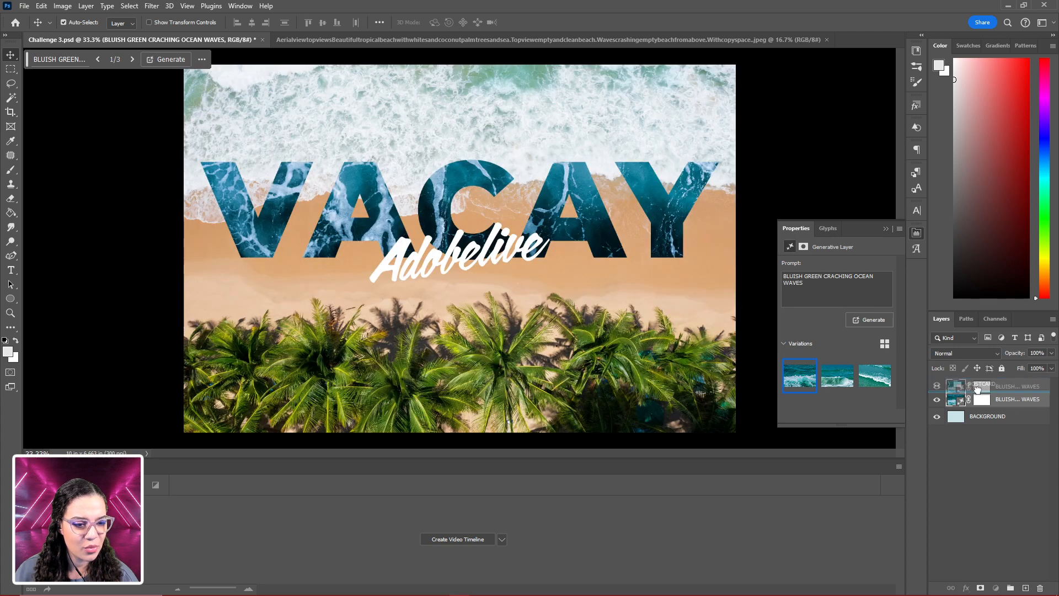
pyautogui.click(950, 385)
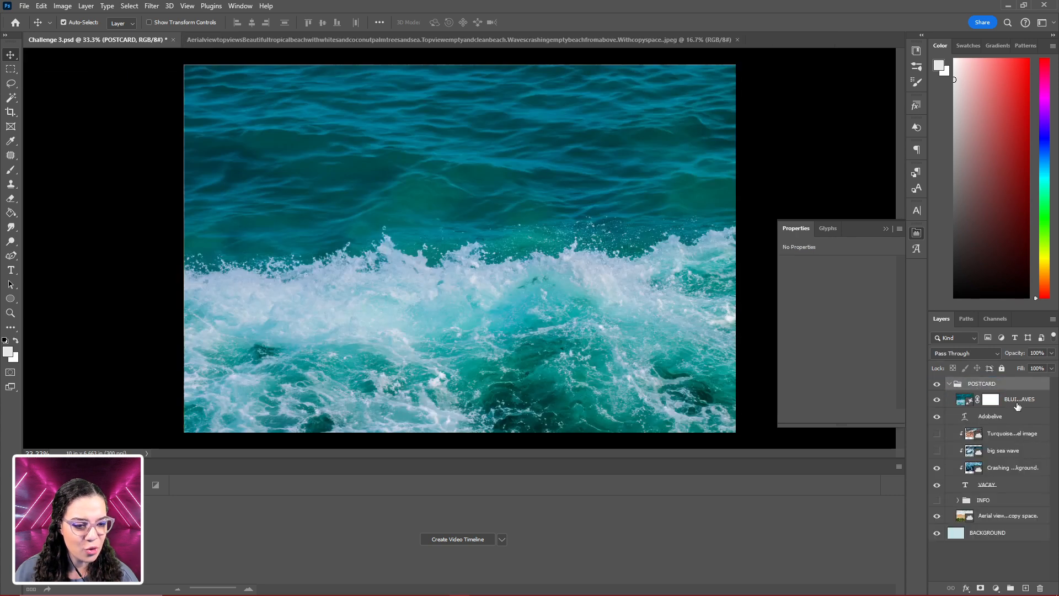
pyautogui.moveTo(1039, 402); pyautogui.dragTo(1032, 420)
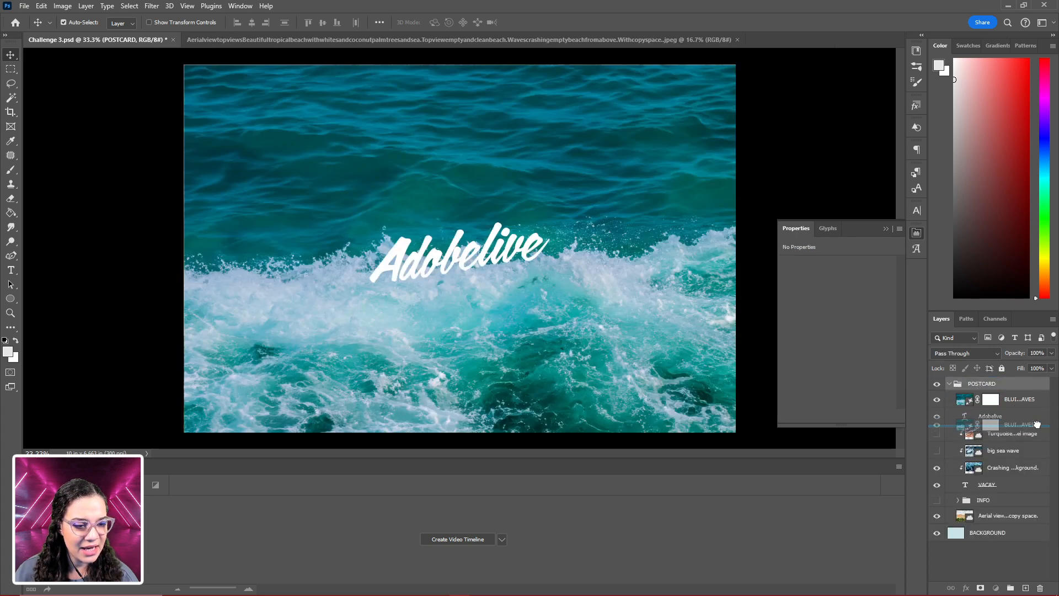
# - Clip the generated ocean waves layer to the VACAY text and move it up so the white foam fills the lower letters
pyautogui.rightClick(1035, 420)
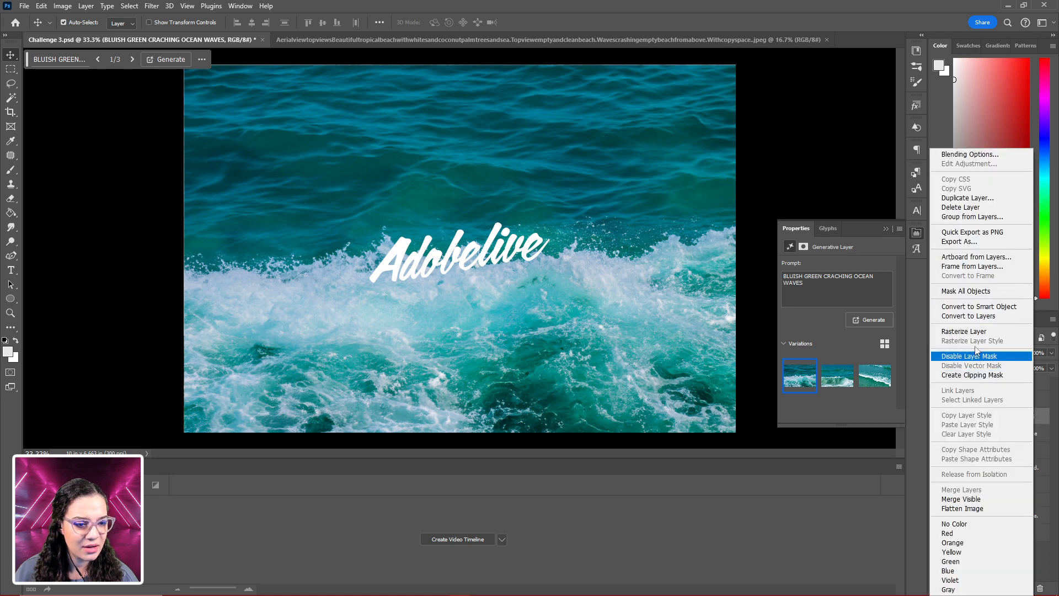
pyautogui.click(990, 375)
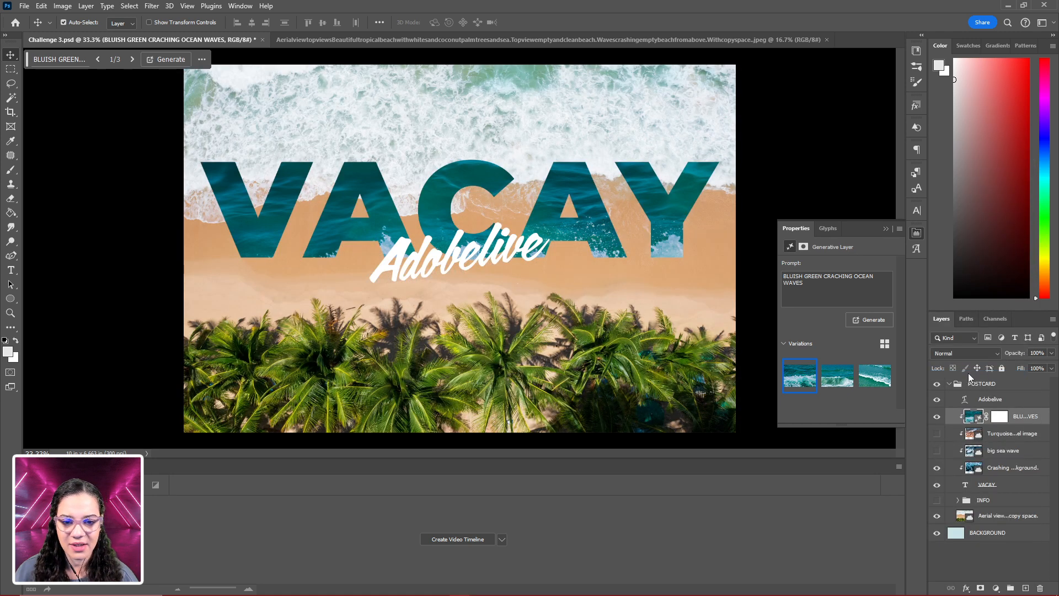
pyautogui.moveTo(559, 237); pyautogui.dragTo(556, 207)
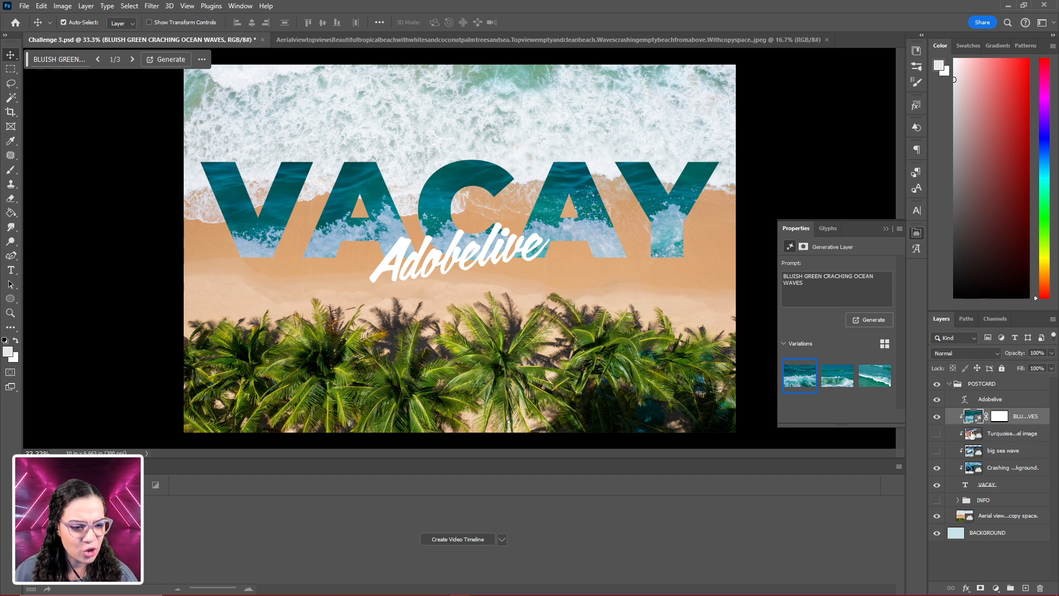
# - Collapse and hide the POSTCARD group, then select the whole canvas on the BACKGROUND layer
pyautogui.click(950, 385)
pyautogui.click(937, 384)
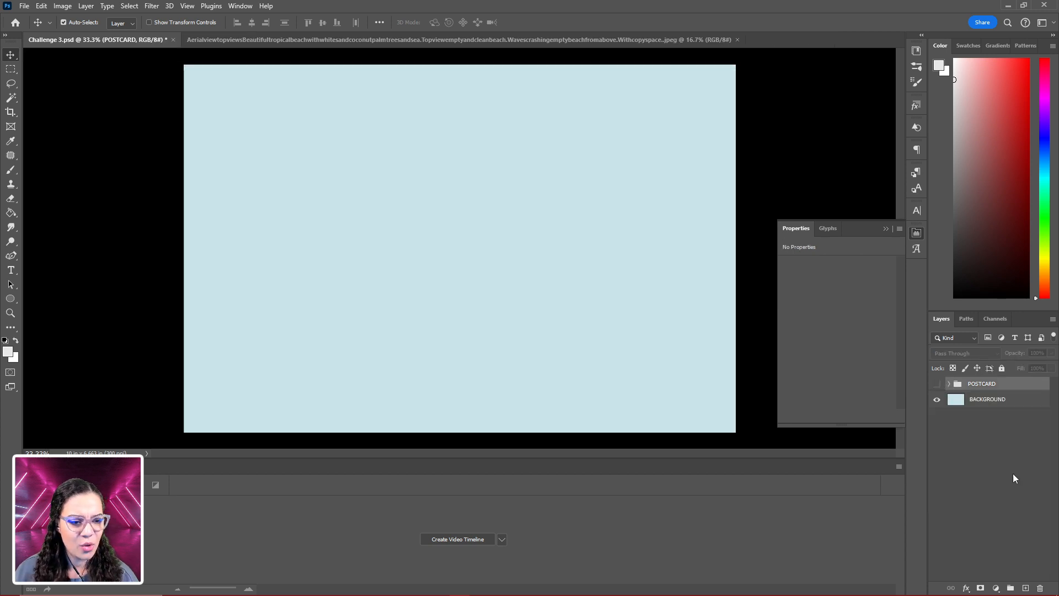
pyautogui.click(990, 400)
pyautogui.hotkey('ctrl', 'a')
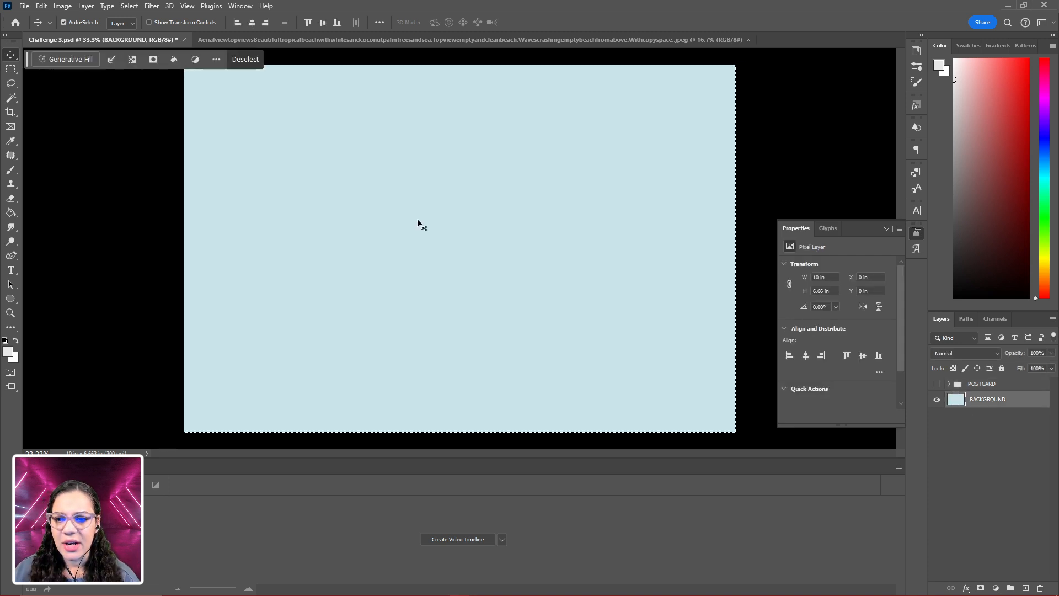
# - Run Generative Fill on the selected canvas with the prompt "VIEW OF BEACH SAND WITH THE TIDE ROLLING IN"
pyautogui.click(71, 58)
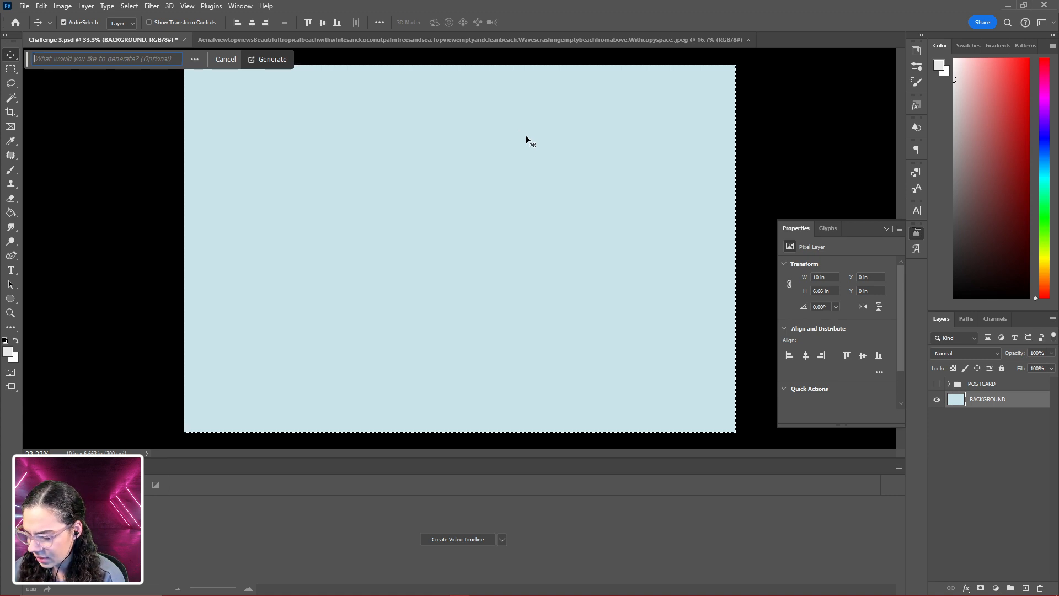
pyautogui.write('VIEW')
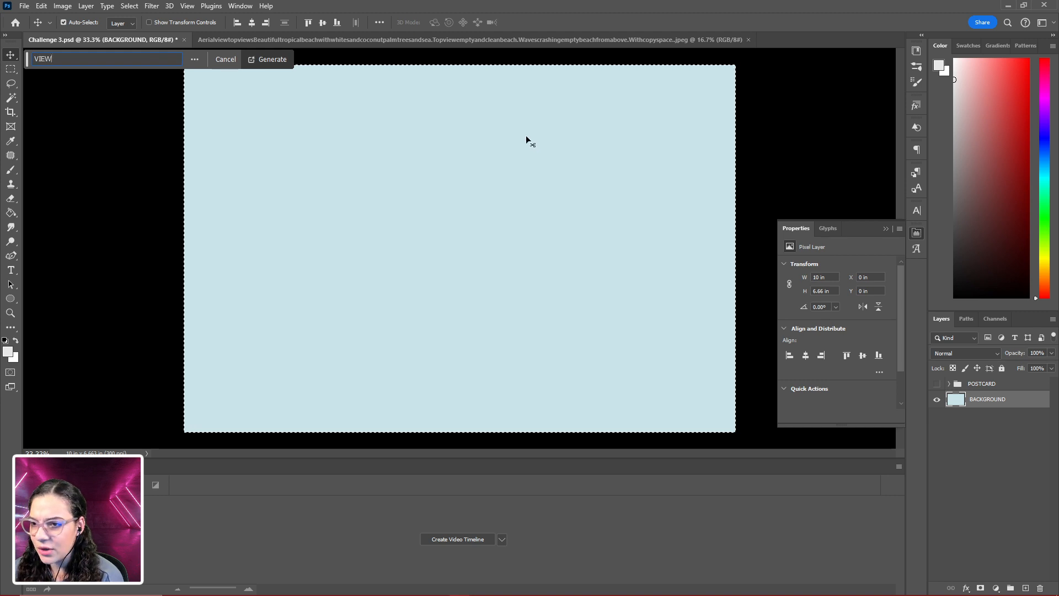
pyautogui.write(' OF BEAC')
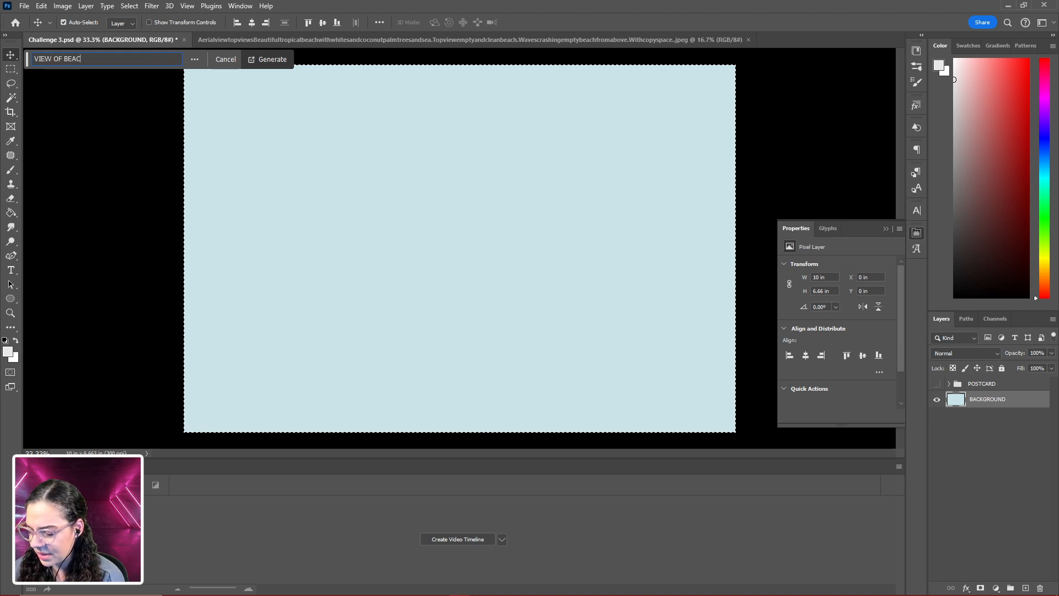
pyautogui.write('H SAND W')
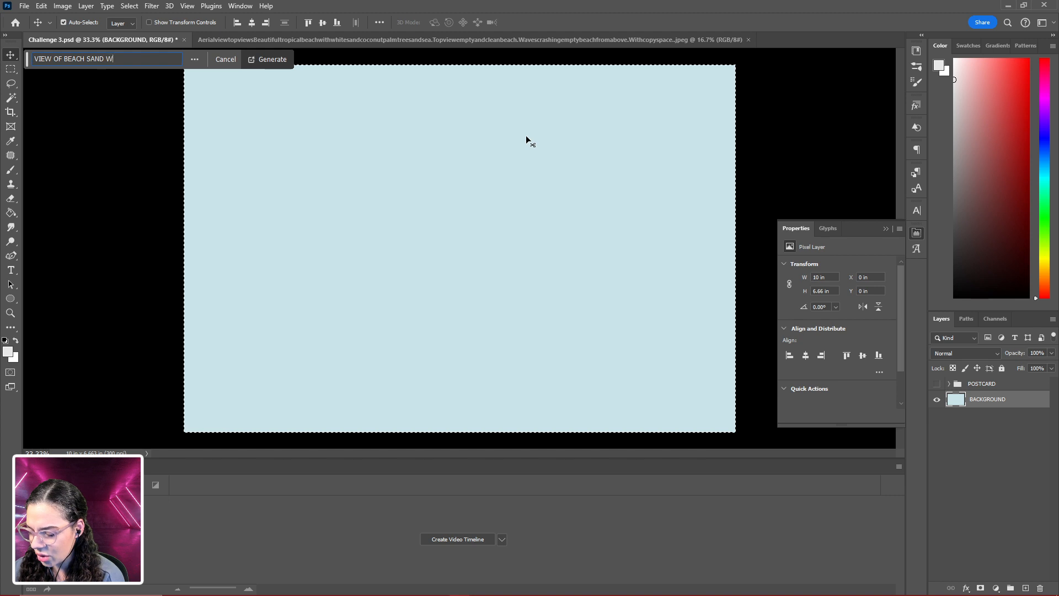
pyautogui.write('ITH THE TIDE RO')
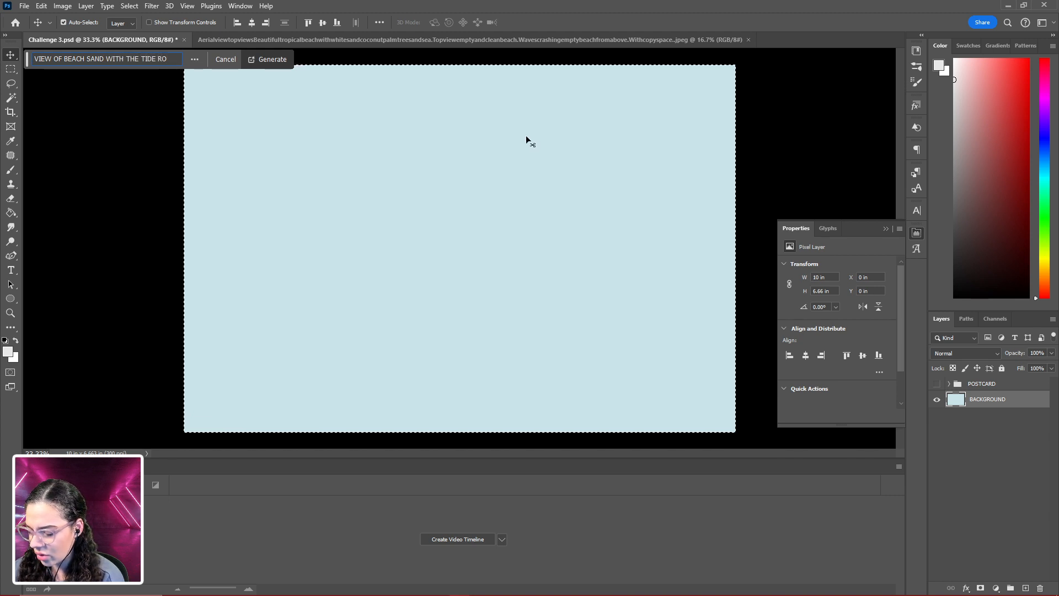
pyautogui.write('LLING IN')
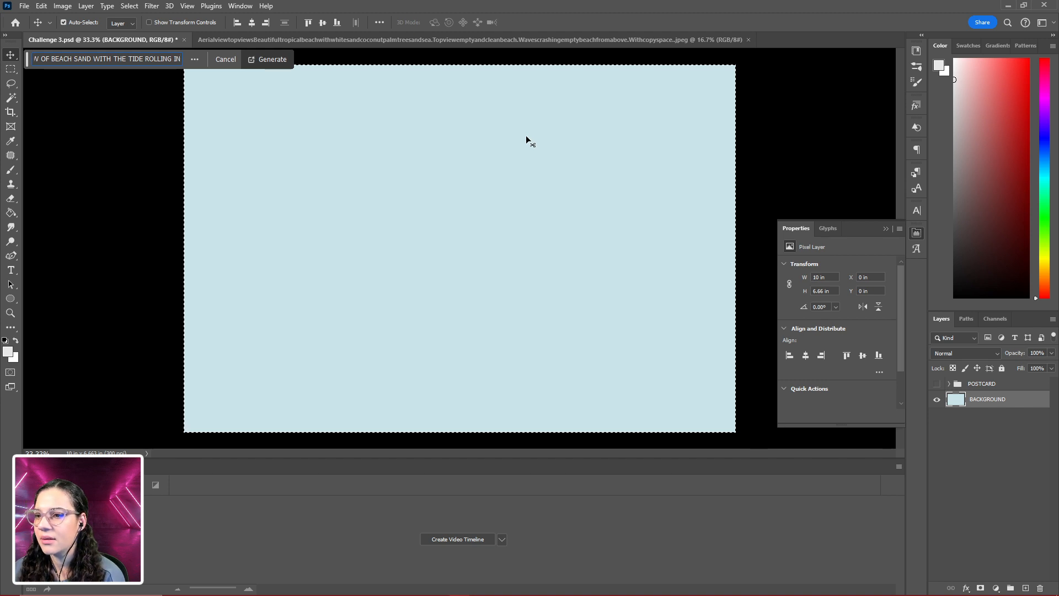
pyautogui.press('Return')
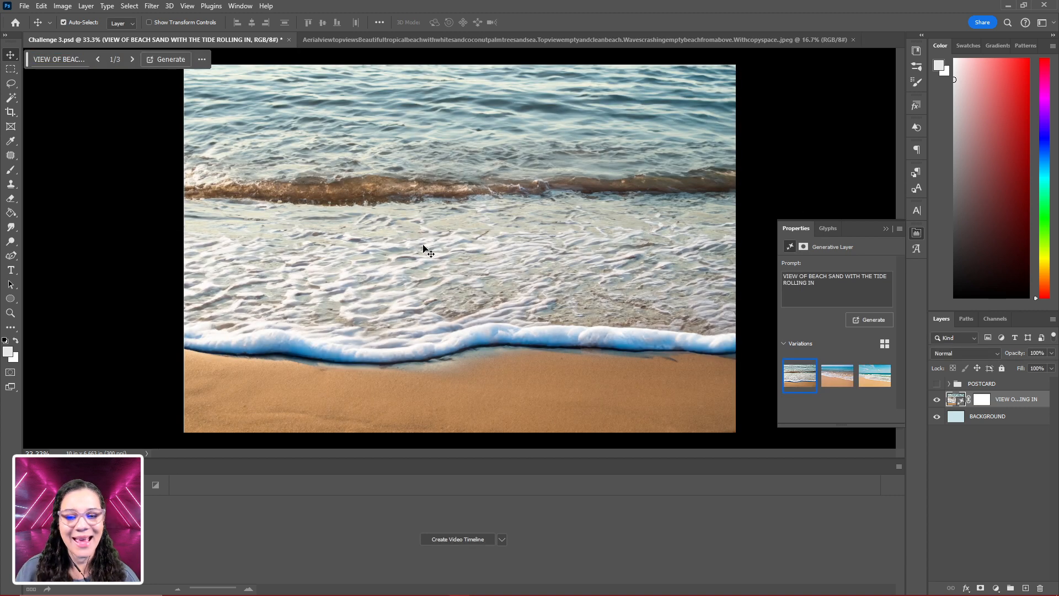
# - Compare the three generated variations of the beach sand and tide fill
pyautogui.moveTo(871, 380)
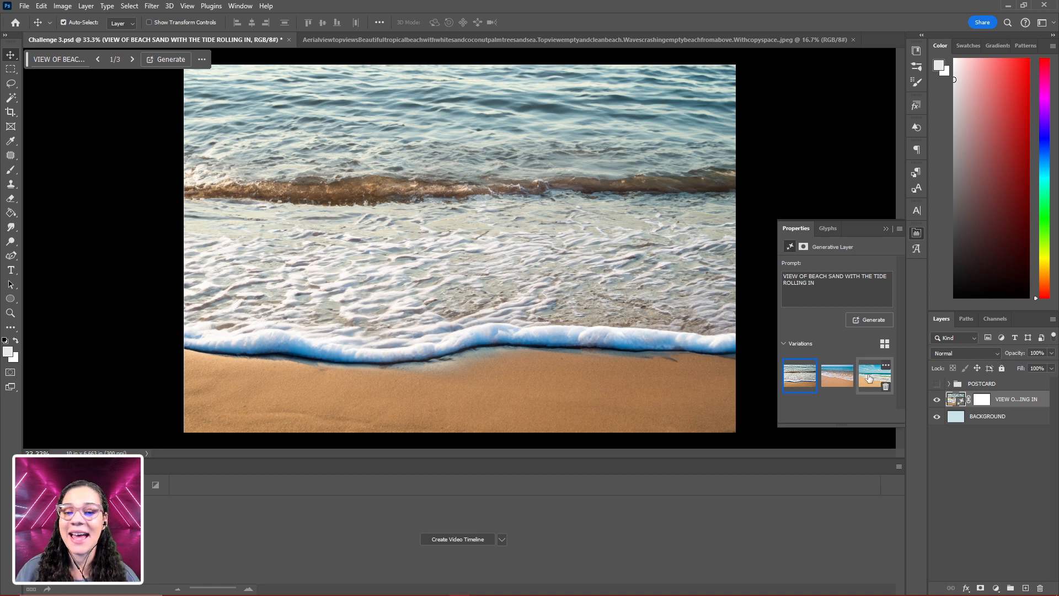
pyautogui.moveTo(836, 381)
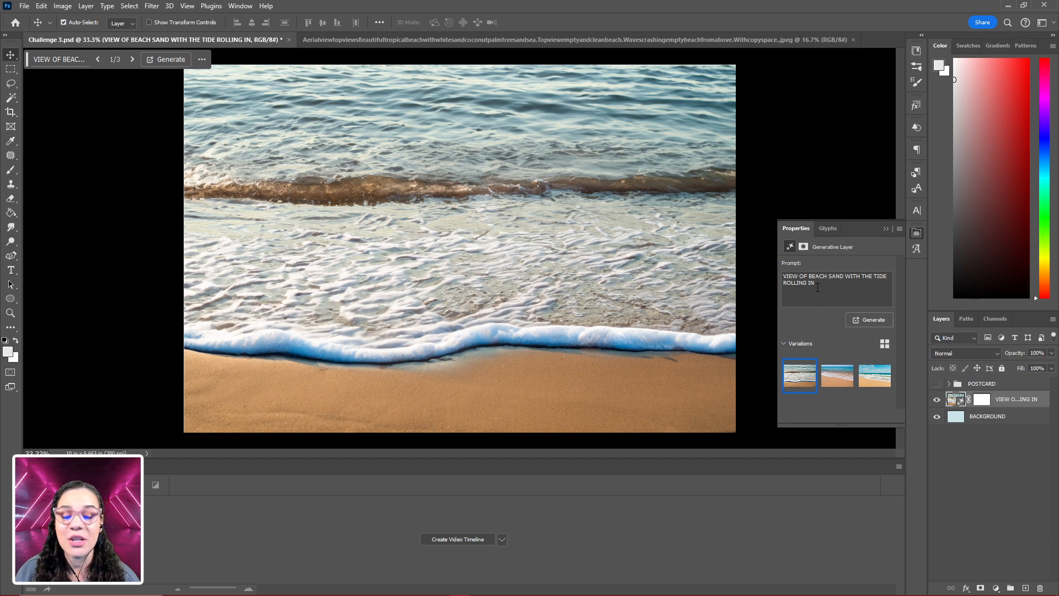
pyautogui.click(836, 380)
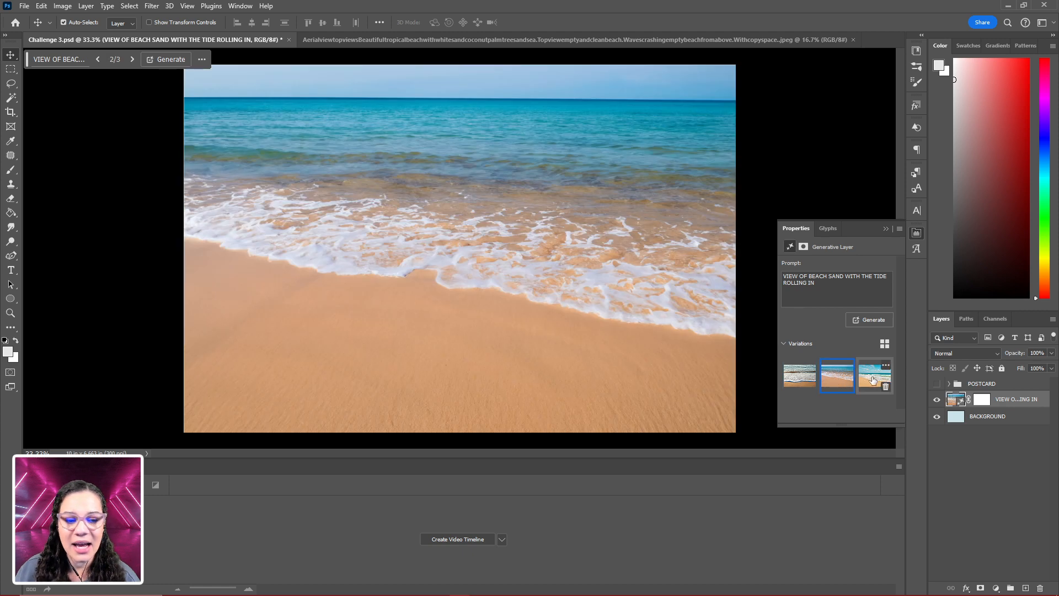
pyautogui.click(873, 380)
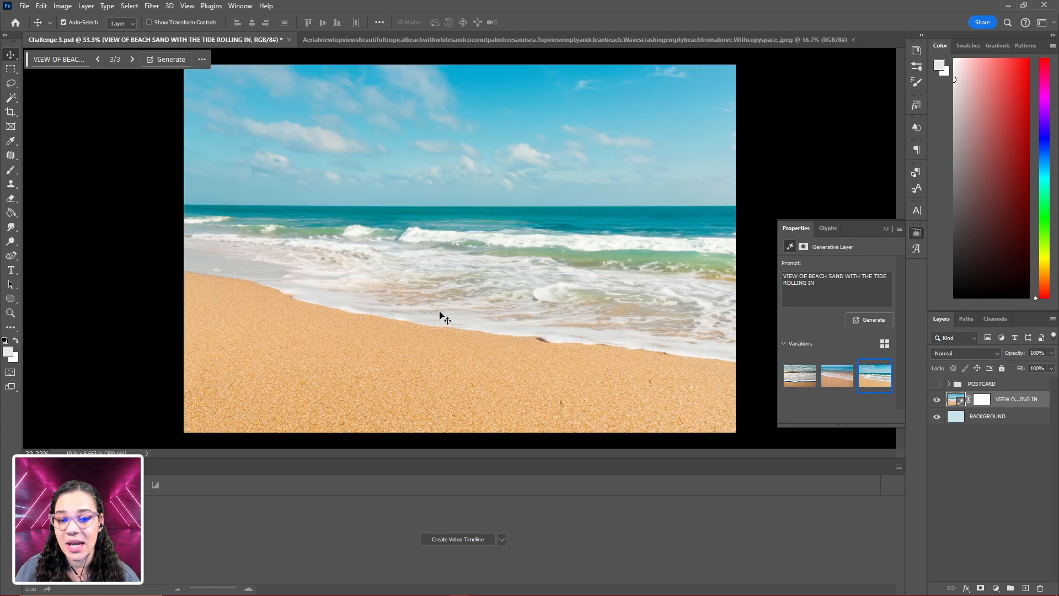
pyautogui.click(802, 382)
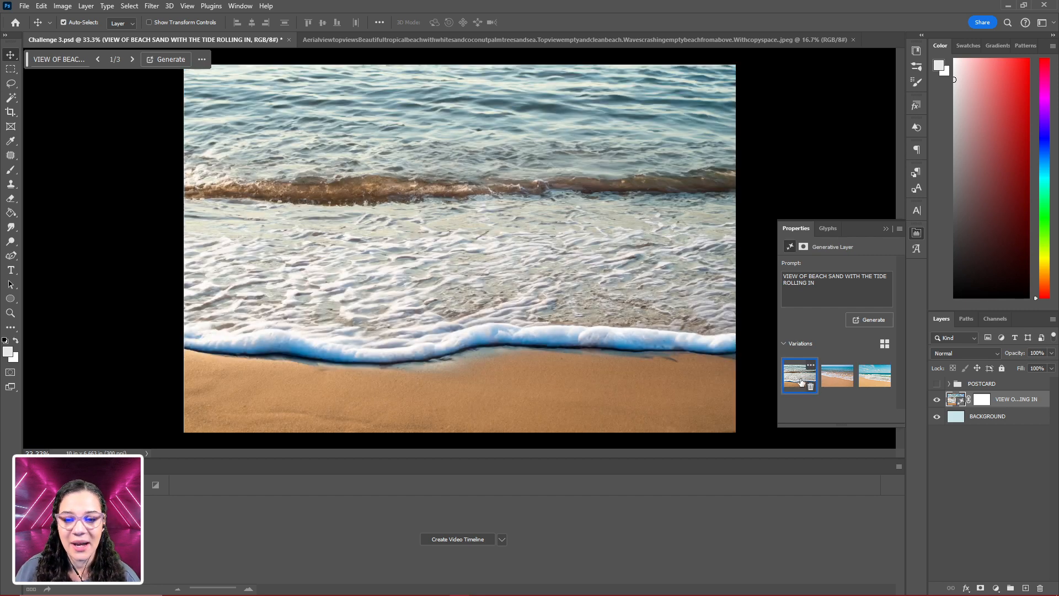
pyautogui.click(875, 377)
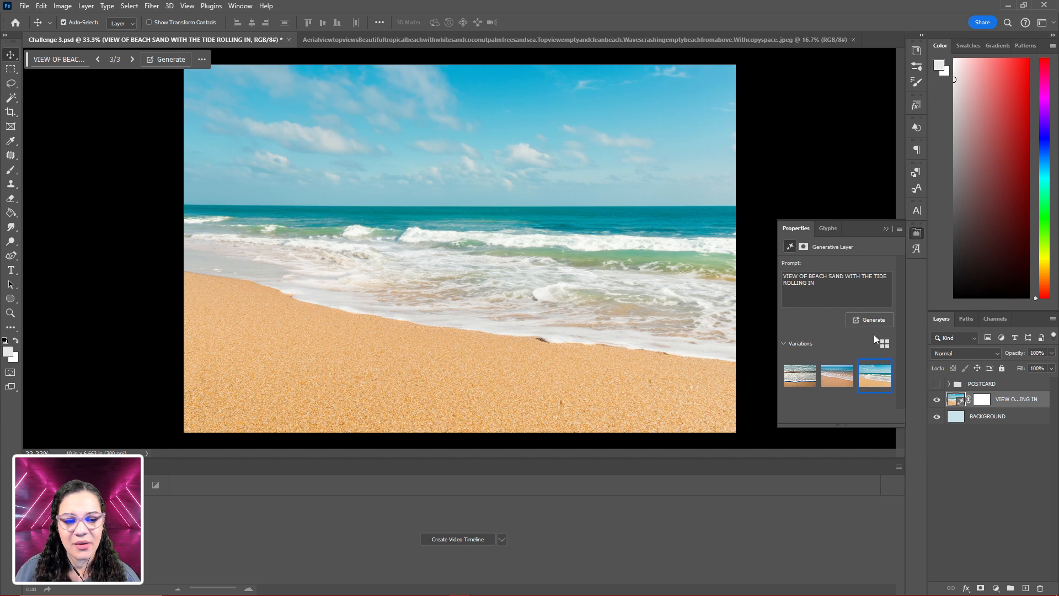
# - Generate more variations from the same tide prompt and preview the new second and third results
pyautogui.click(869, 319)
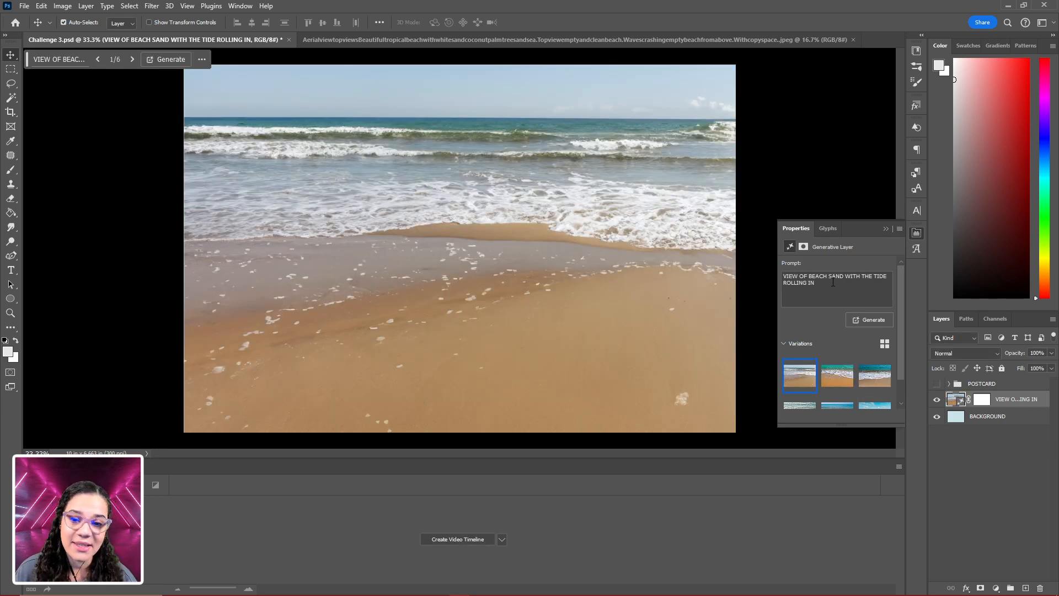
pyautogui.click(836, 380)
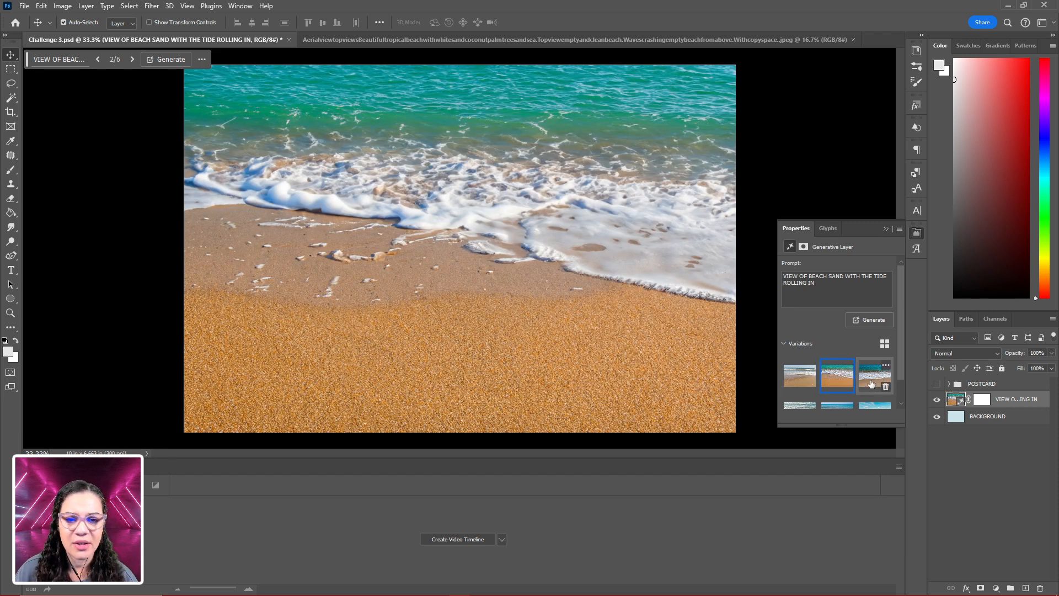
pyautogui.click(871, 384)
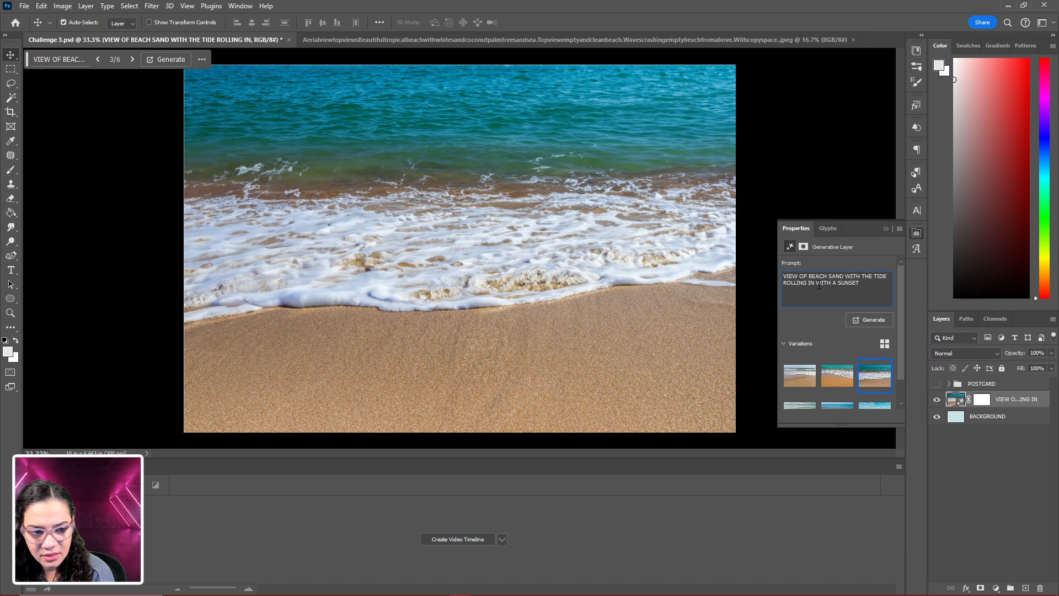
# - Add "WITH A SUNSET IN THE BACKGROUND" to the prompt, generate, and choose the variation with pink and orange clouds
pyautogui.write('BACK')
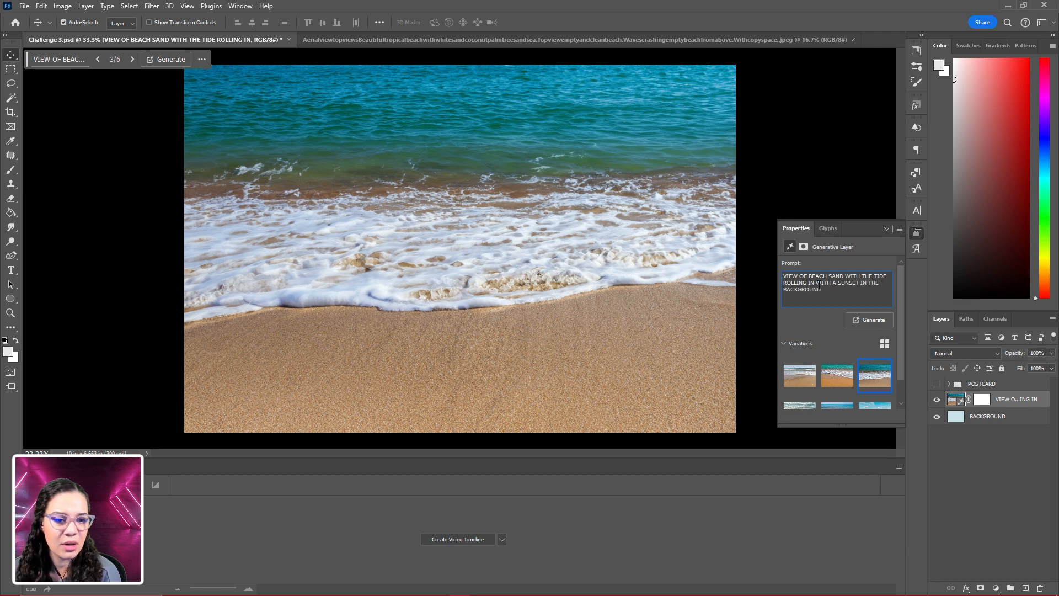
pyautogui.write('GROUND')
pyautogui.press('Return')
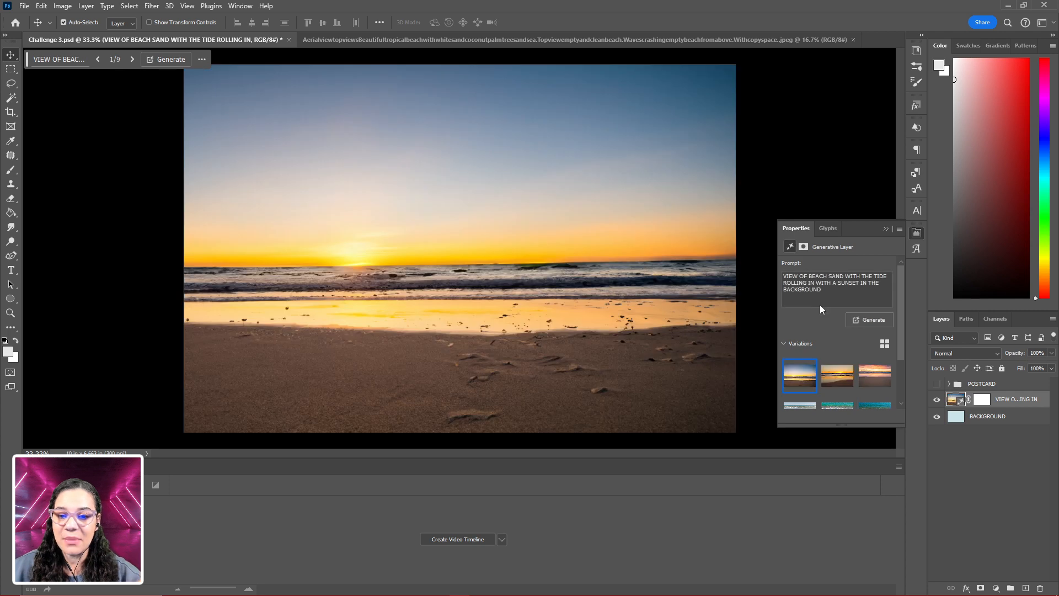
pyautogui.click(871, 379)
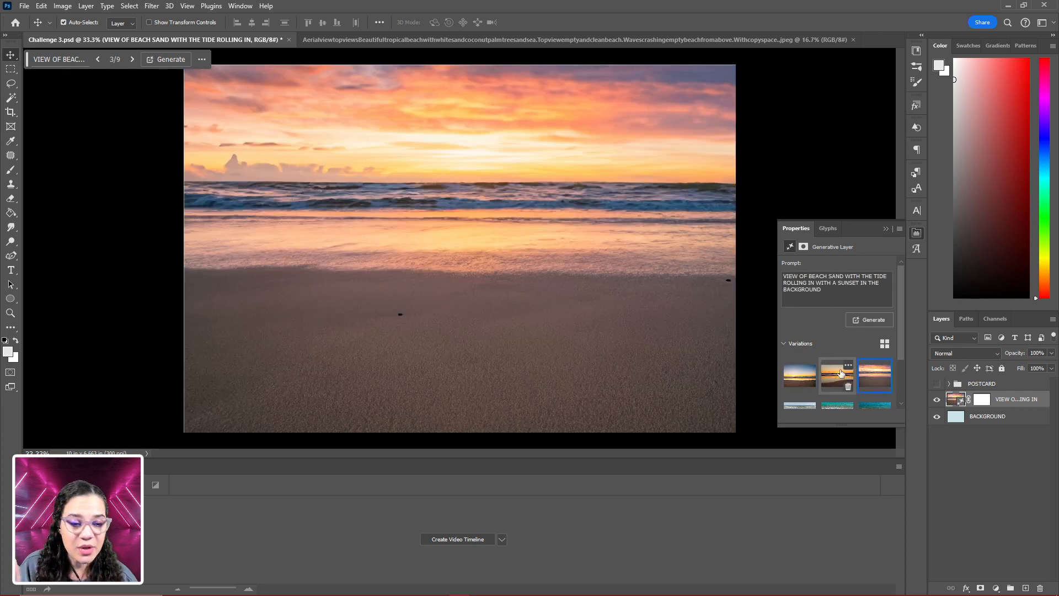
pyautogui.moveTo(884, 385)
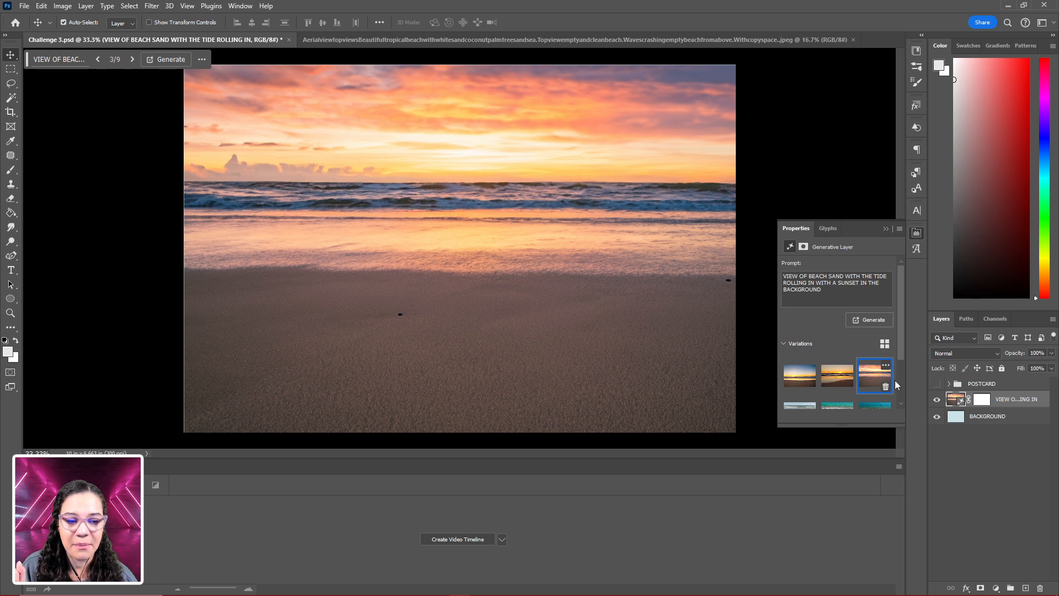
pyautogui.scroll(-1, 859, 390)
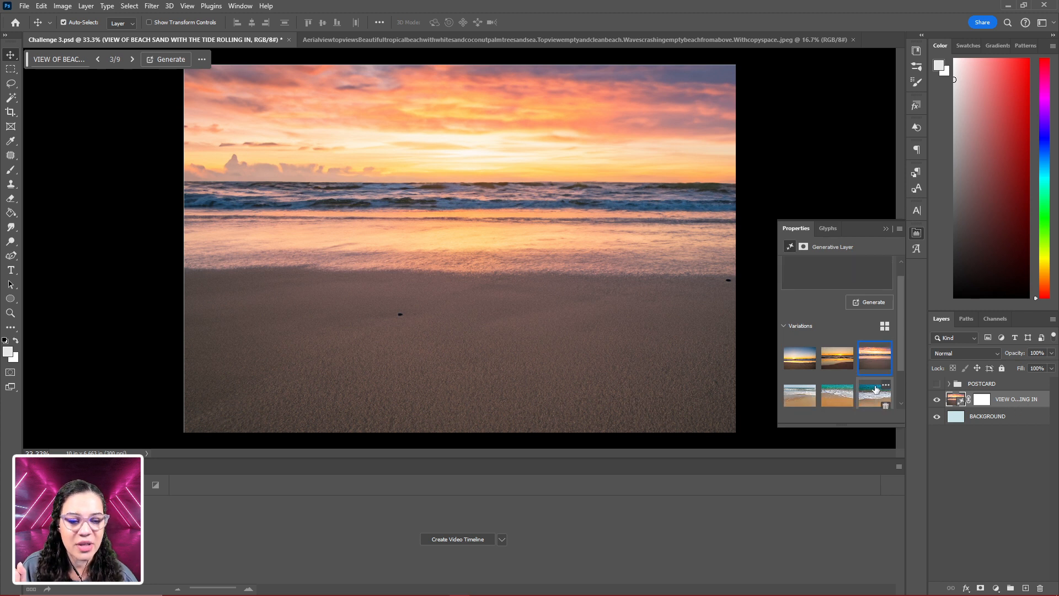
pyautogui.scroll(-2, 876, 386)
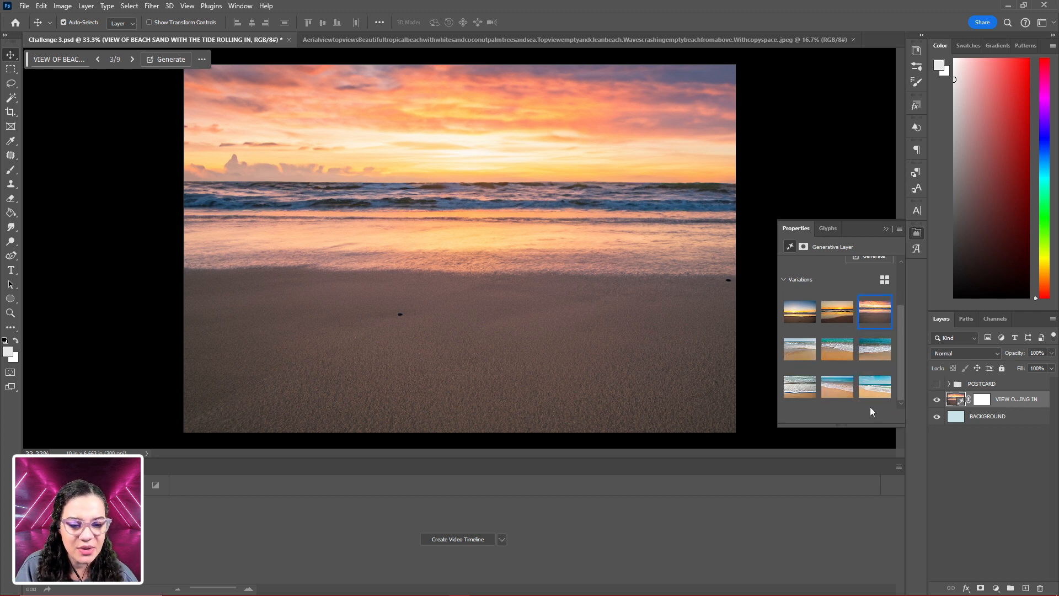
pyautogui.scroll(2, 863, 369)
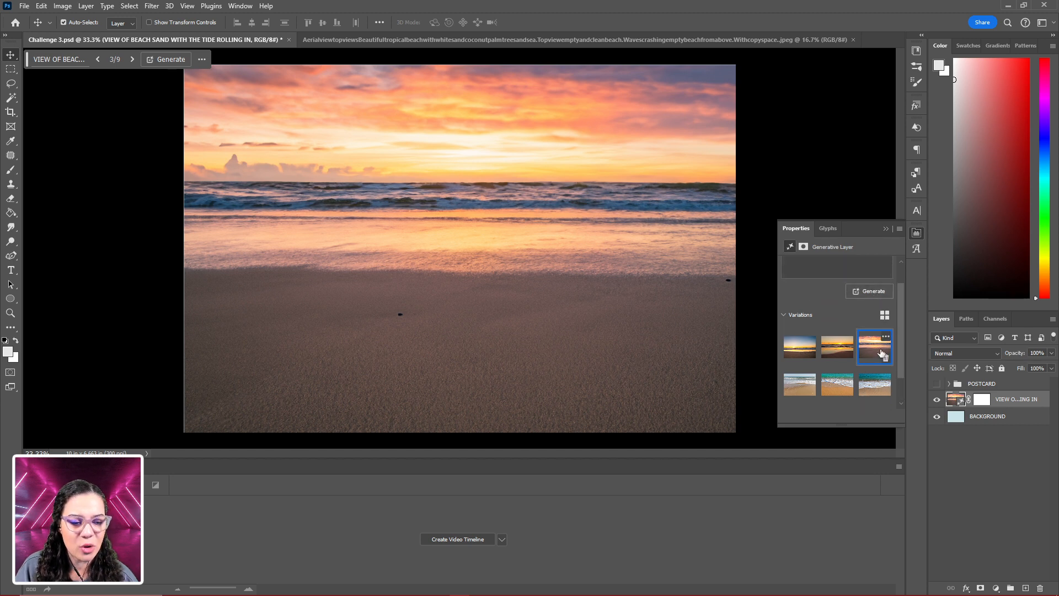
# - Move the sunset beach layer into the visible POSTCARD group below the Adobelive text and clip it to the VACAY text
pyautogui.moveTo(1021, 401); pyautogui.dragTo(1002, 386)
pyautogui.click(955, 382)
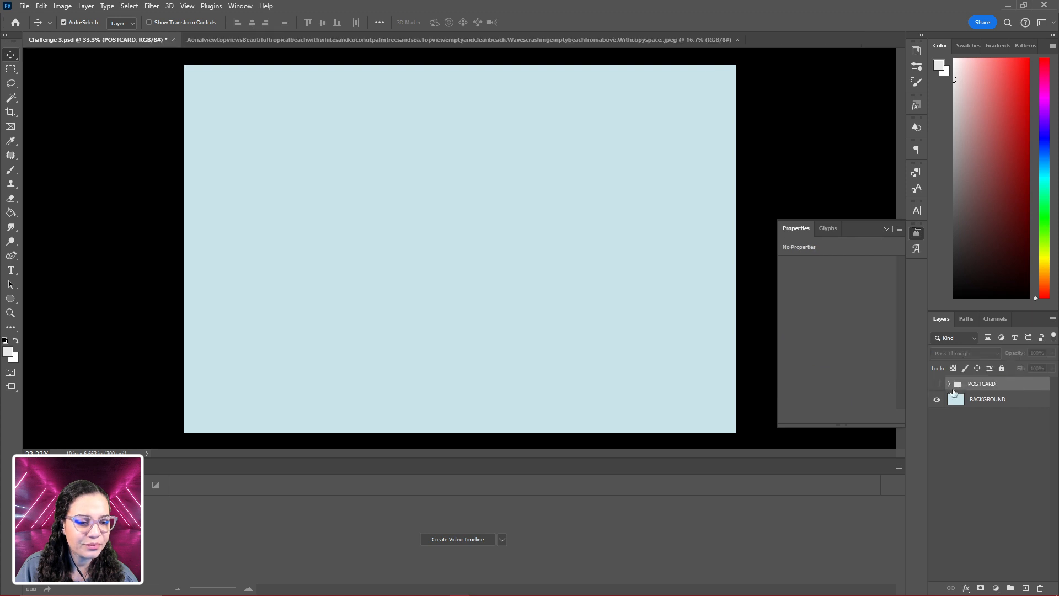
pyautogui.click(937, 383)
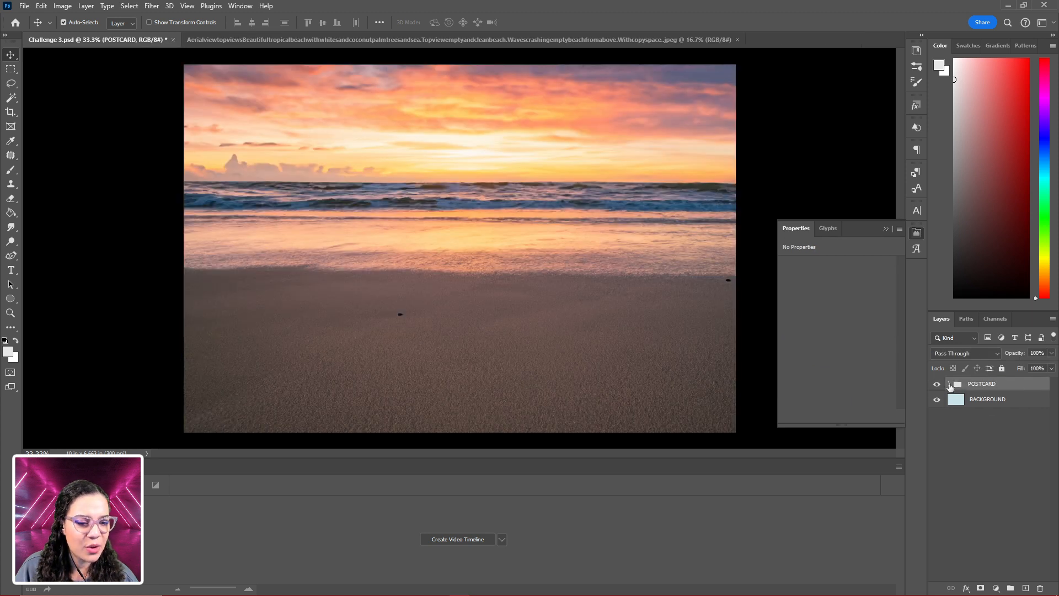
pyautogui.click(949, 384)
pyautogui.moveTo(1025, 401); pyautogui.dragTo(1025, 424)
pyautogui.rightClick(1025, 418)
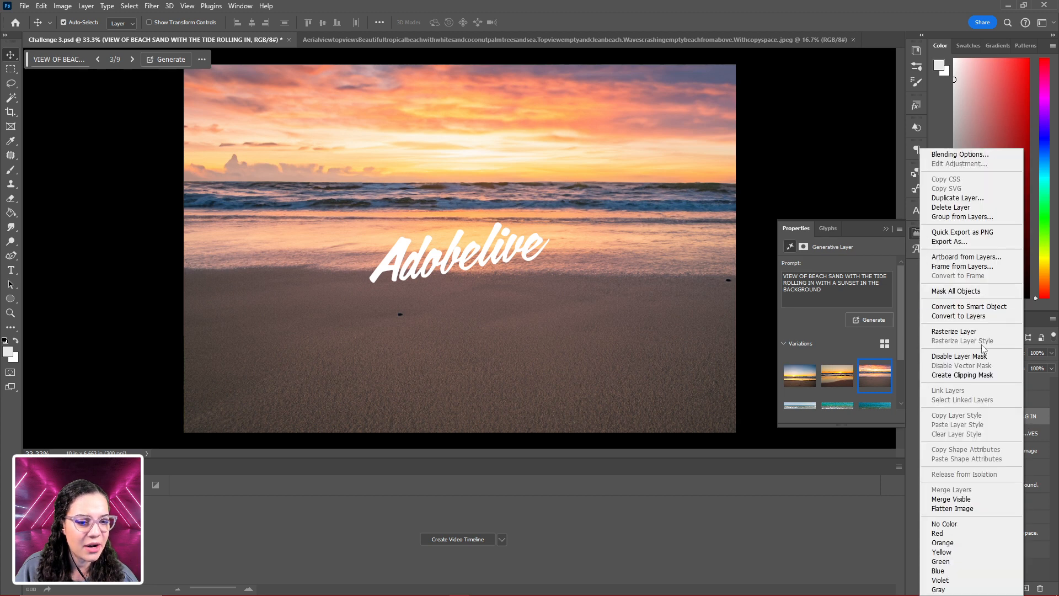
pyautogui.click(974, 376)
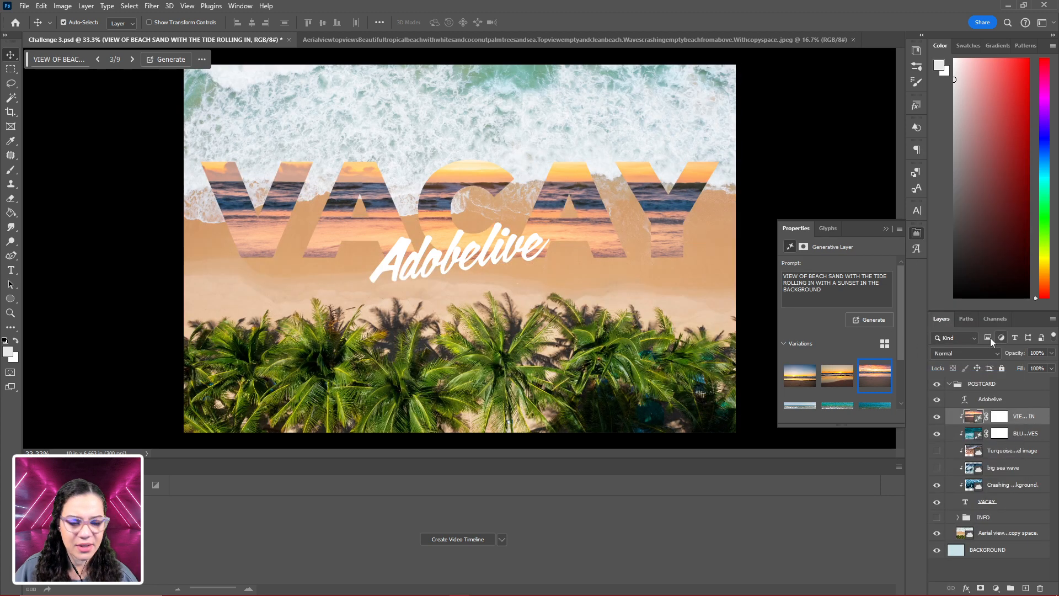
# - Try repositioning the sunset beach image inside the VACAY letters, then delete that layer
pyautogui.moveTo(607, 240)
pyautogui.mouseDown()
pyautogui.moveTo(602, 176)
pyautogui.moveTo(611, 339)
pyautogui.moveTo(618, 185)
pyautogui.moveTo(621, 232)
pyautogui.mouseUp()
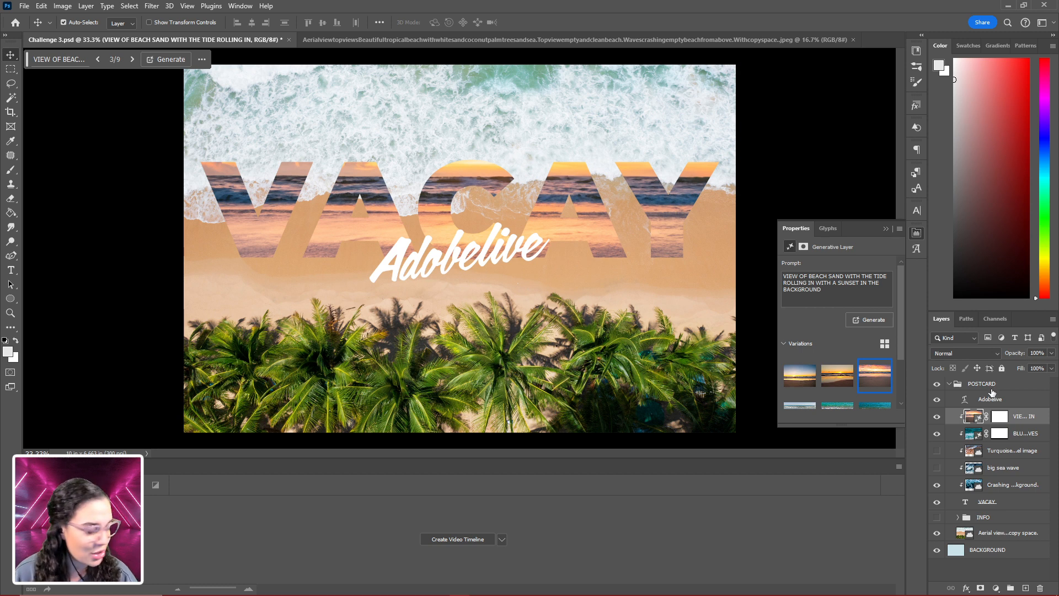
pyautogui.press('Delete')
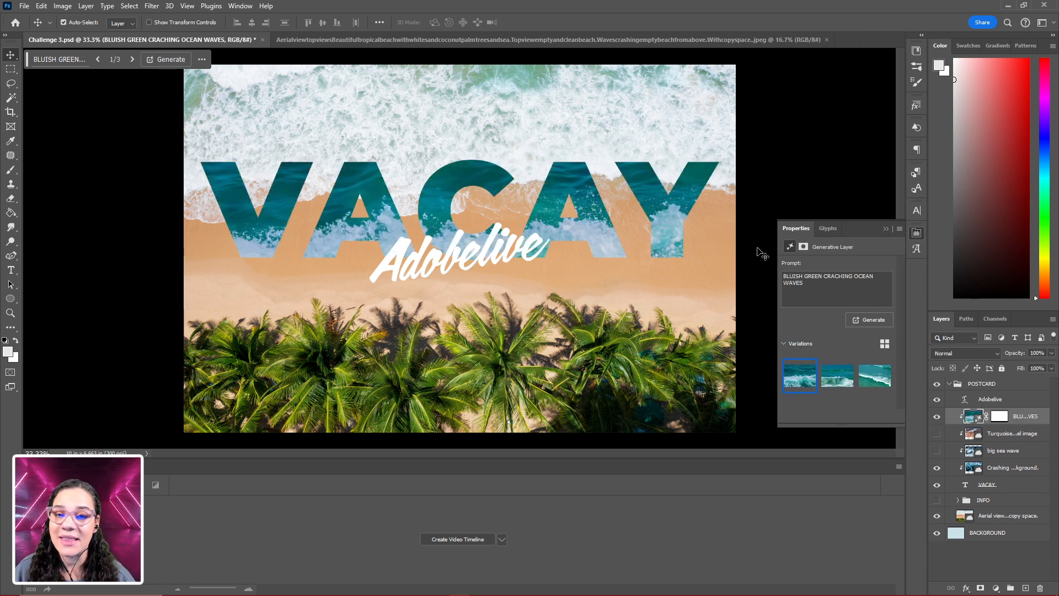
# - Collapse the POSTCARD group and duplicate it three times
pyautogui.click(951, 384)
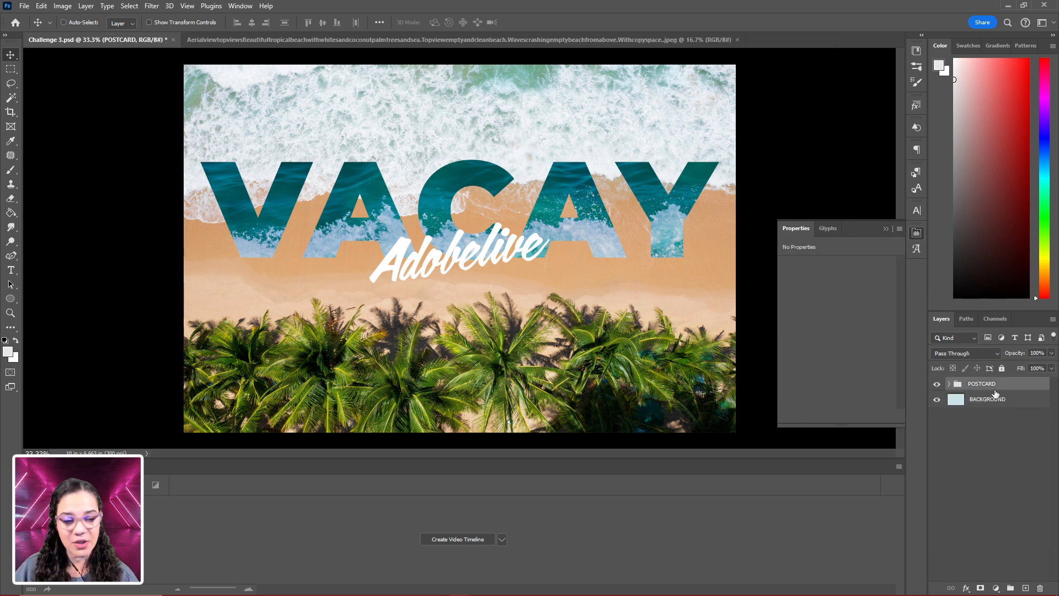
pyautogui.hotkey('ctrl', 'j')
pyautogui.hotkey('ctrl', 'j')
pyautogui.hotkey('ctrl', 'j')
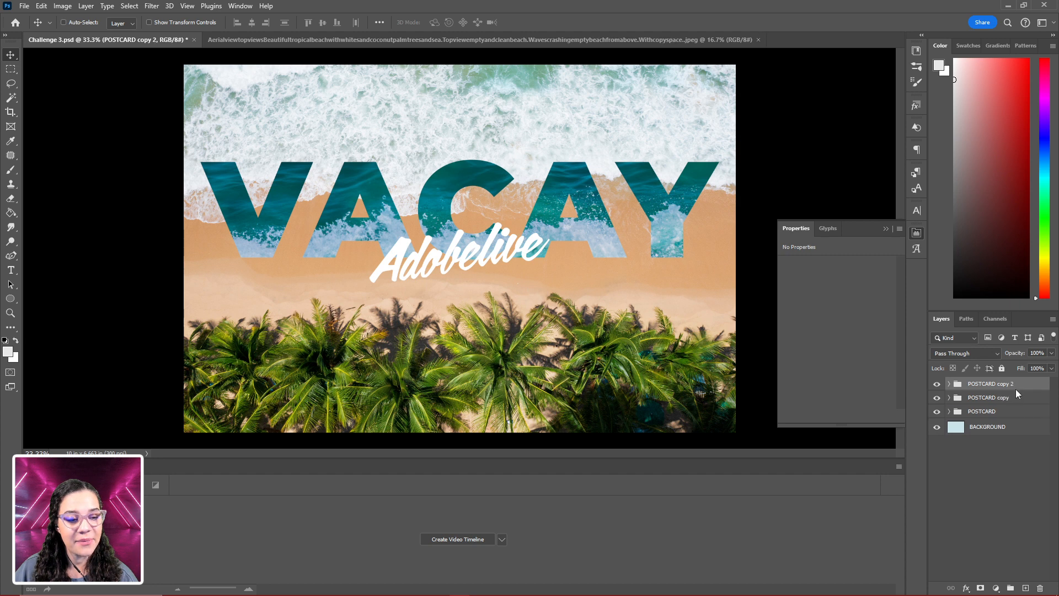
# - In POSTCARD copy 3, hide the generated bluish green waves layer and show the Turquoise image layer, then collapse the group
pyautogui.click(950, 384)
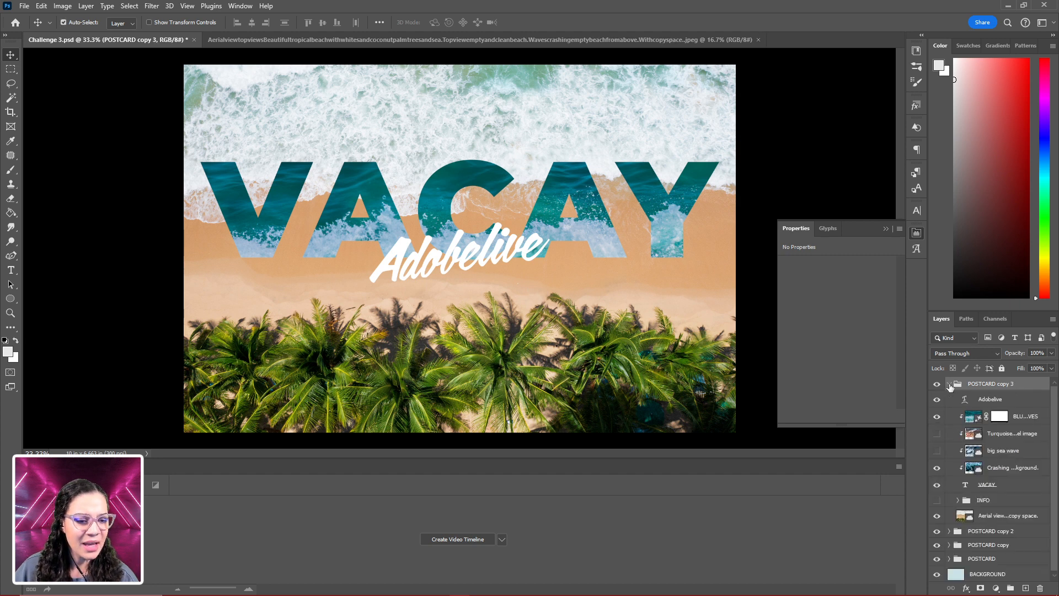
pyautogui.click(937, 418)
pyautogui.click(937, 434)
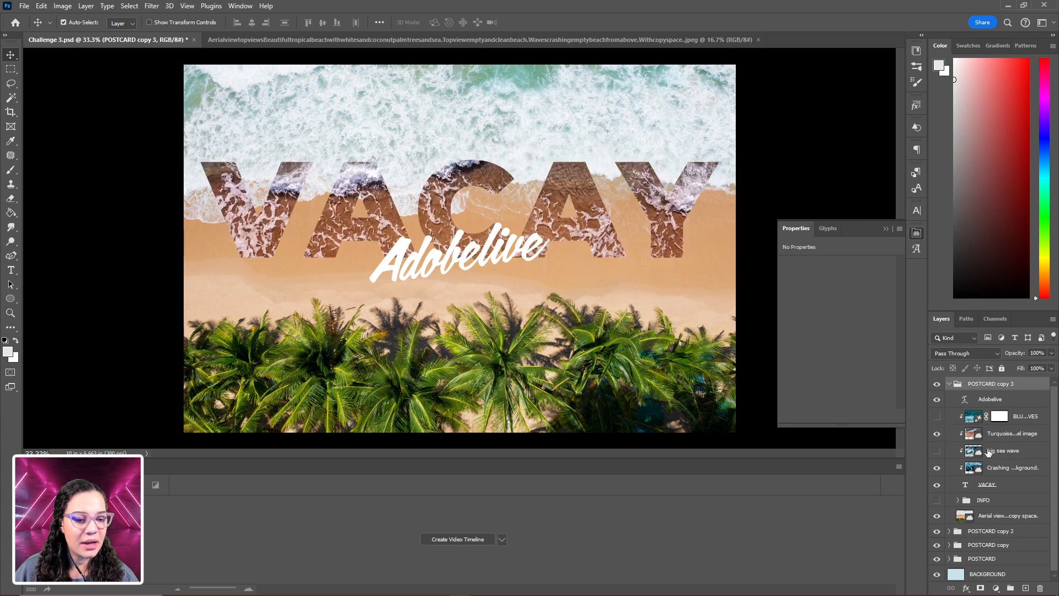
pyautogui.click(949, 384)
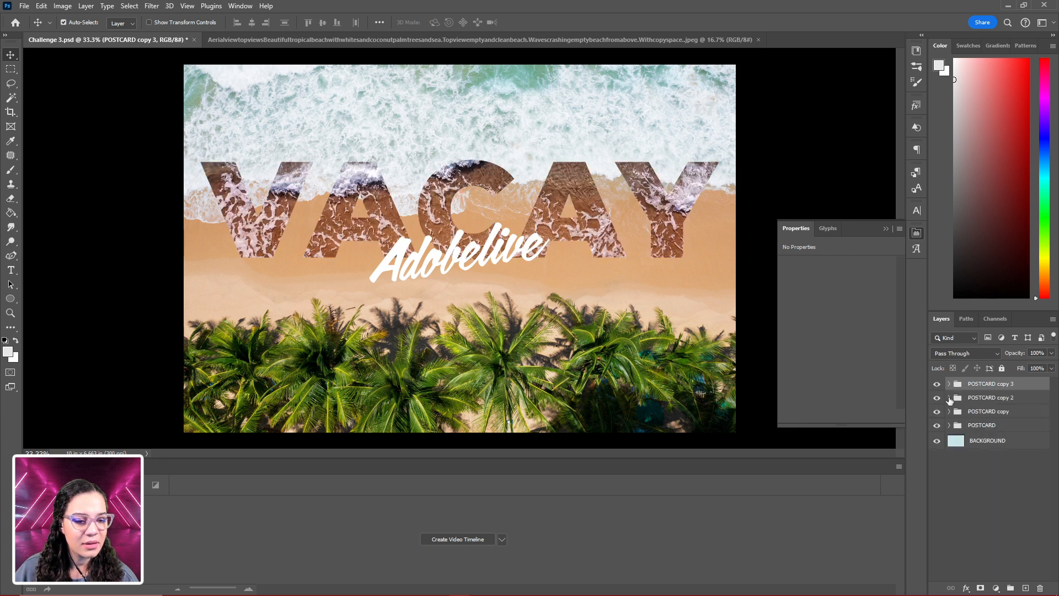
# - With POSTCARD copy 3 hidden, try the Turquoise image in POSTCARD copy 2, then restore its generated bluish green waves
pyautogui.click(949, 398)
pyautogui.click(937, 384)
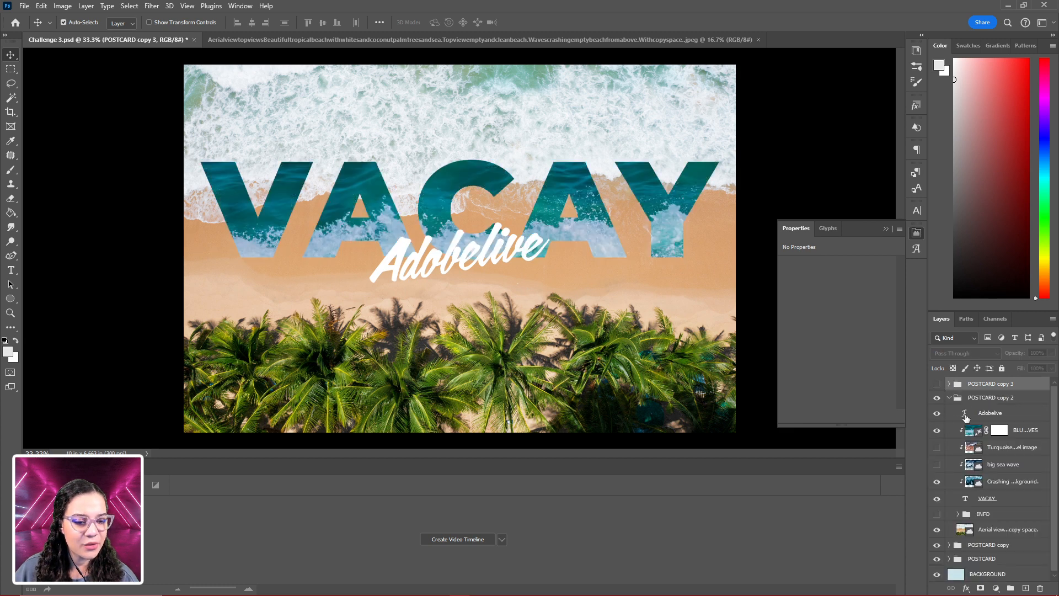
pyautogui.click(937, 430)
pyautogui.click(937, 447)
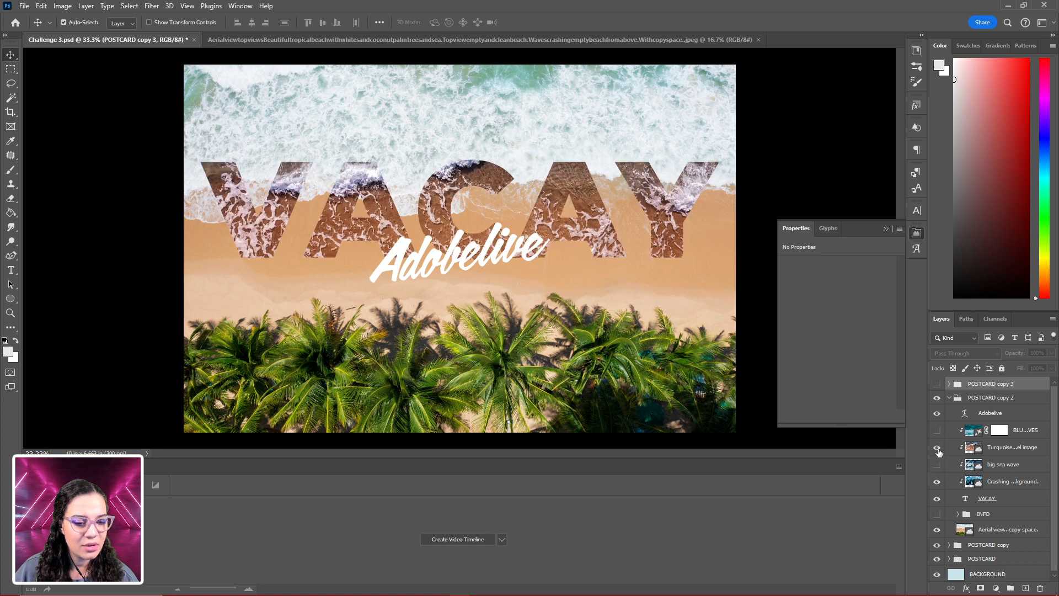
pyautogui.click(937, 447)
pyautogui.click(937, 429)
pyautogui.click(939, 432)
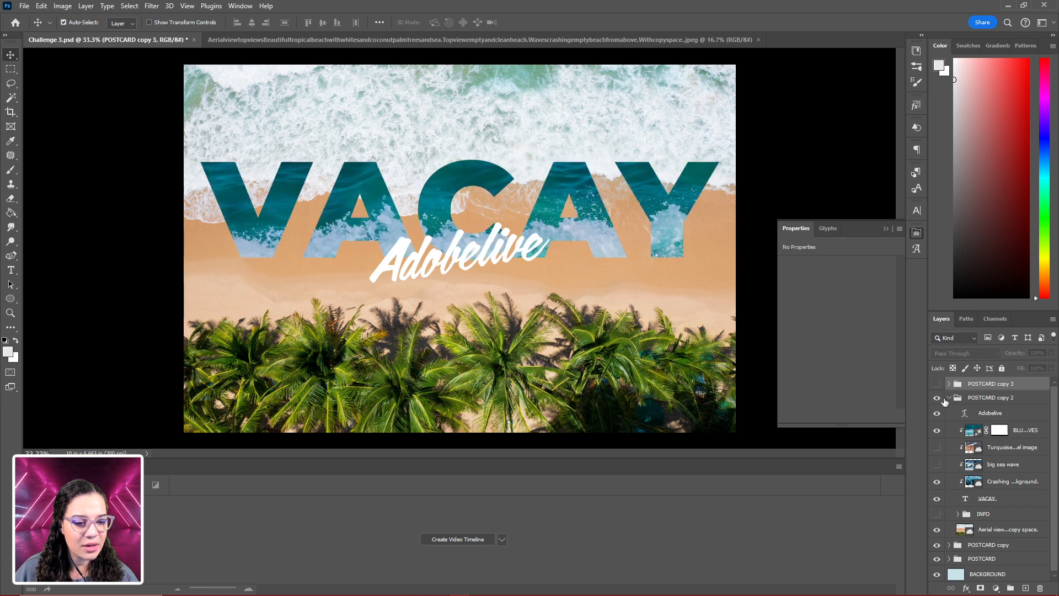
# - Collapse POSTCARD copy 2, then hide both POSTCARD copy 3 and POSTCARD copy 2
pyautogui.click(937, 397)
pyautogui.click(949, 397)
pyautogui.click(937, 397)
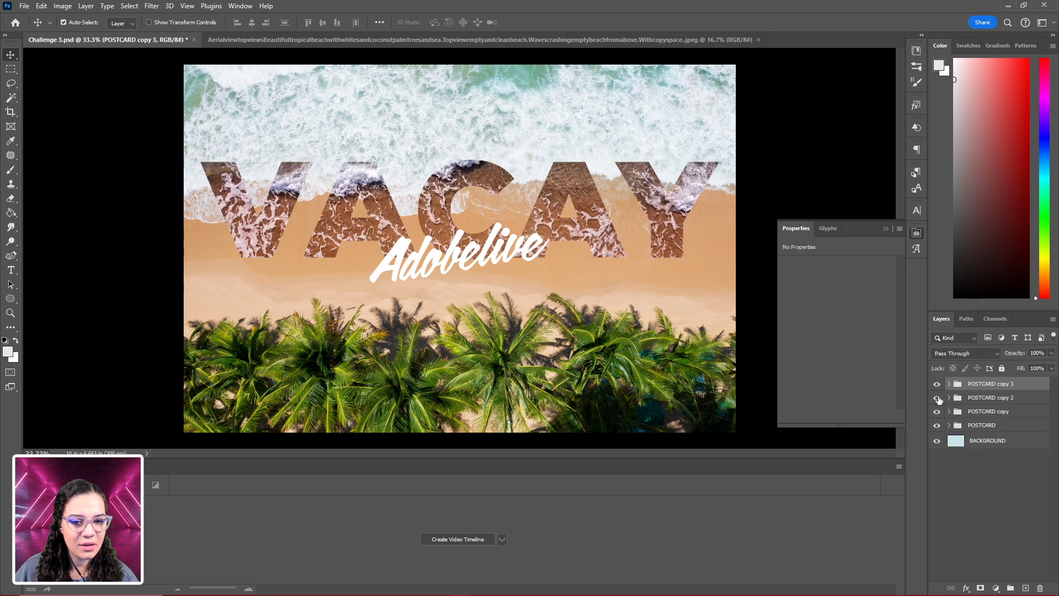
pyautogui.click(937, 385)
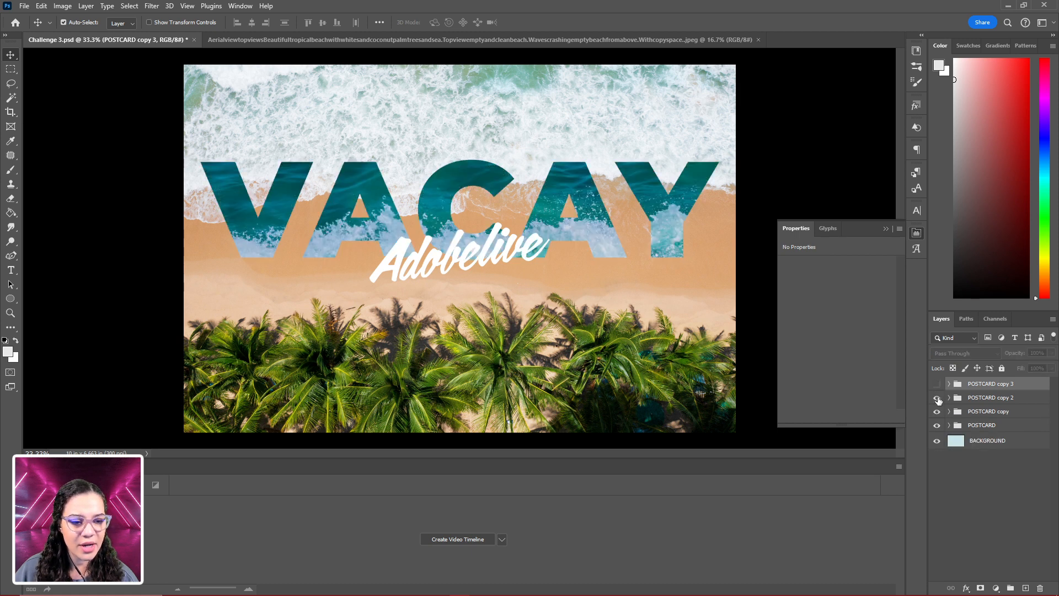
pyautogui.click(937, 398)
# - In POSTCARD copy, hide the generated bluish green waves layer and show the big sea wave layer, then collapse the group
pyautogui.click(949, 411)
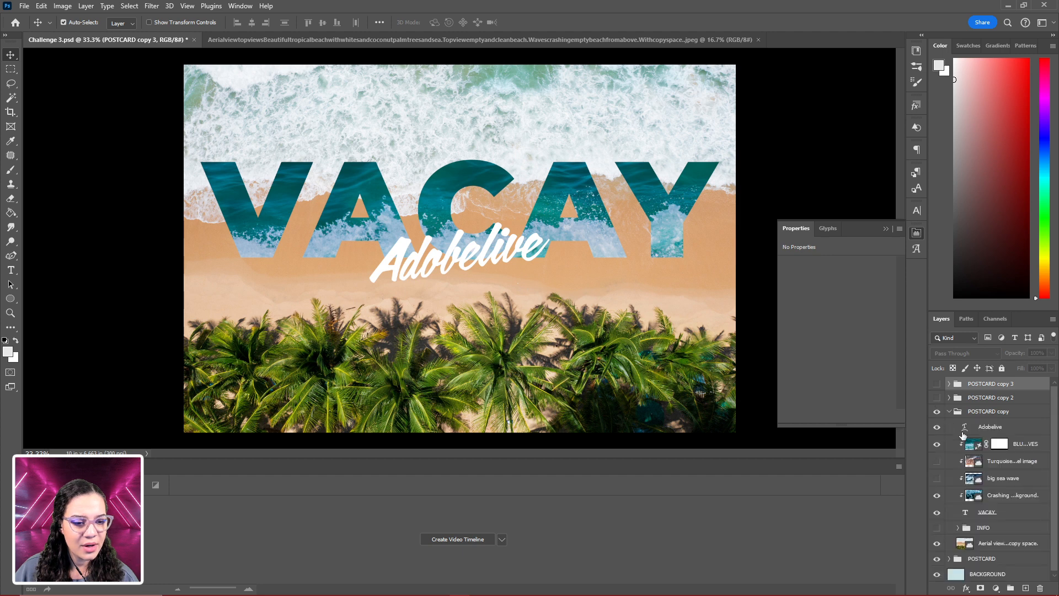
pyautogui.click(937, 444)
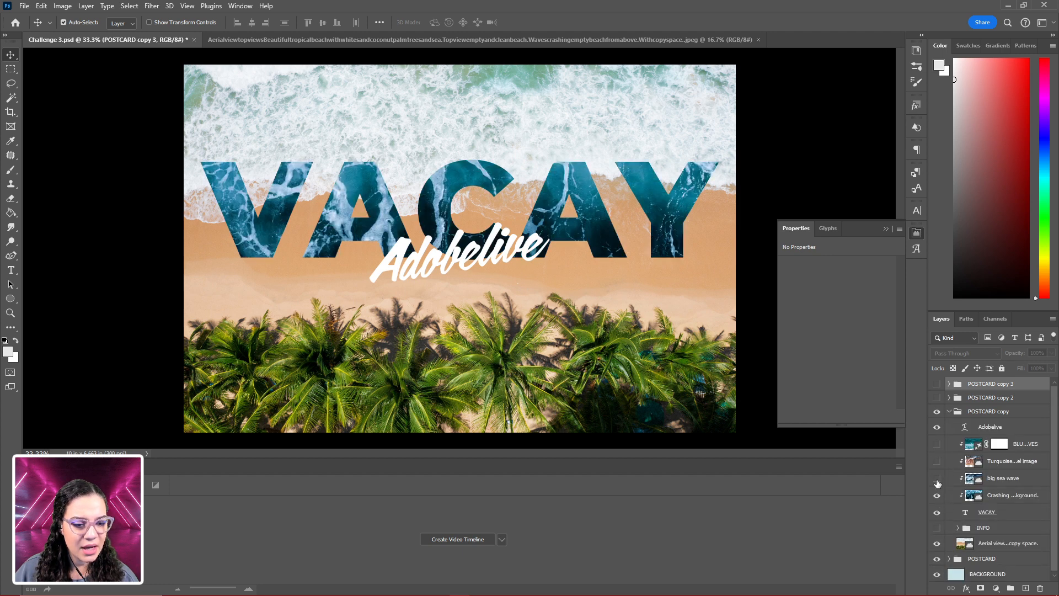
pyautogui.click(949, 411)
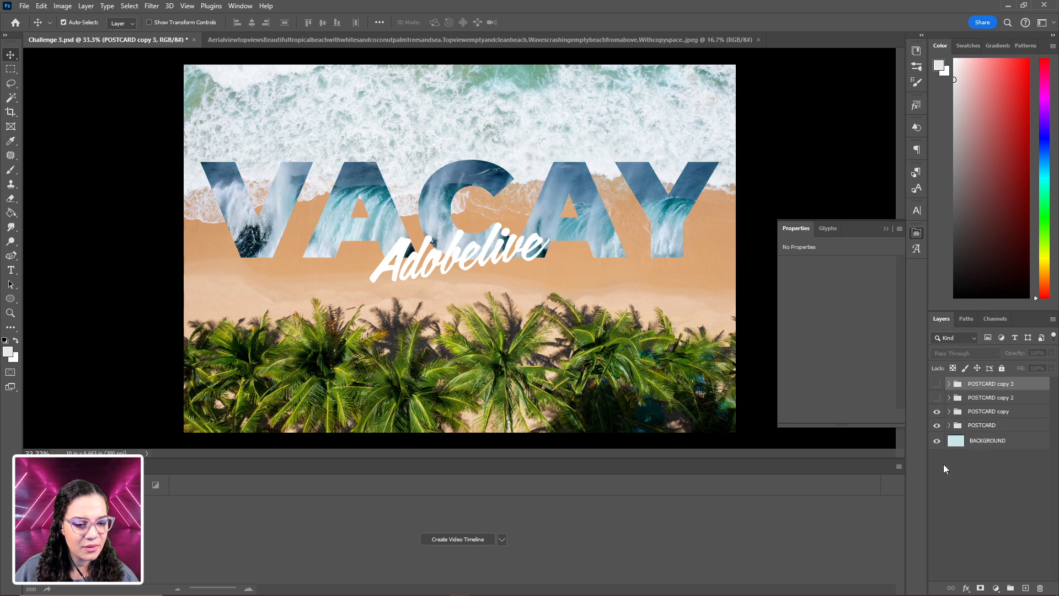
# - Hide POSTCARD copy and examine the layers inside the original POSTCARD group, then collapse the group
pyautogui.click(937, 411)
pyautogui.click(949, 425)
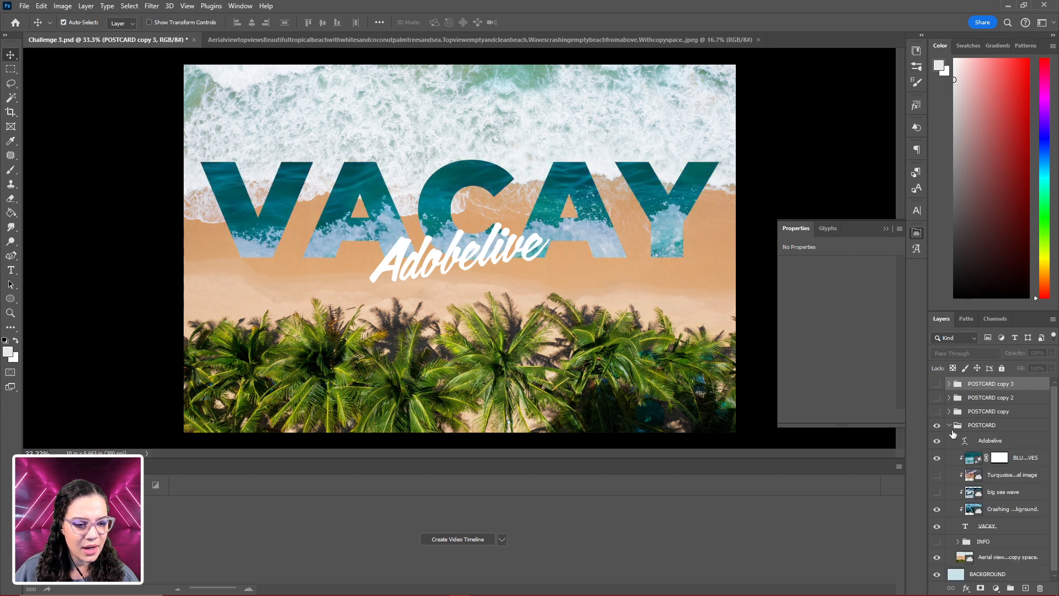
pyautogui.click(949, 425)
# - Preview the wave versions by showing and hiding the POSTCARD groups one after another, ending with only POSTCARD shown
pyautogui.click(937, 411)
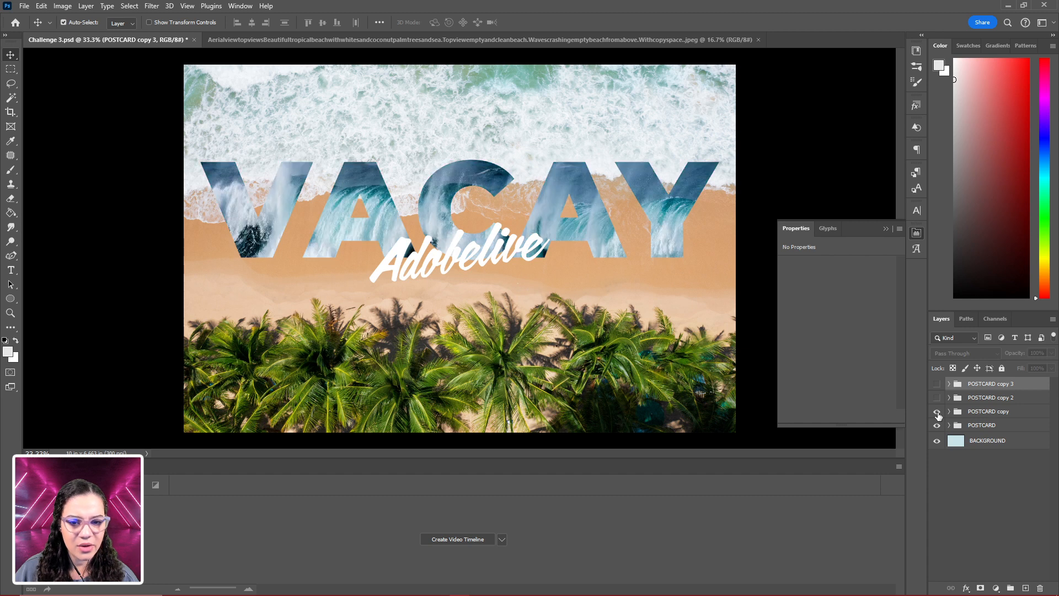
pyautogui.click(936, 397)
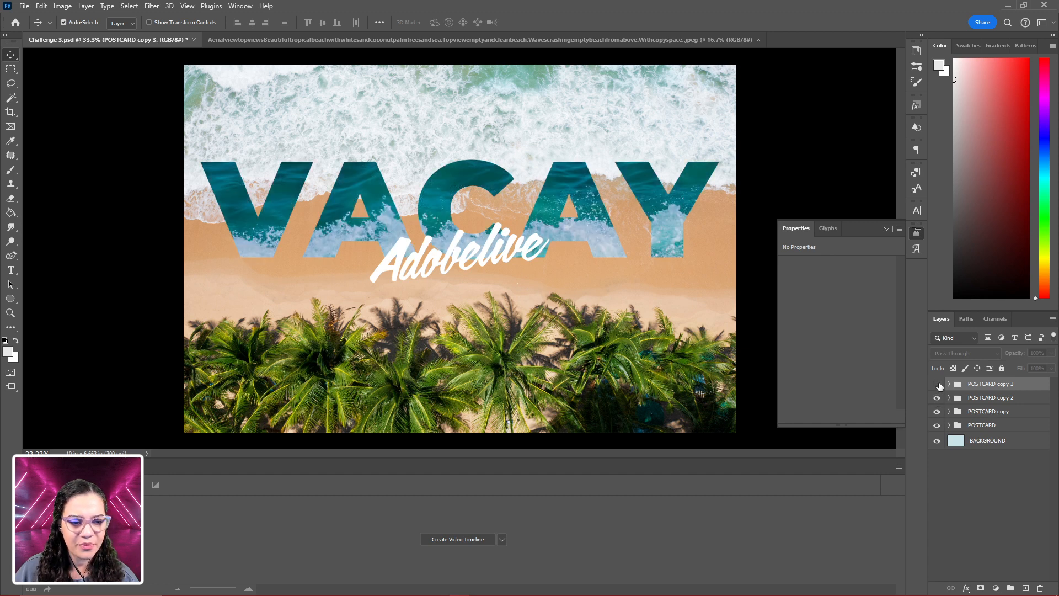
pyautogui.click(937, 384)
pyautogui.click(937, 398)
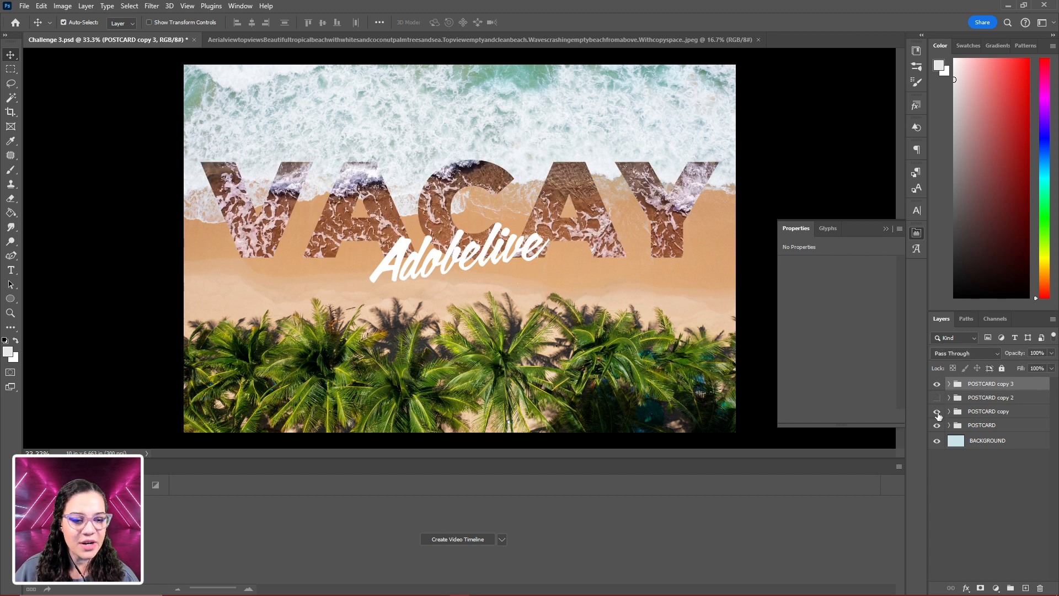
pyautogui.click(937, 383)
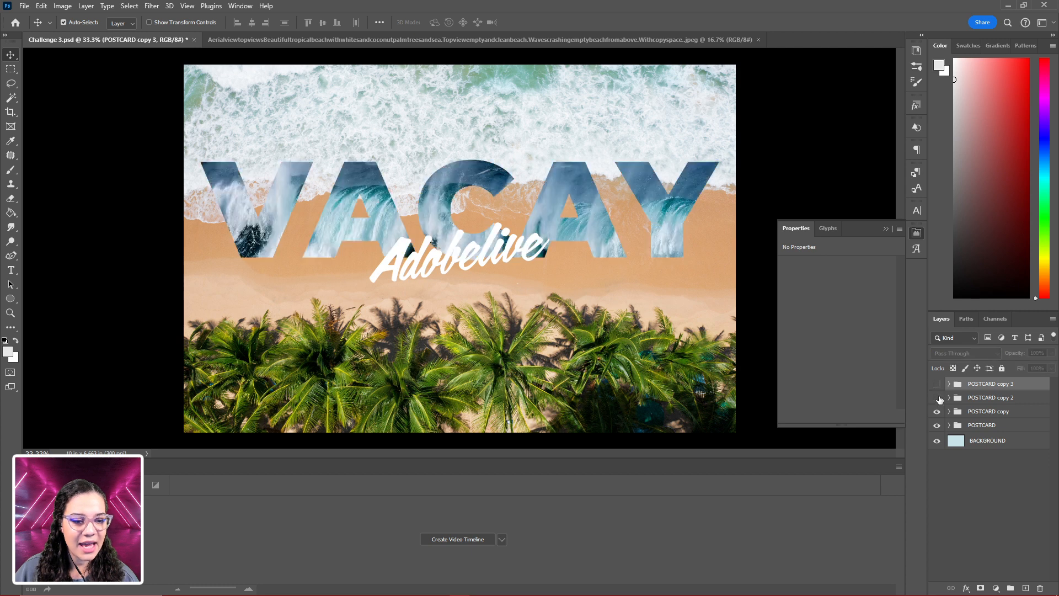
pyautogui.click(937, 397)
pyautogui.click(938, 398)
pyautogui.click(938, 412)
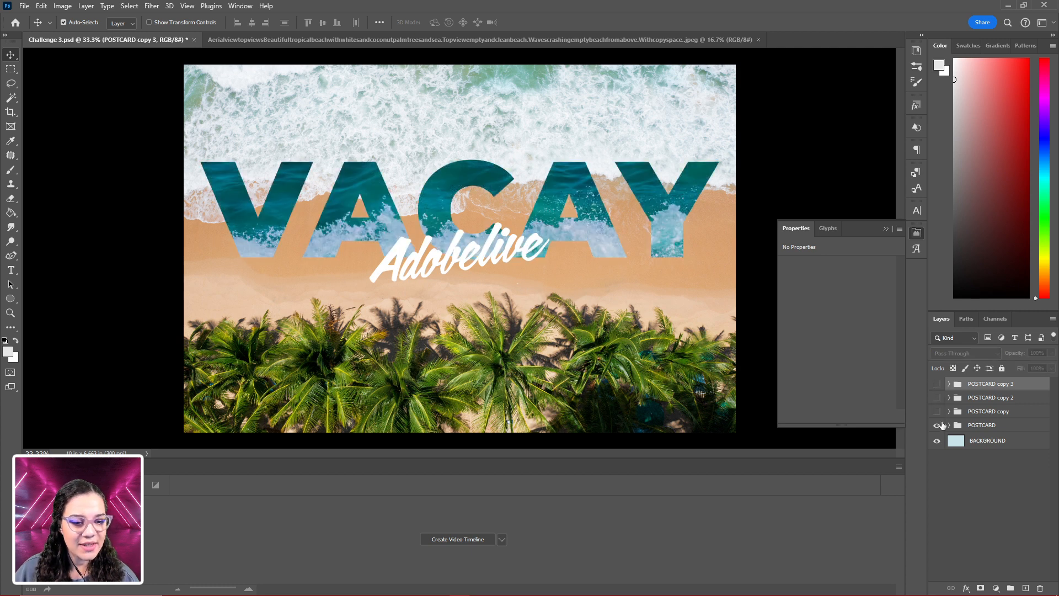
pyautogui.click(938, 426)
pyautogui.click(937, 425)
# - Make POSTCARD copy, POSTCARD copy 2 and POSTCARD copy 3 visible
pyautogui.click(938, 412)
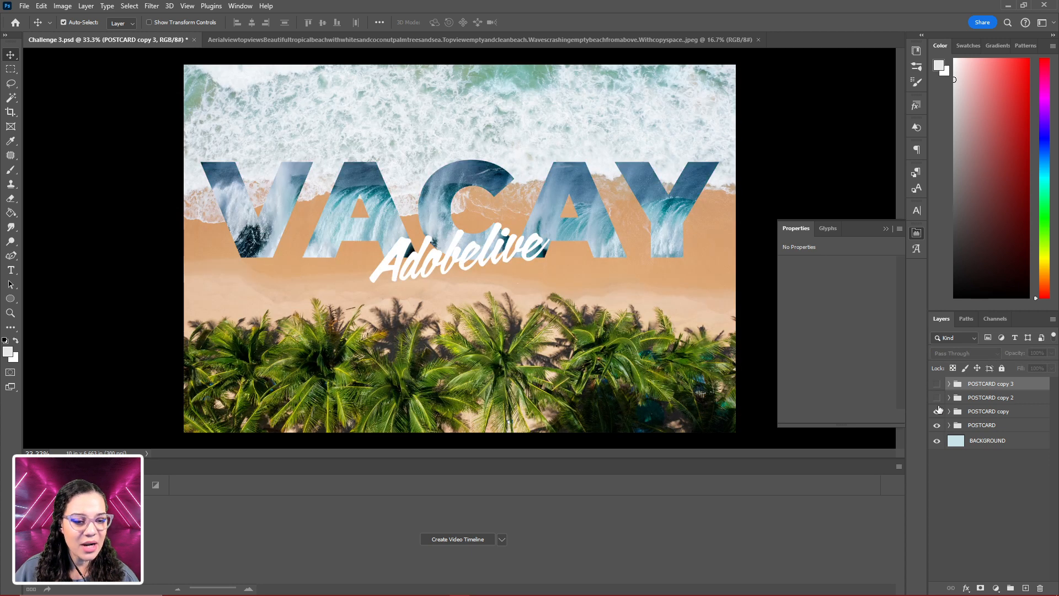
pyautogui.click(937, 397)
pyautogui.click(937, 384)
# - Convert the POSTCARD copy 3, POSTCARD copy 2, POSTCARD copy and POSTCARD groups each into a separate Smart Object
pyautogui.rightClick(987, 384)
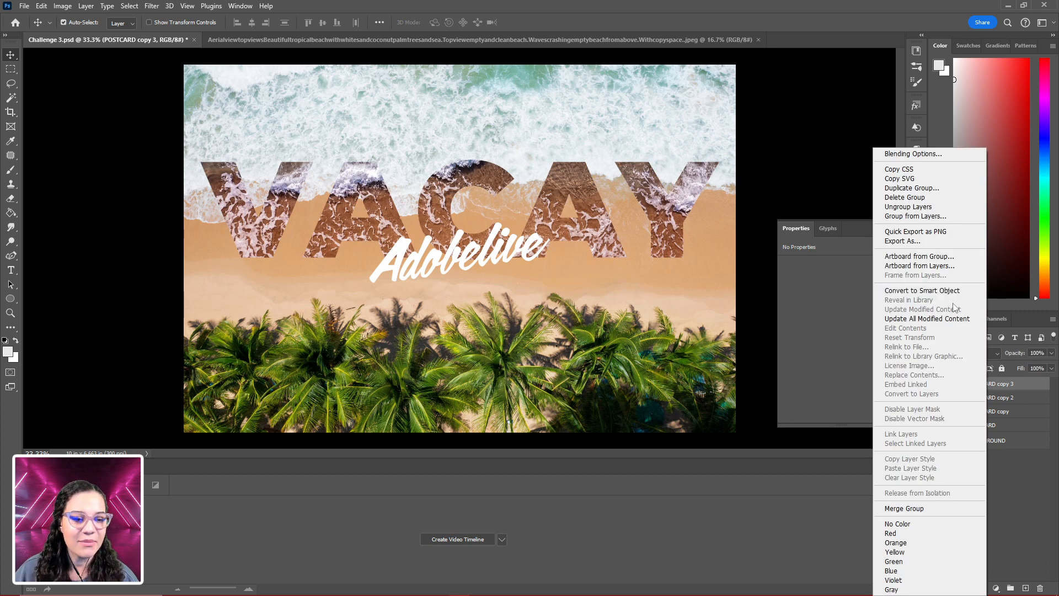
pyautogui.click(975, 293)
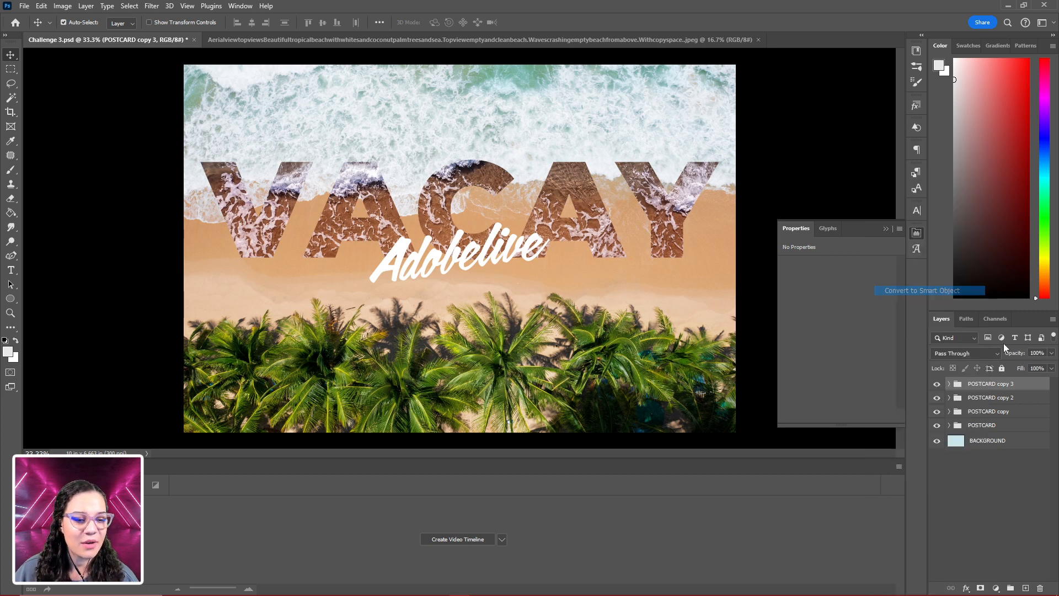
pyautogui.rightClick(1014, 399)
pyautogui.click(958, 292)
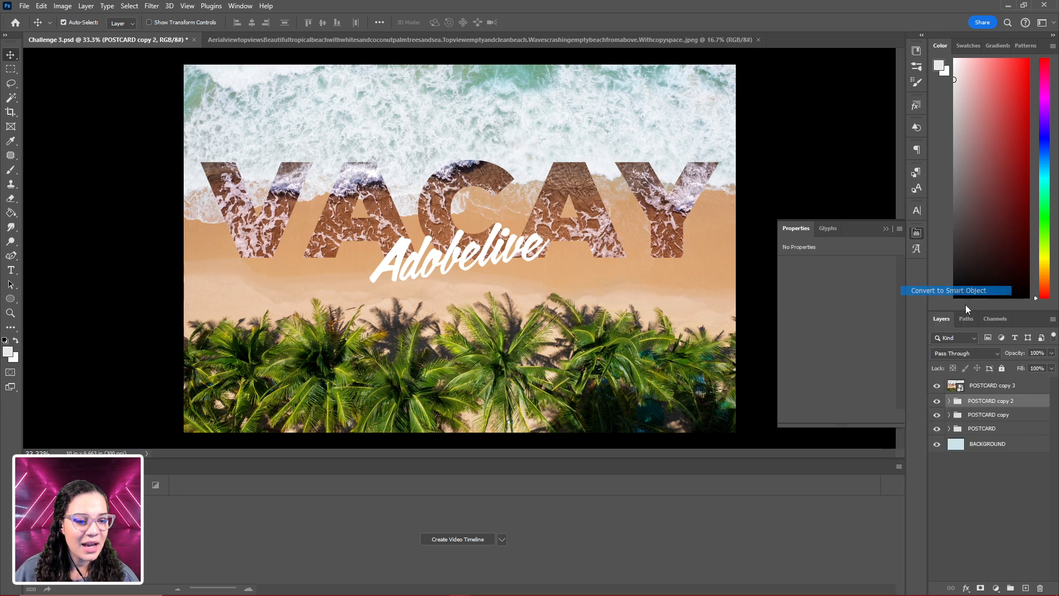
pyautogui.click(1007, 418)
pyautogui.rightClick(1005, 420)
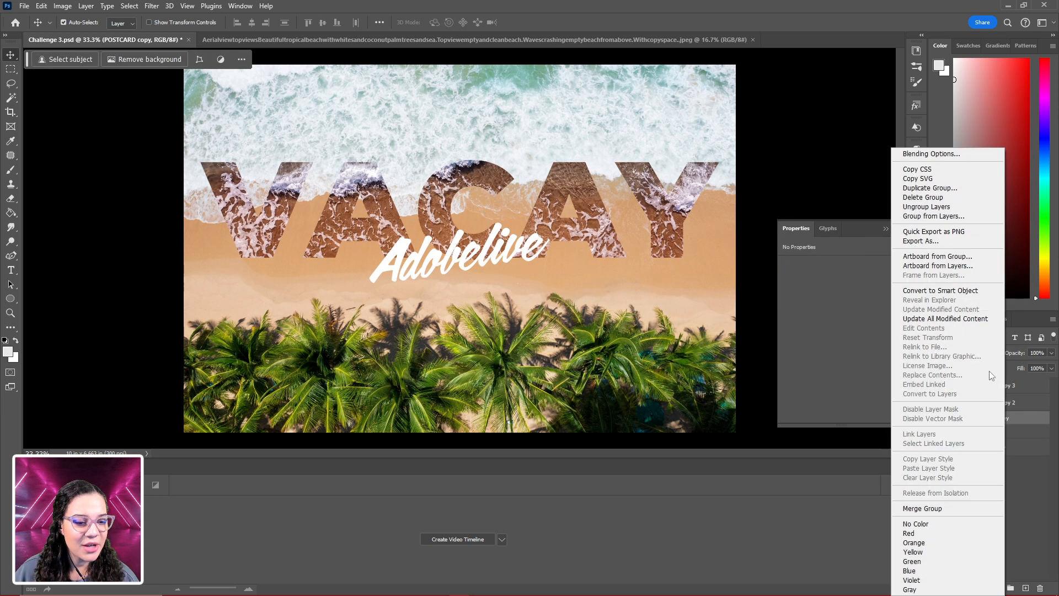
pyautogui.click(954, 291)
pyautogui.rightClick(1013, 436)
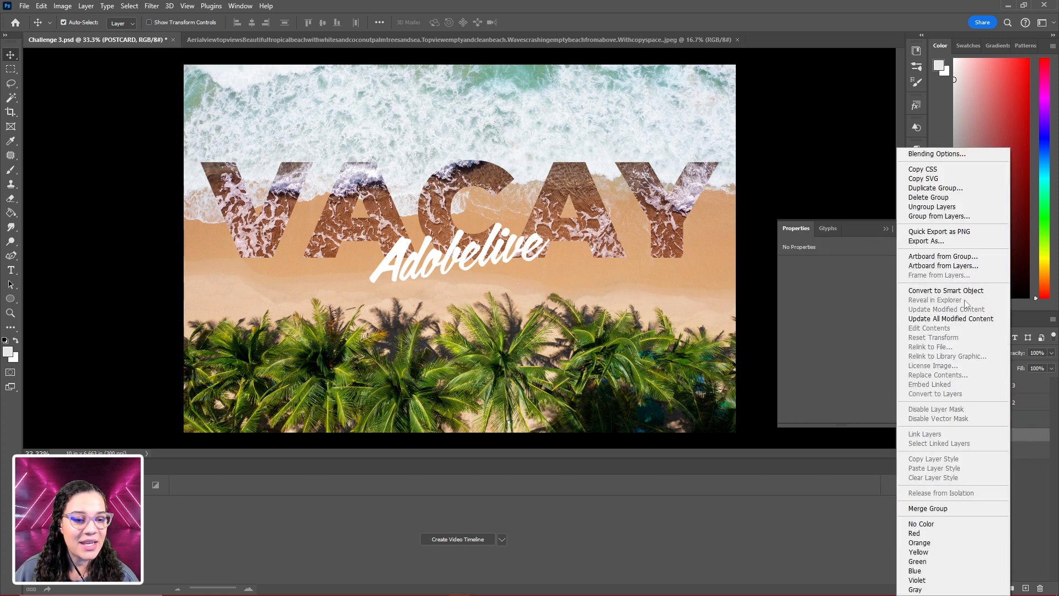
pyautogui.click(966, 293)
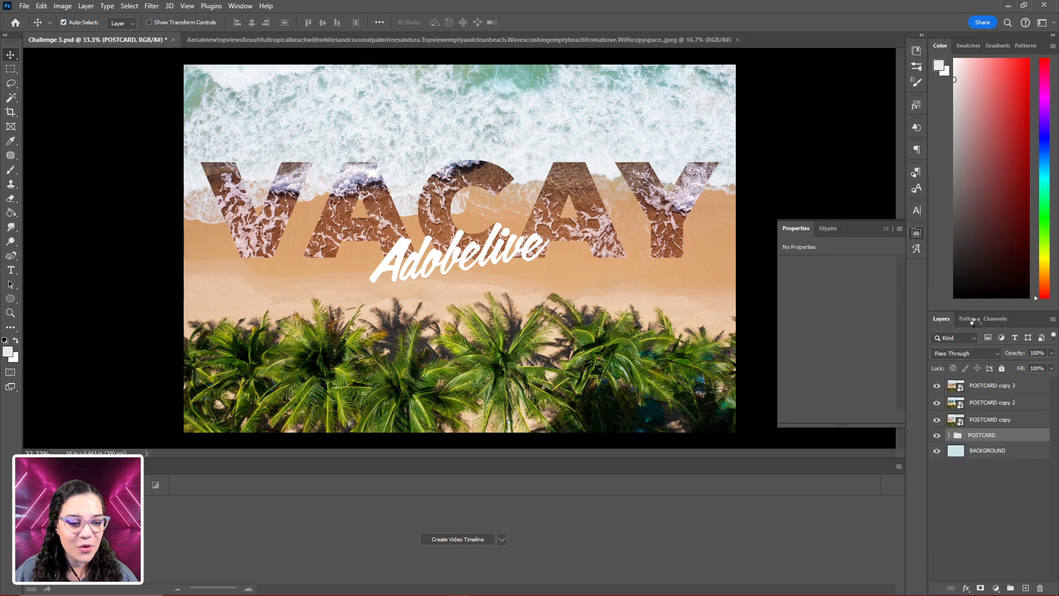
# - Delete the BACKGROUND layer below the POSTCARD Smart Objects
pyautogui.click(1013, 455)
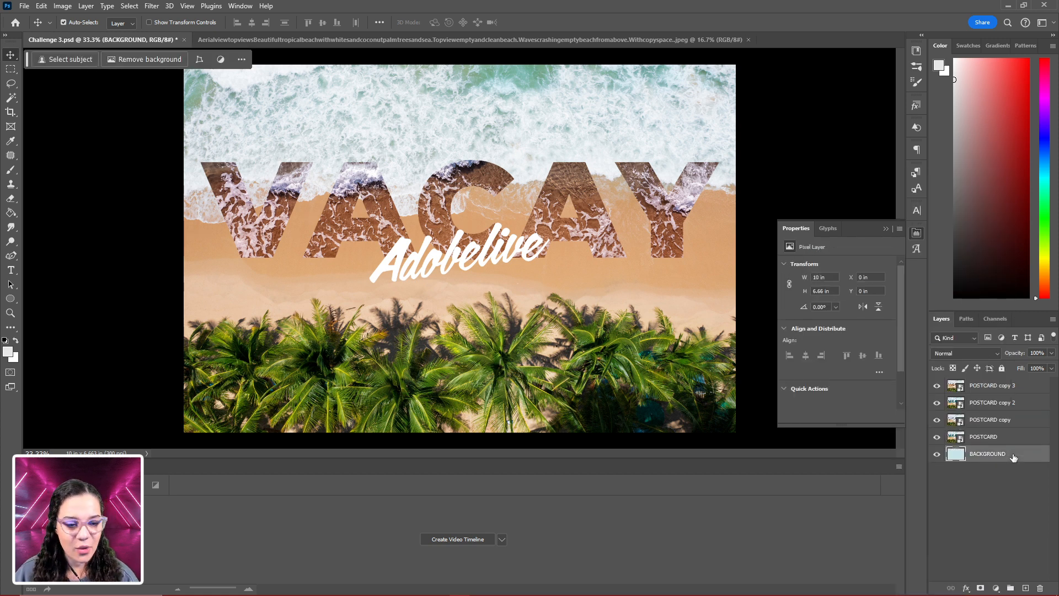
pyautogui.press('Delete')
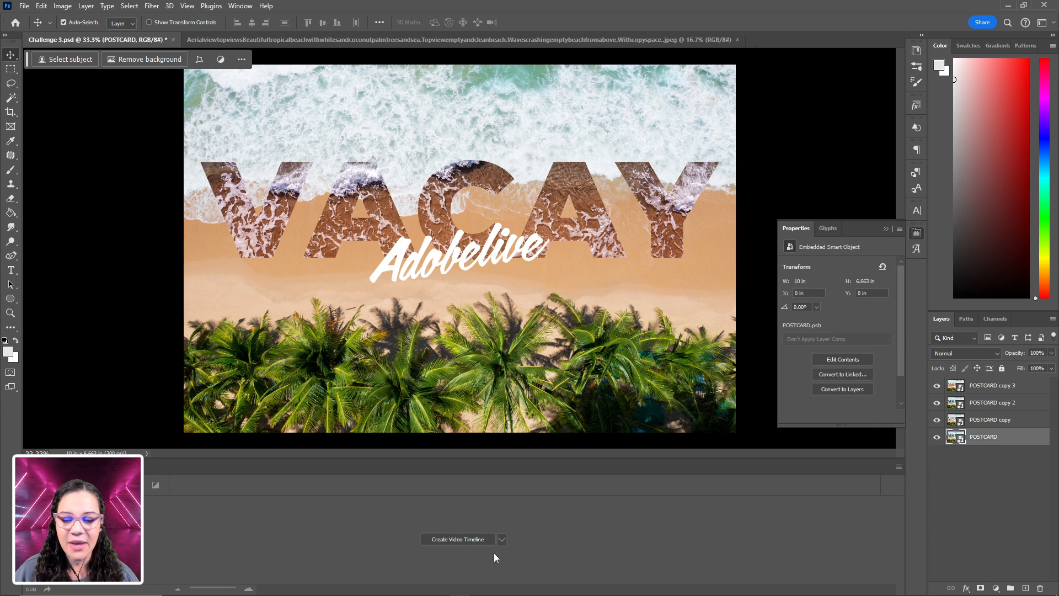
# - Create a frame animation and make its frames from the four POSTCARD layers
pyautogui.click(502, 539)
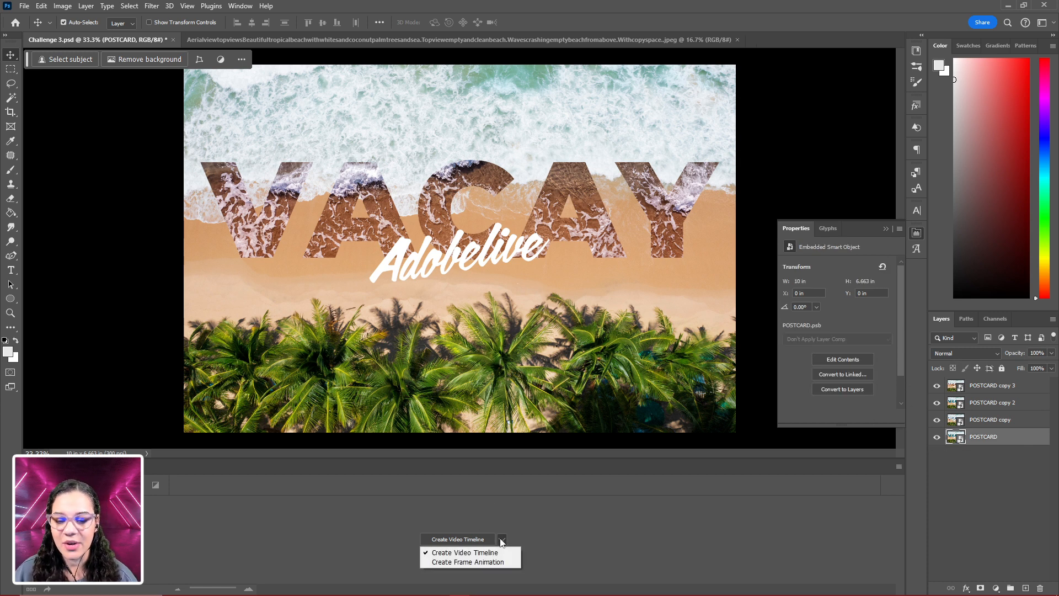
pyautogui.click(480, 562)
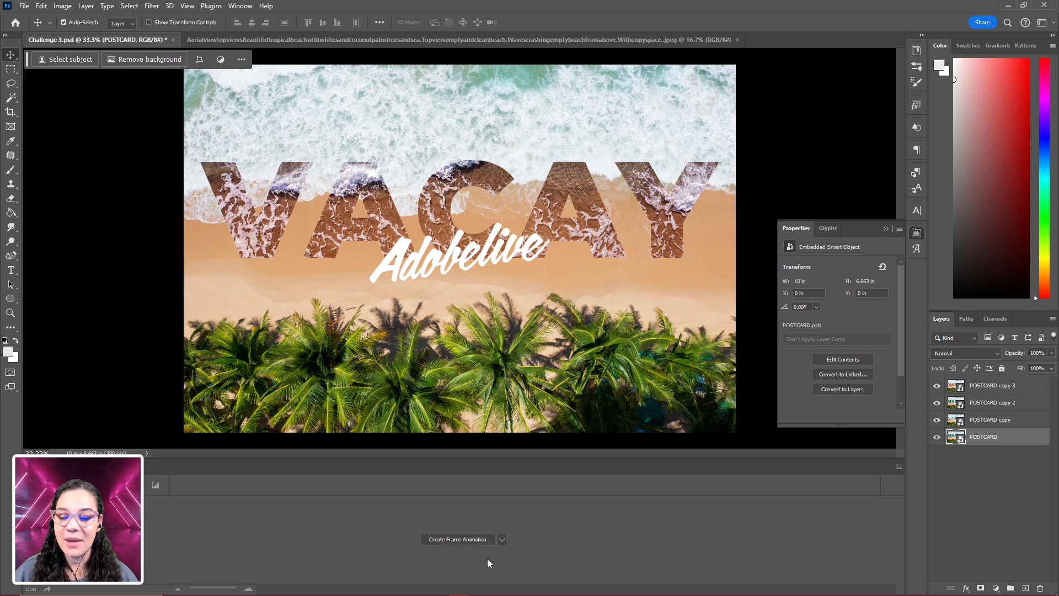
pyautogui.click(462, 539)
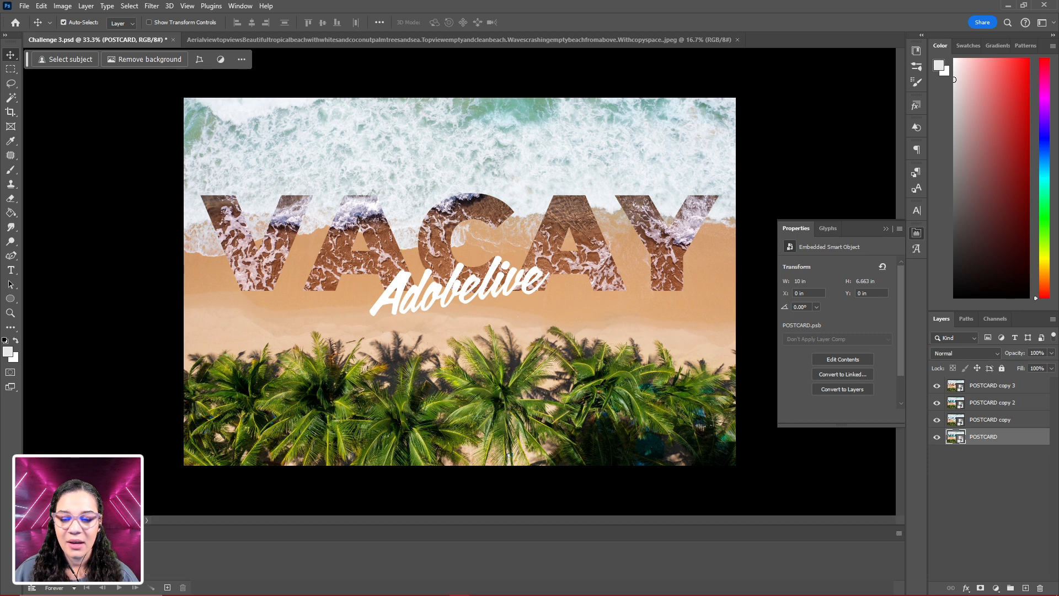
pyautogui.click(898, 533)
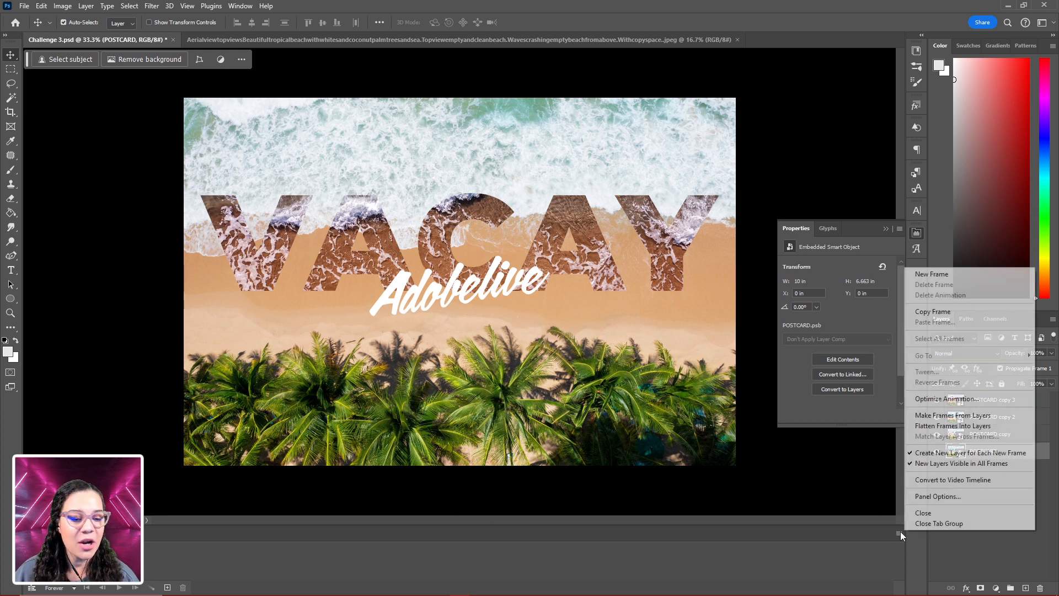
pyautogui.click(952, 415)
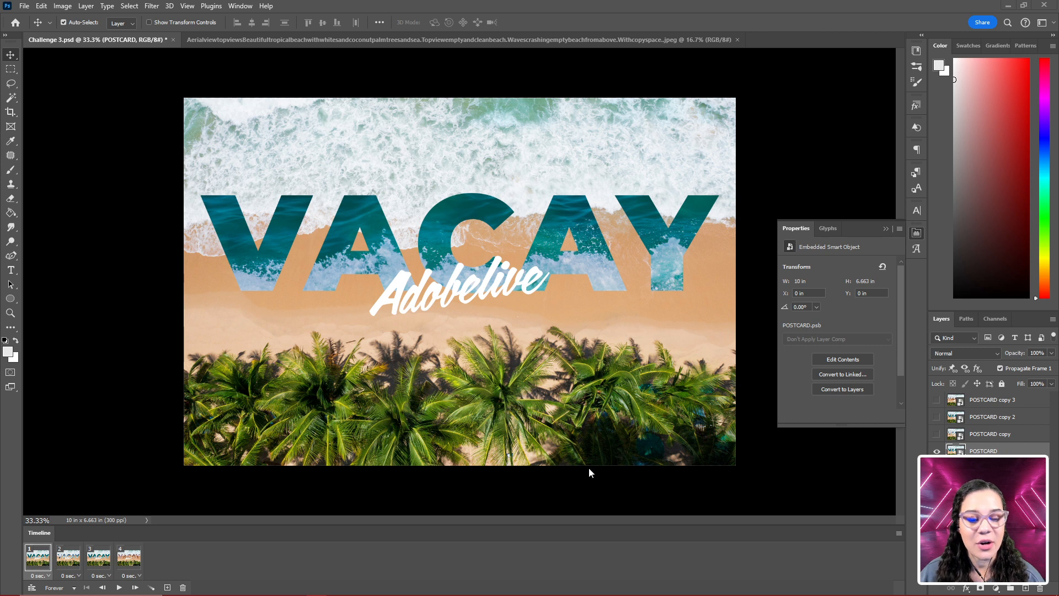
# - Extend the layer list's height by shrinking the color picker area, then play the frame animation and stop it
pyautogui.moveTo(1002, 310); pyautogui.dragTo(957, 121)
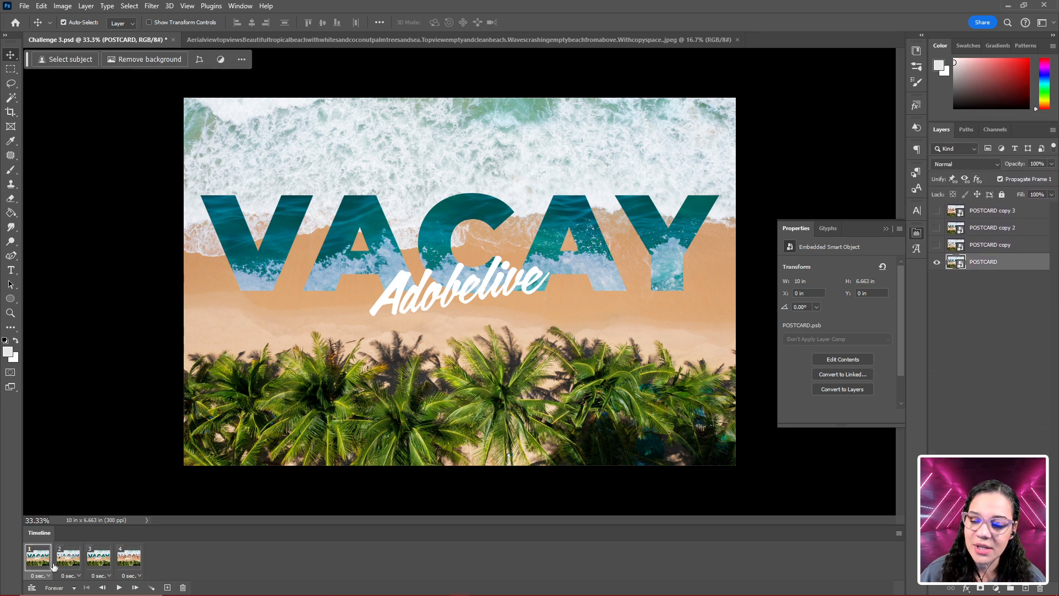
pyautogui.click(118, 588)
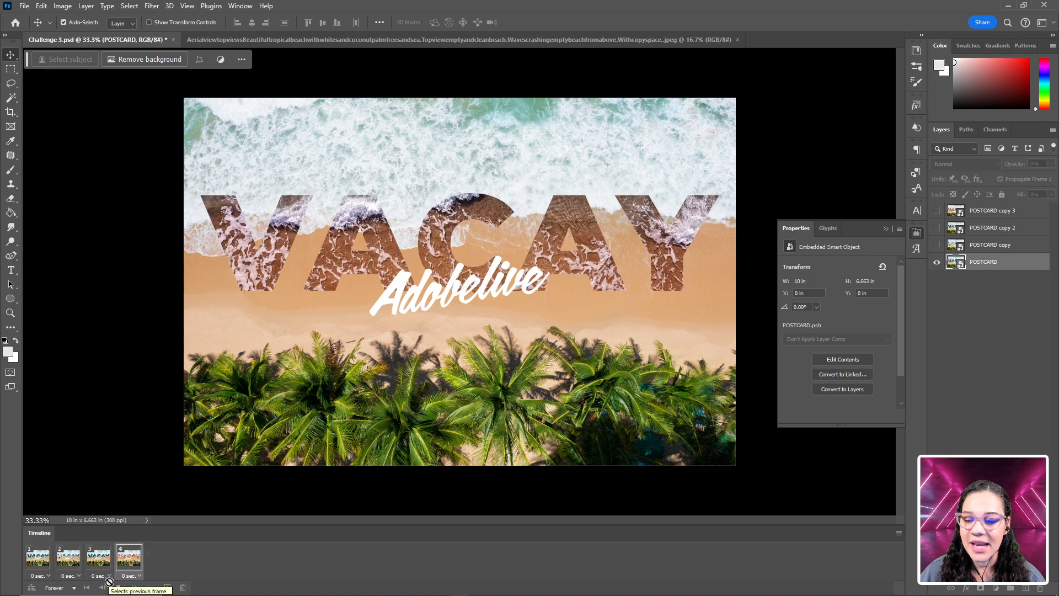
pyautogui.click(127, 587)
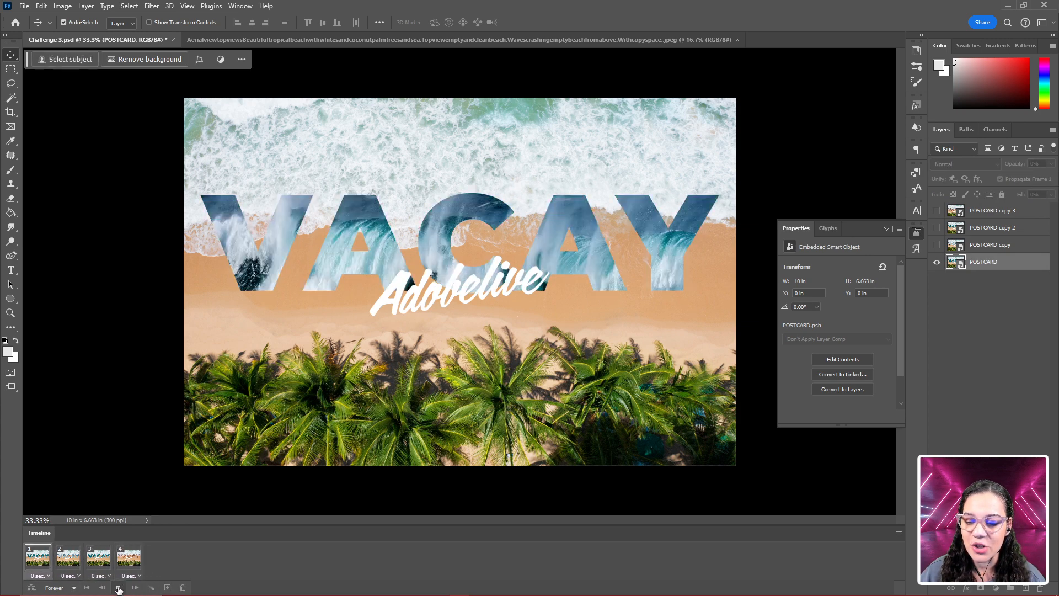
# - Set the delay of all four frames to 1.0 second, then play the animation and stop it
pyautogui.click(43, 568)
pyautogui.keyDown('shift'); pyautogui.click(126, 560); pyautogui.keyUp('shift')
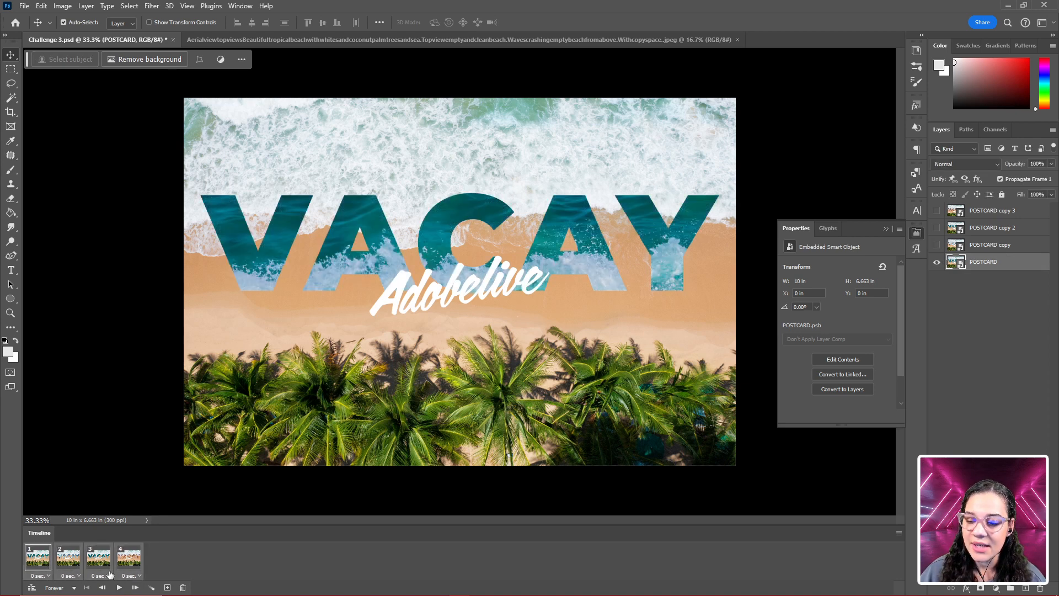
pyautogui.click(110, 576)
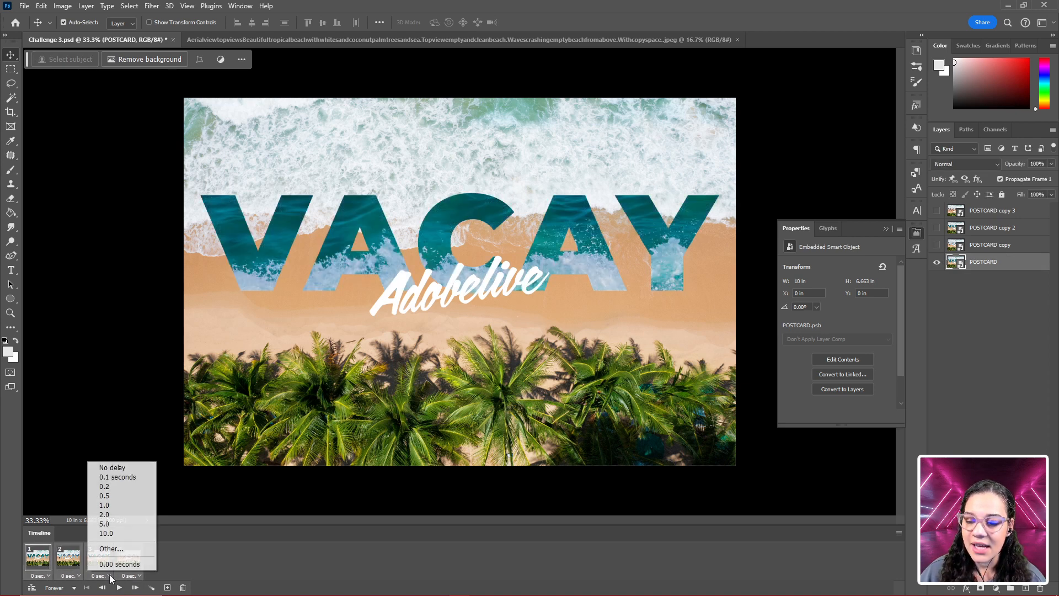
pyautogui.click(125, 506)
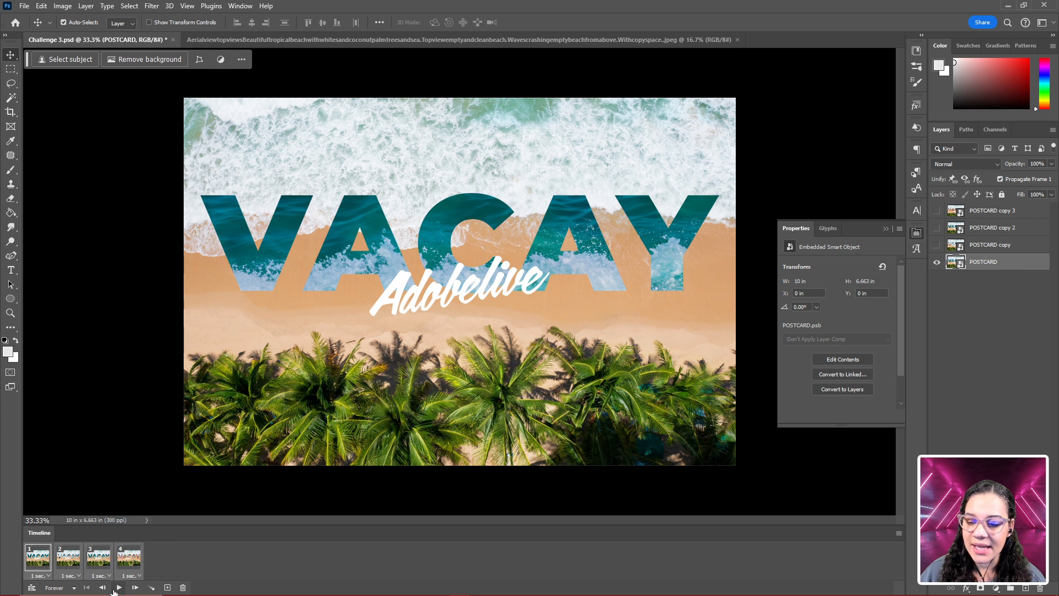
pyautogui.click(118, 587)
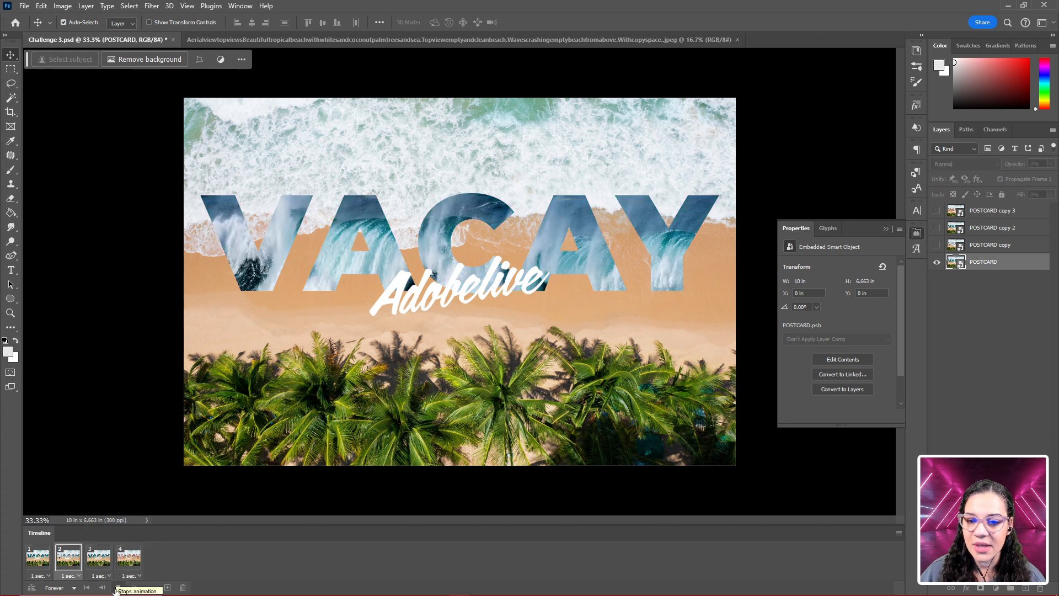
pyautogui.click(118, 587)
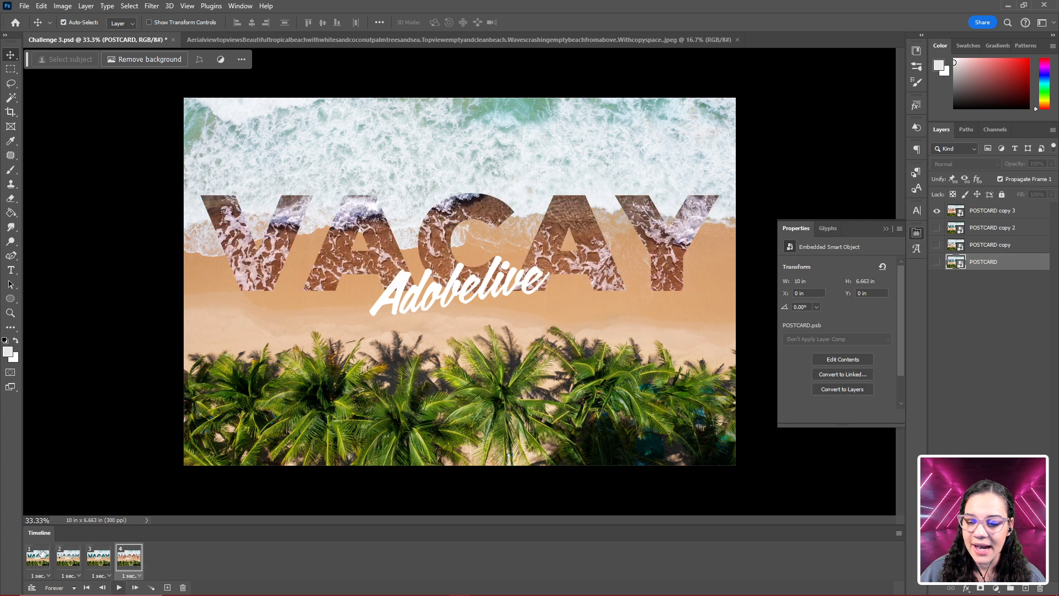
# - Set the delay of all four frames to 0.5 seconds and play the animation
pyautogui.click(100, 575)
pyautogui.click(121, 495)
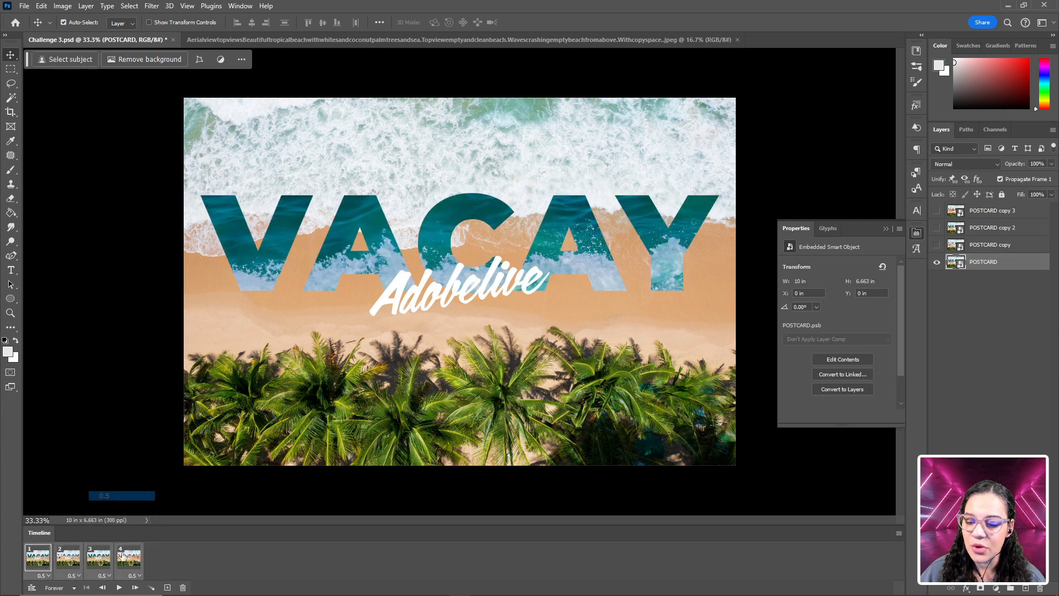
pyautogui.click(119, 588)
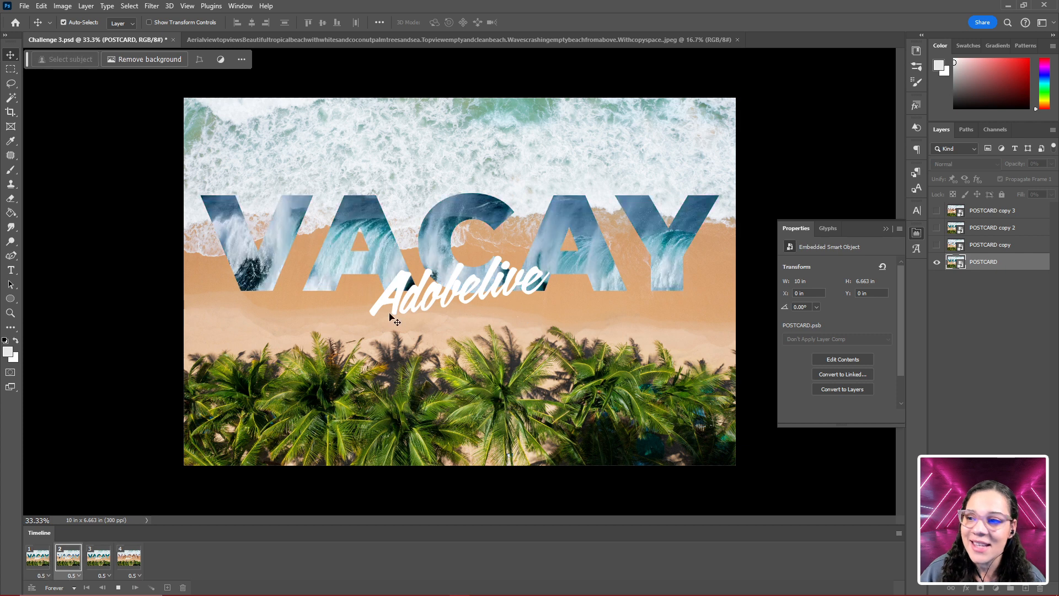
# - Open the Render Video export settings for the animation and move the dialog clear of the lower part of the artwork
pyautogui.click(41, 6)
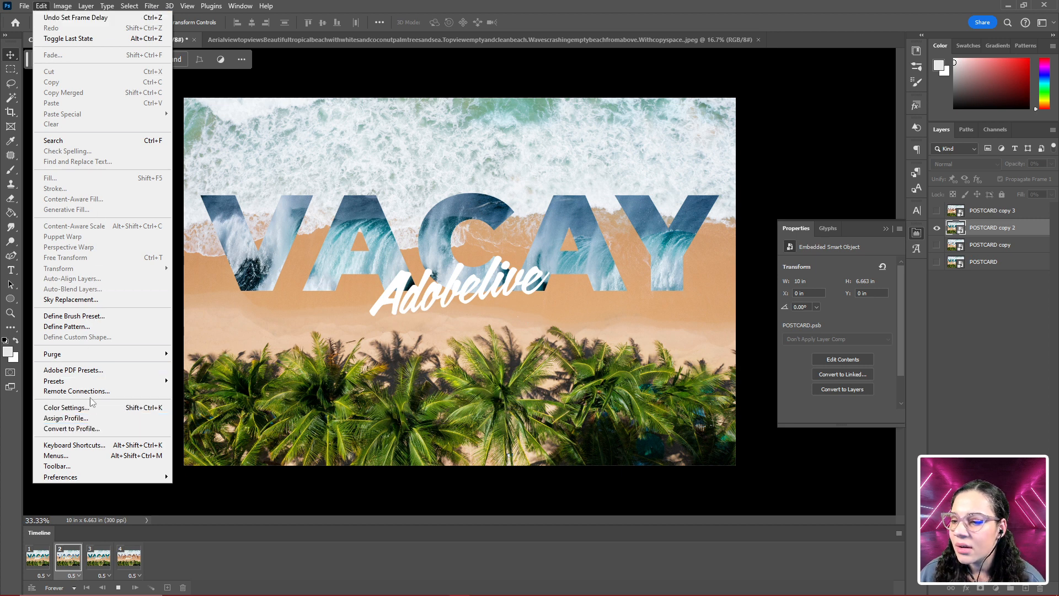
pyautogui.moveTo(65, 8)
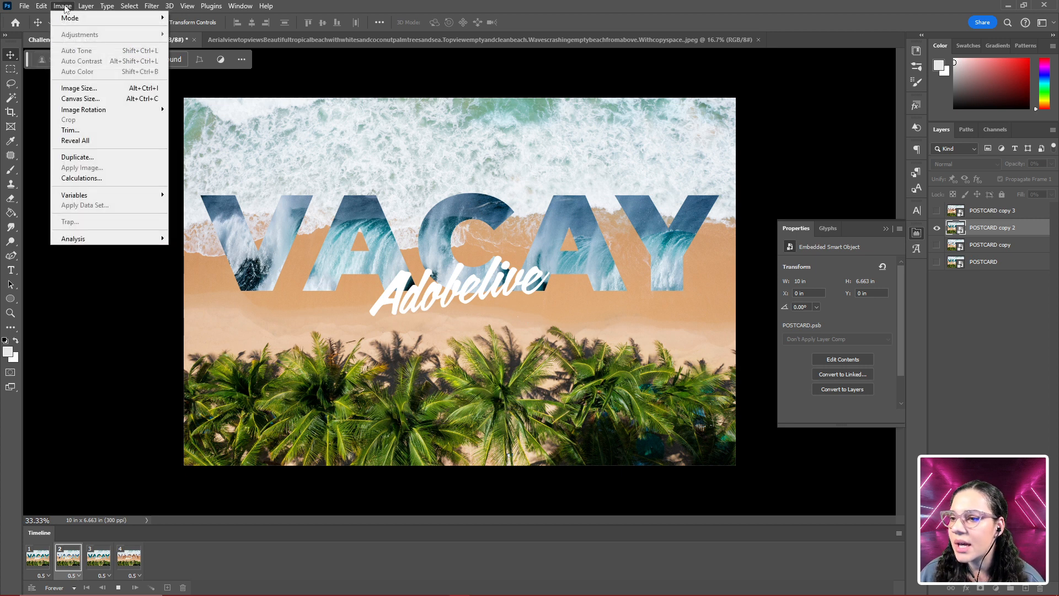
pyautogui.moveTo(24, 6)
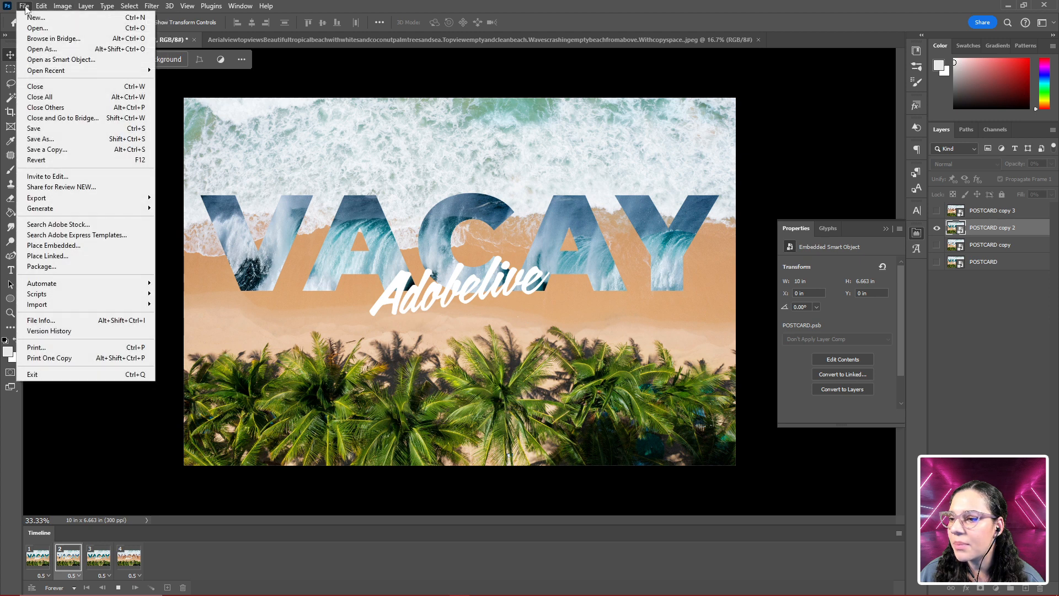
pyautogui.moveTo(61, 199)
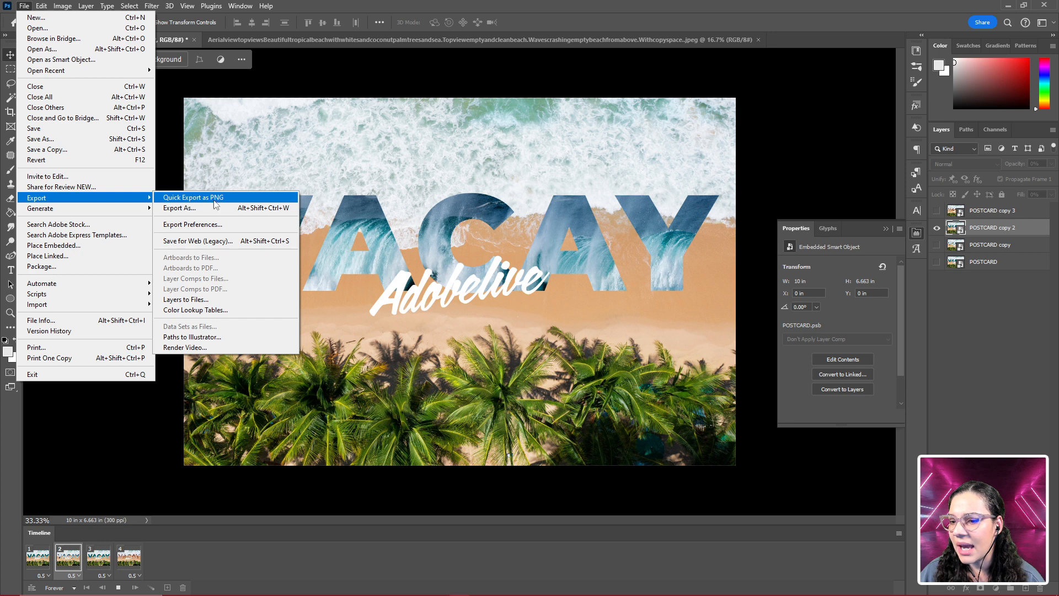
pyautogui.click(210, 347)
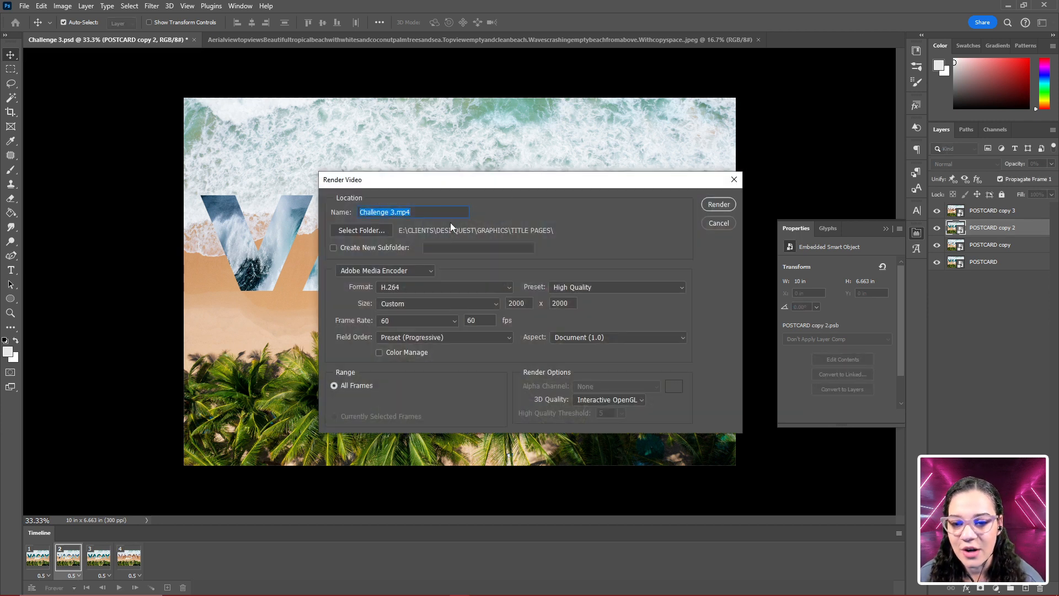
pyautogui.moveTo(500, 181); pyautogui.dragTo(511, 127)
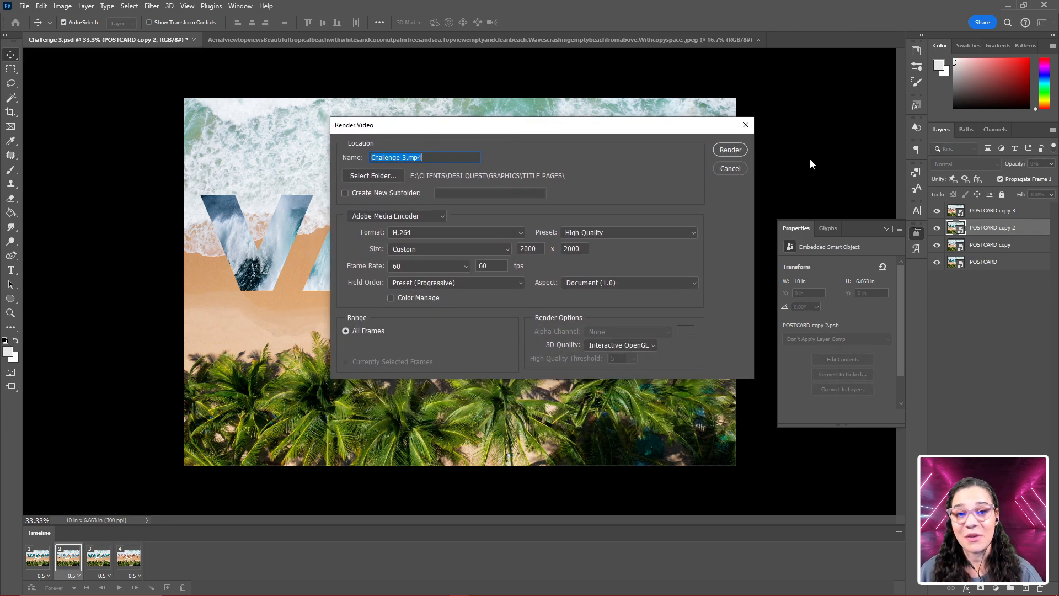